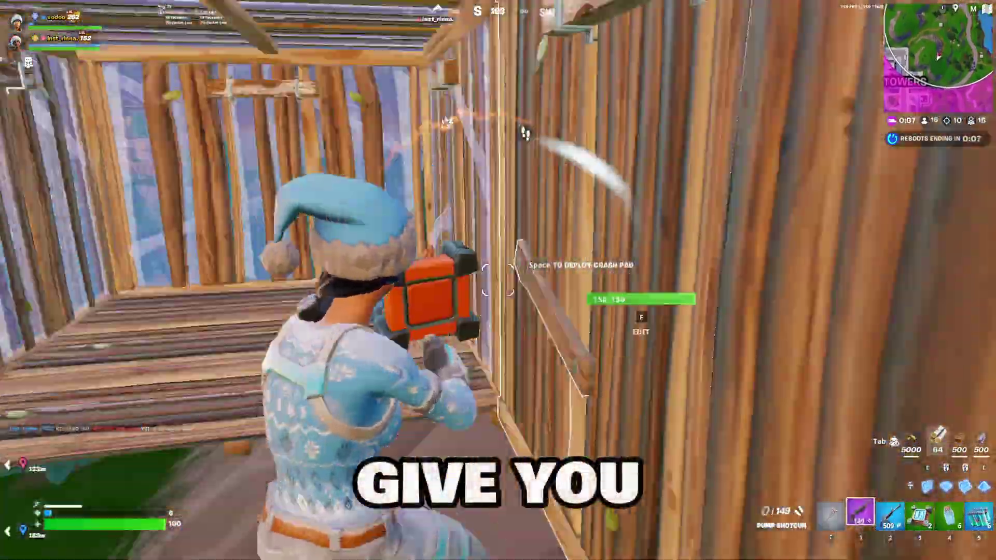
# - Shoot and wall off the opponent, reload the shotgun, then drink a small shield potion
pyautogui.click(497, 280)
pyautogui.click(498, 280)
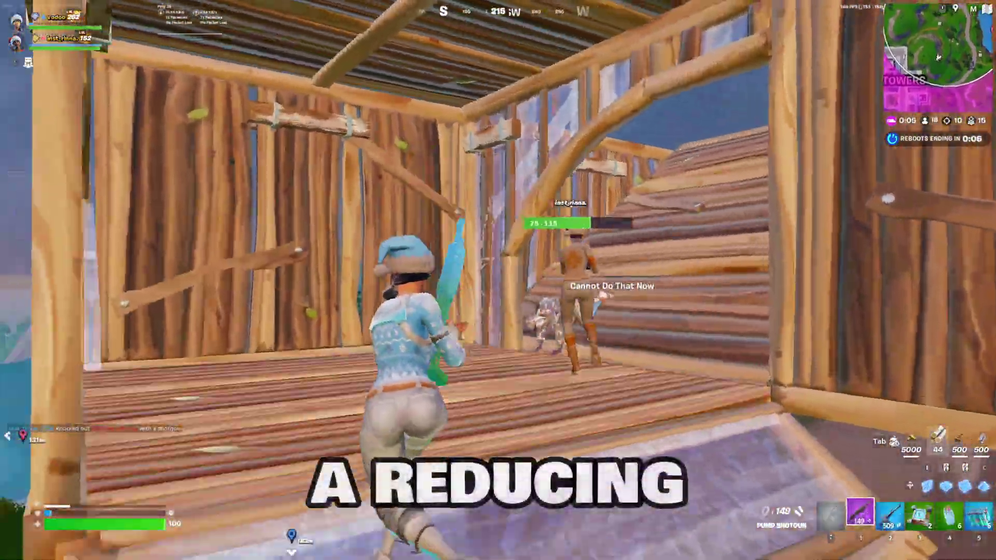
pyautogui.press('r')
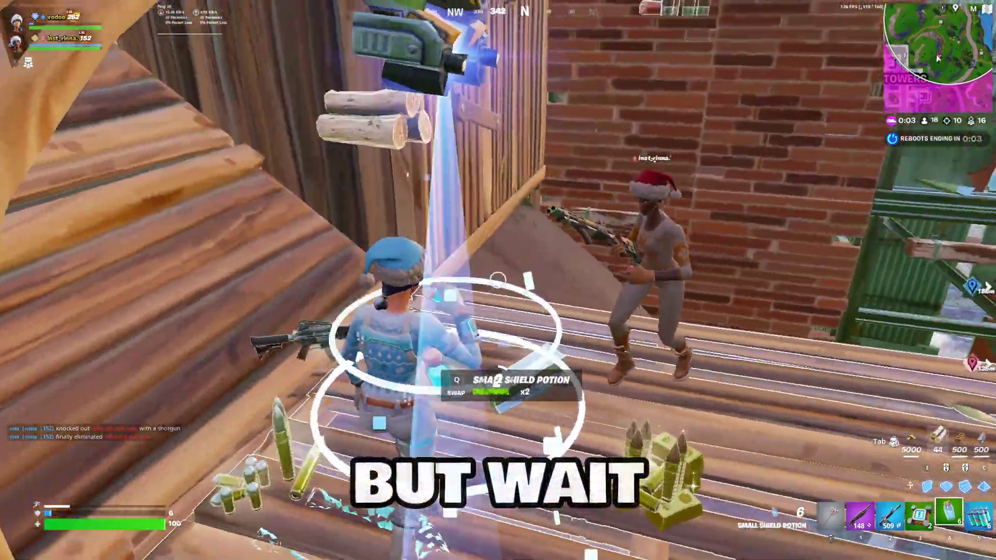
pyautogui.press('4')
pyautogui.click(498, 280)
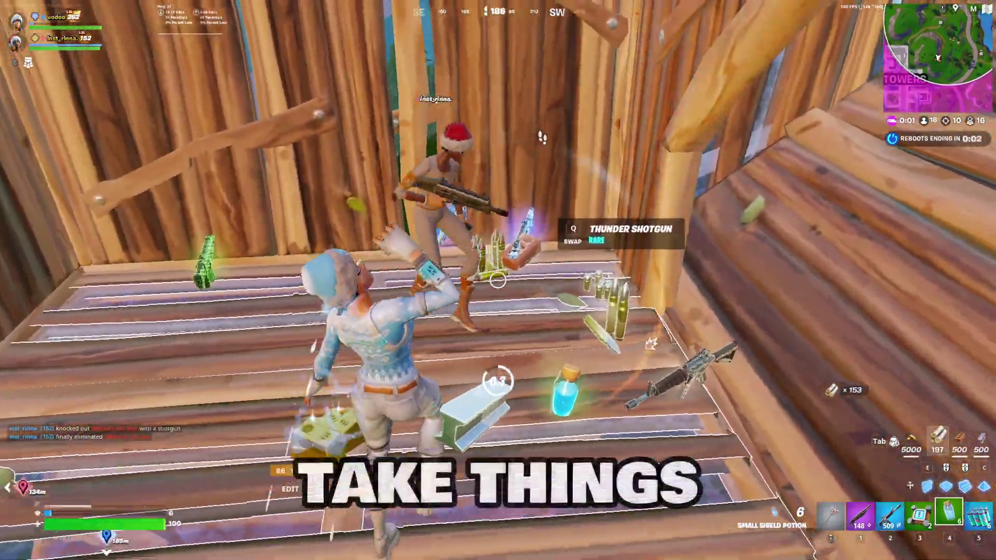
# - Climb the stairs and place a new wall on the roof while moving across builds
pyautogui.press('w')
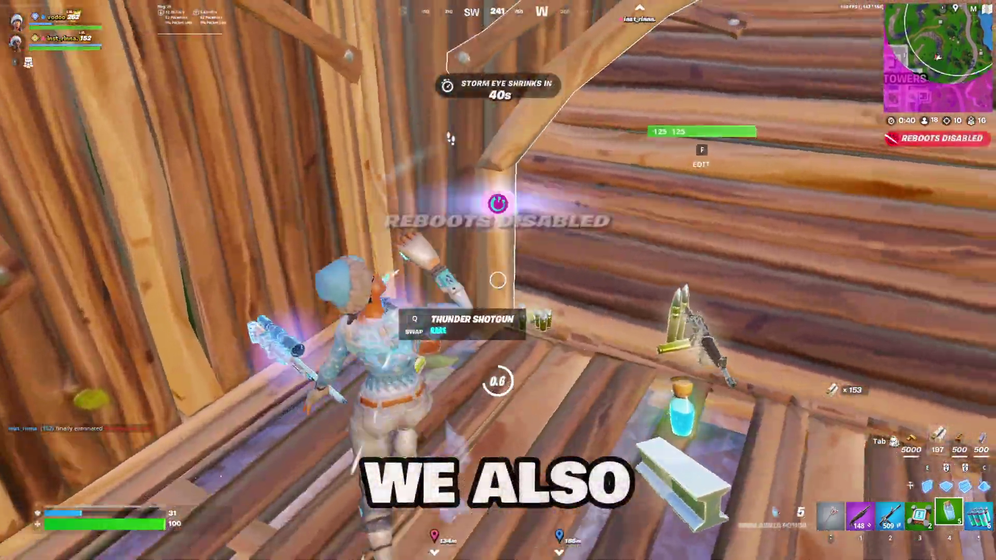
pyautogui.press('w')
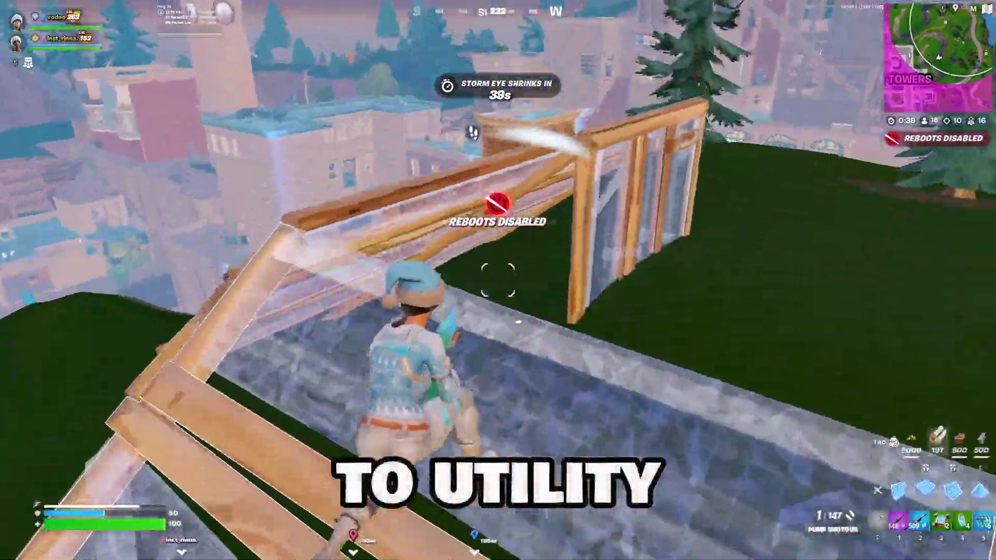
pyautogui.click(498, 280)
pyautogui.press('w')
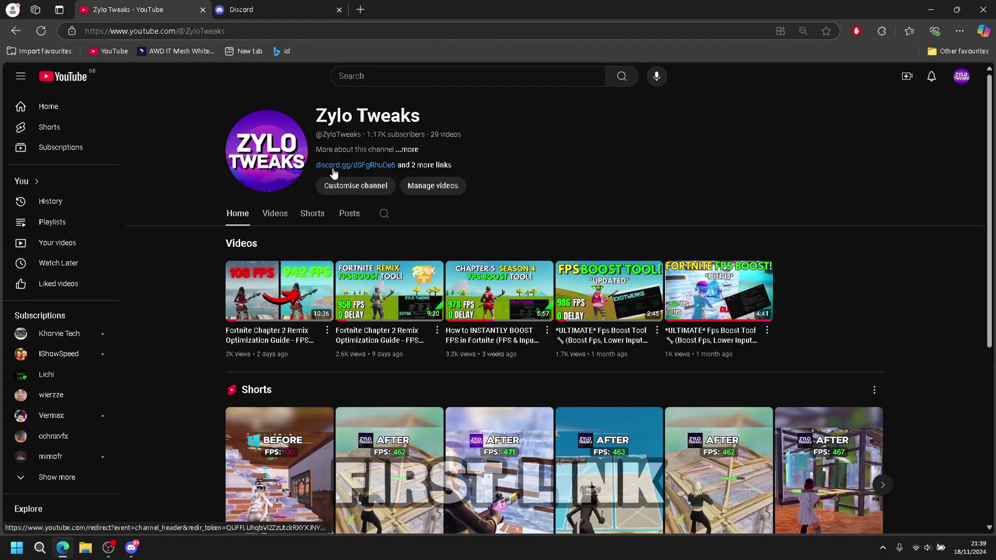
# - Open the channel header's discord.gg invite and continue to the Zylo Tweaks server in Discord
pyautogui.click(334, 165)
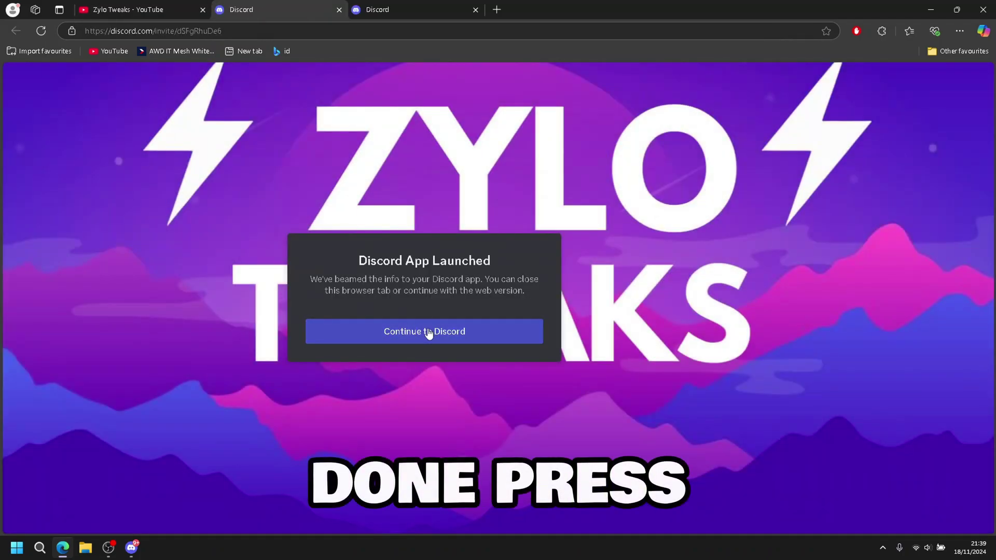
pyautogui.click(429, 333)
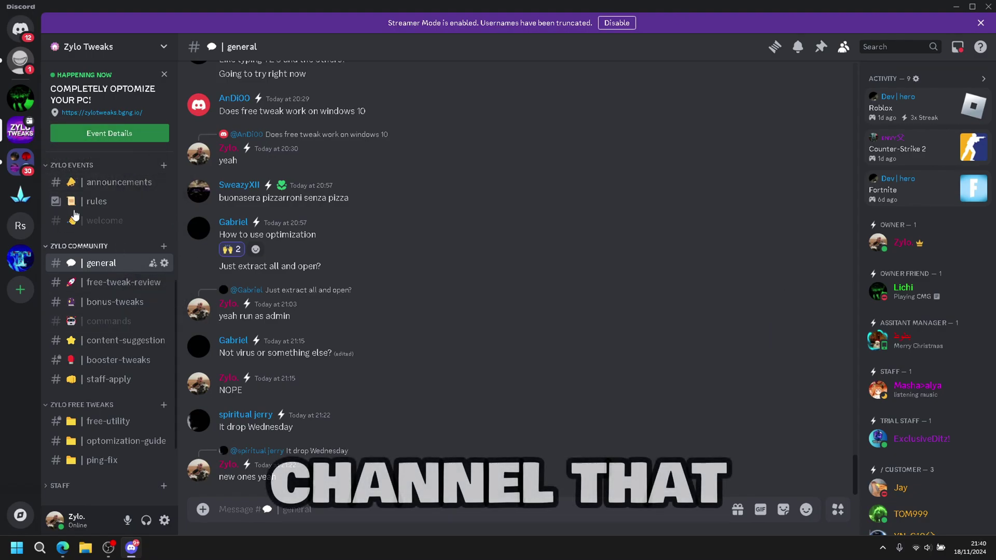
# - Open free-utility, follow the V3.1 post's DOWNLOAD link, and confirm Visit Site
pyautogui.scroll(-2, 111, 232)
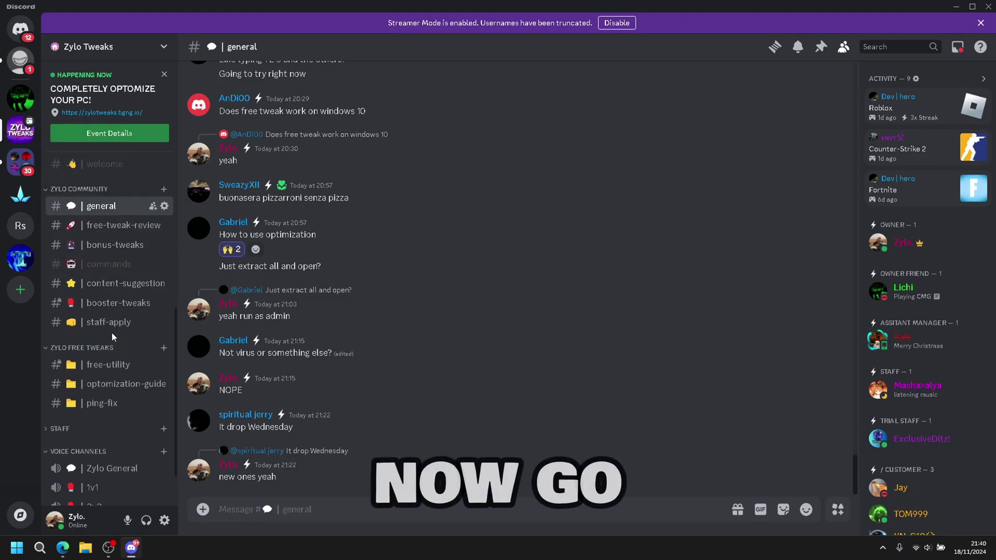
pyautogui.click(107, 370)
pyautogui.scroll(5, 377, 311)
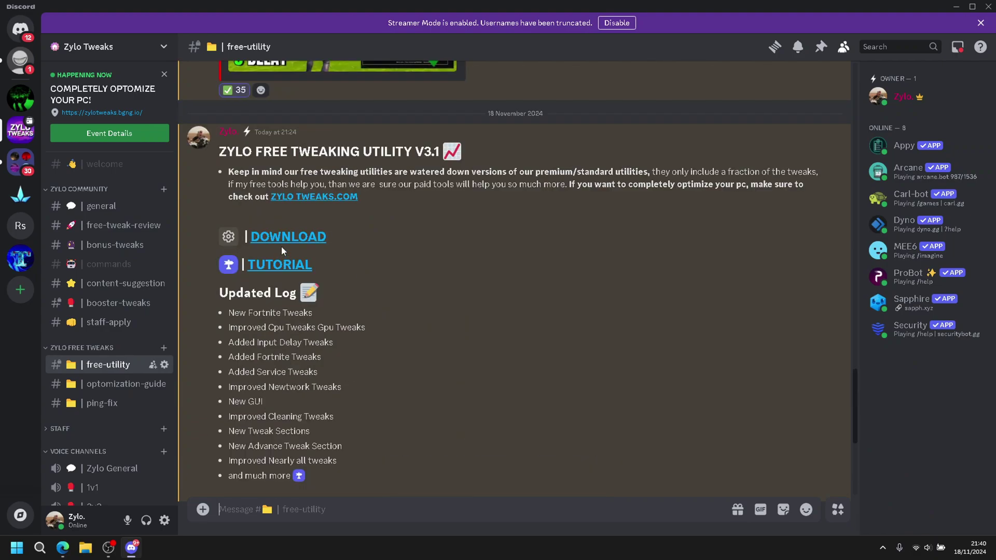
pyautogui.click(284, 240)
pyautogui.click(585, 328)
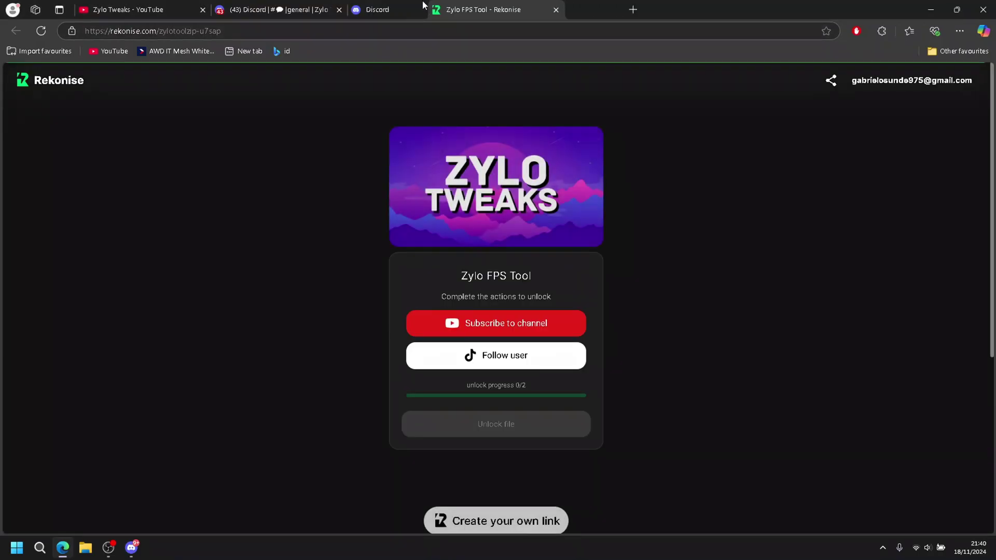
# - Close tabs right of Zylo FPS Tool, then attempt the YouTube subscribe and dismiss the self-subscription error
pyautogui.moveTo(539, 9); pyautogui.dragTo(269, 9)
pyautogui.rightClick(282, 8)
pyautogui.click(359, 226)
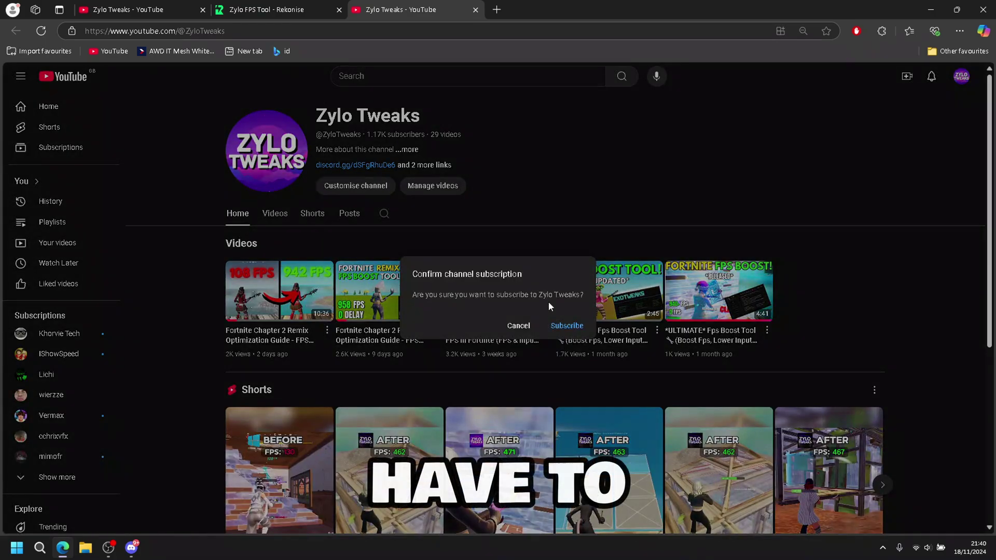
pyautogui.click(565, 325)
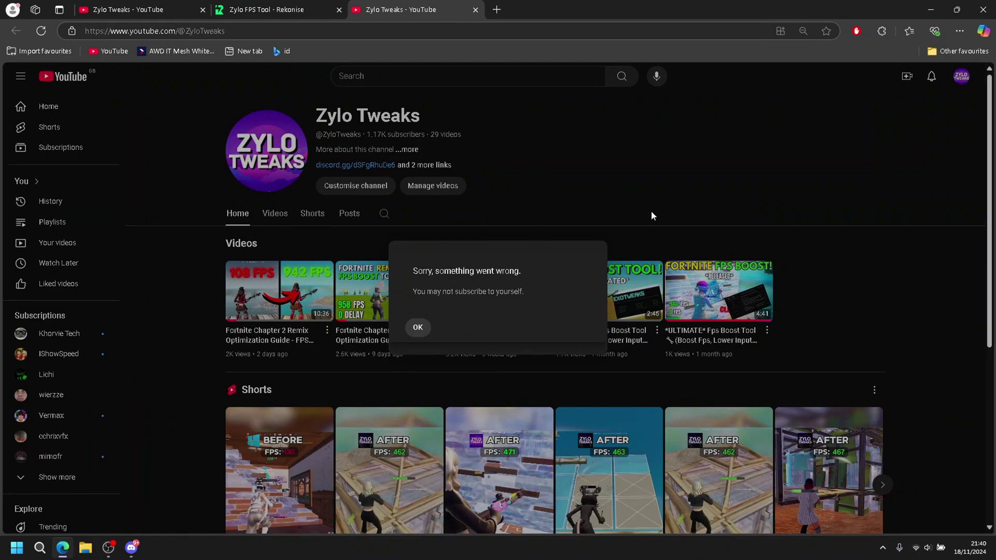
pyautogui.click(418, 327)
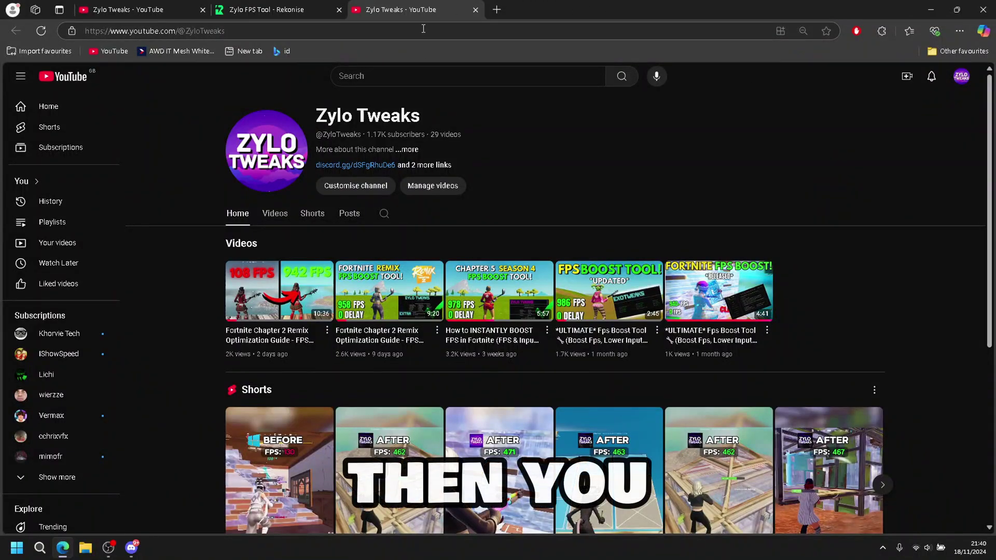
# - Follow zylo.tweaks on TikTok, then unlock the Zylo FPS Tool file at 2/2
pyautogui.click(272, 9)
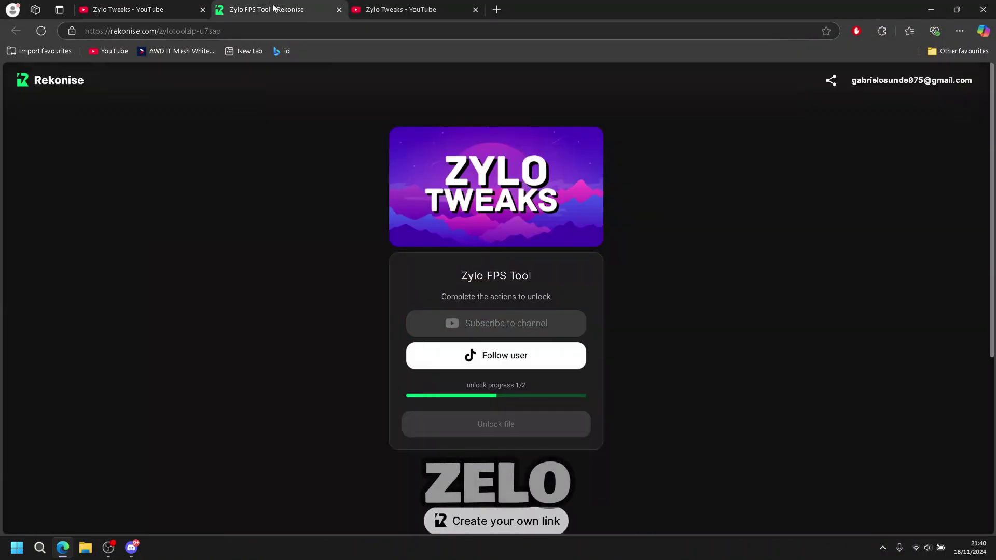
pyautogui.click(487, 353)
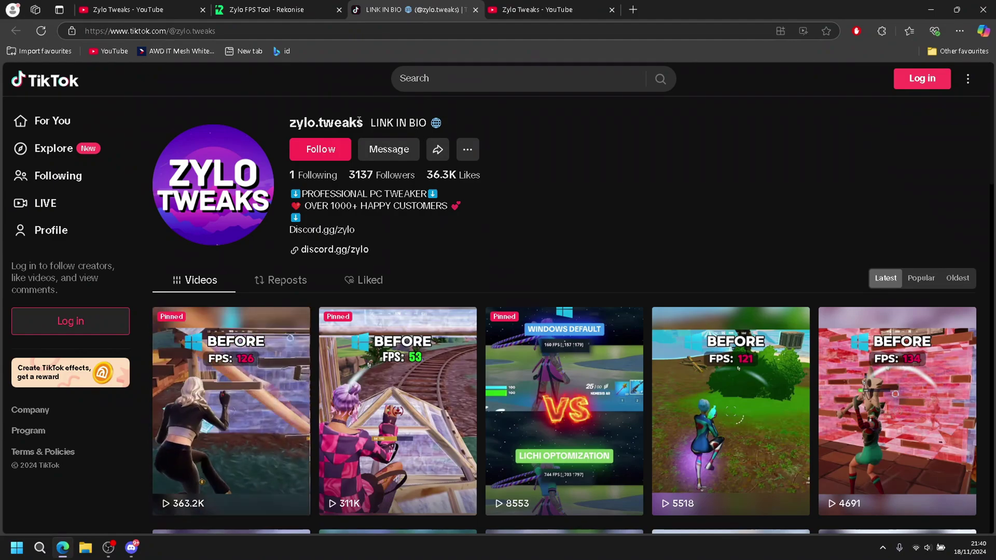
pyautogui.click(339, 147)
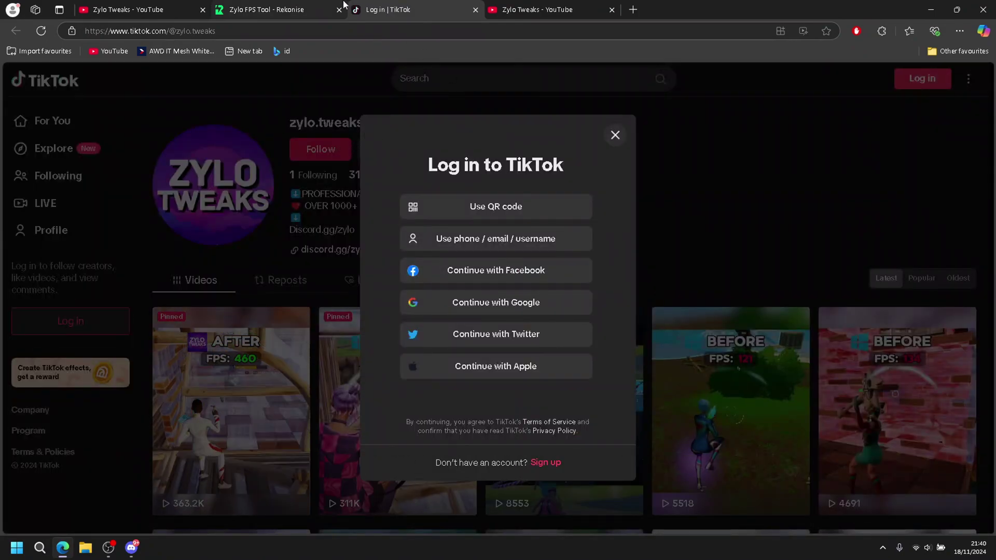
pyautogui.click(266, 9)
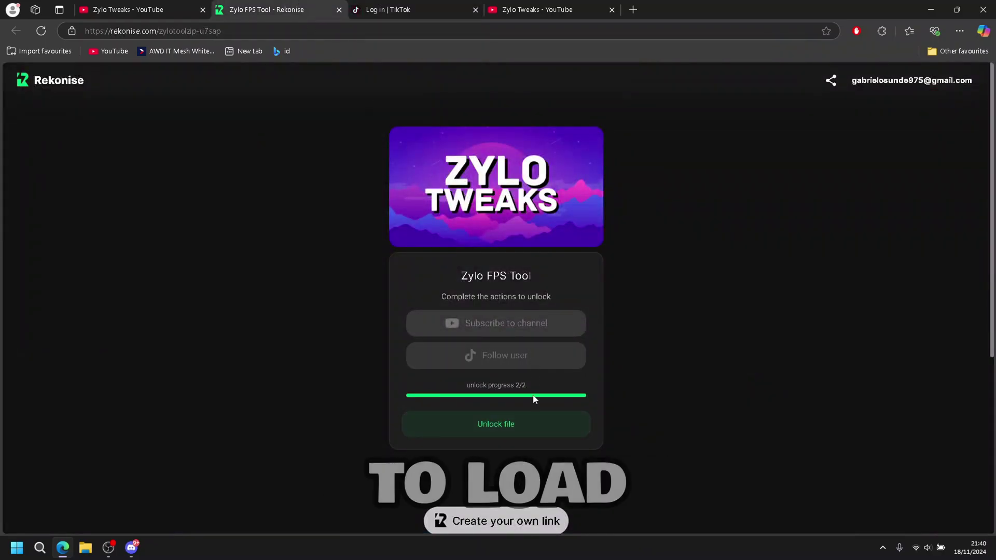
pyautogui.click(497, 426)
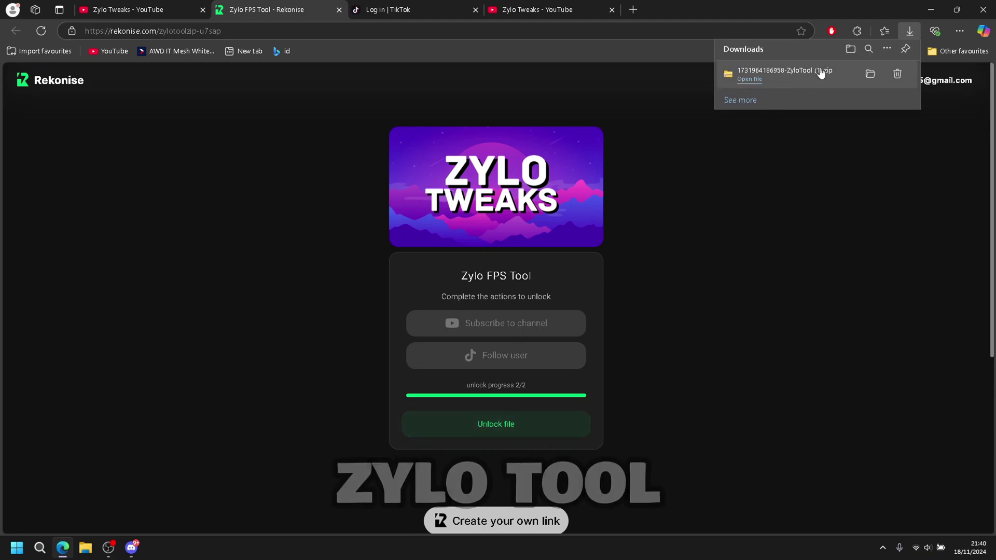
# - Restore down Edge and drag the ZyloTool zip from the Downloads flyout onto the desktop
pyautogui.click(956, 9)
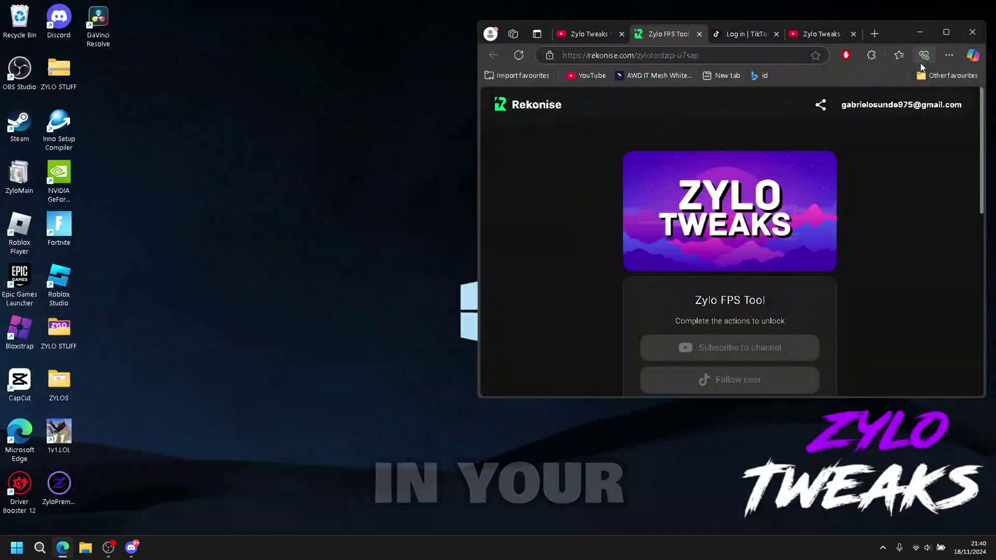
pyautogui.click(948, 55)
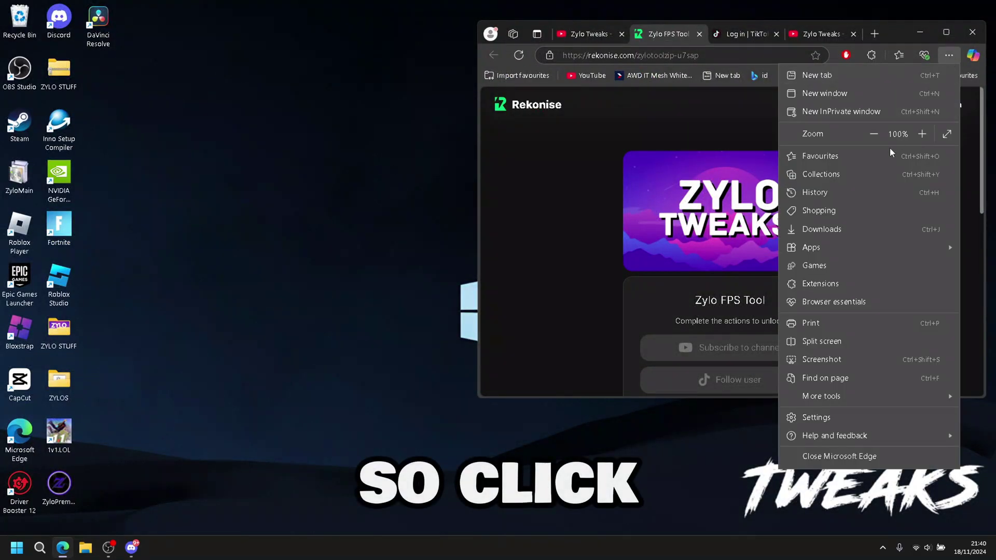
pyautogui.click(816, 229)
pyautogui.moveTo(789, 100); pyautogui.dragTo(101, 73)
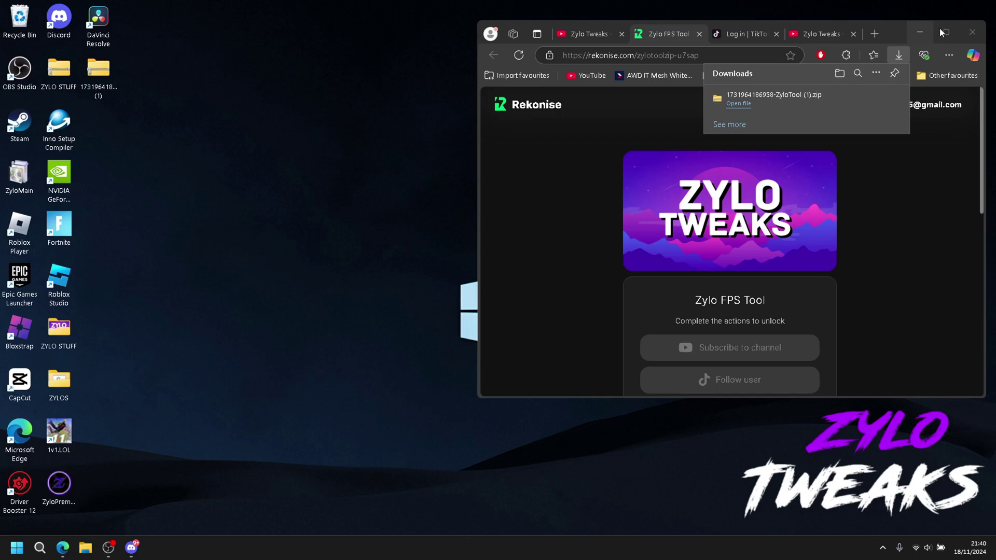
# - Close Edge and extract the ZyloTool zip using NanaZip's Extract files
pyautogui.click(973, 34)
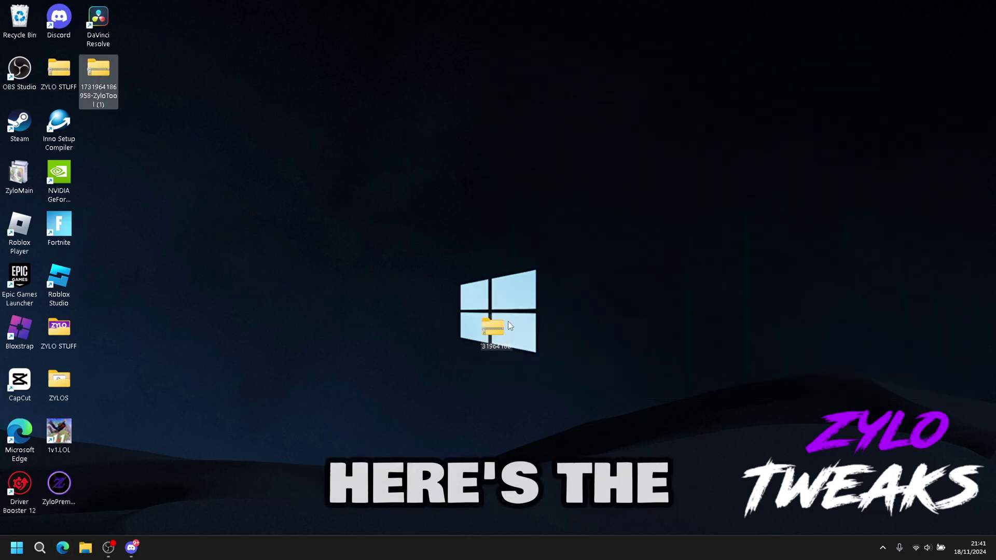
pyautogui.moveTo(508, 322); pyautogui.dragTo(507, 323)
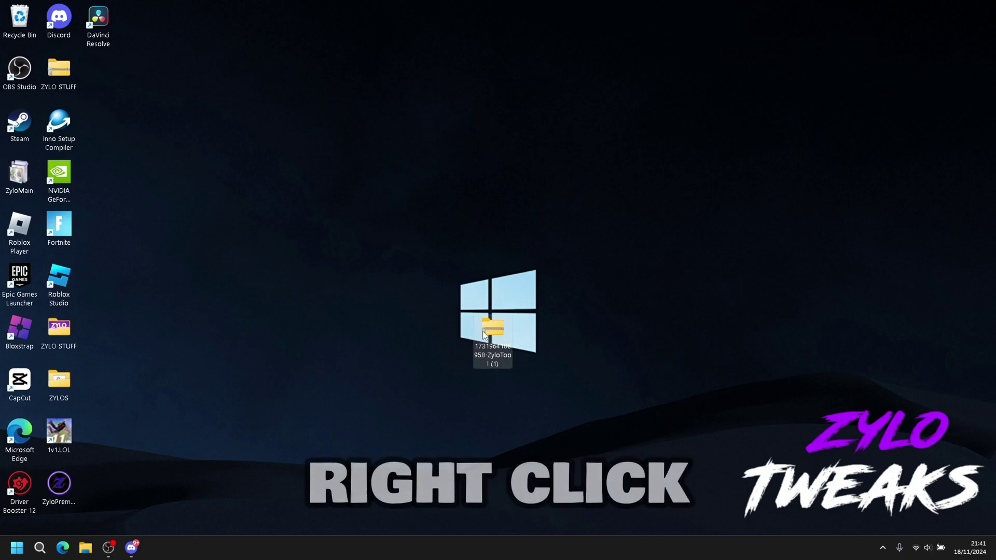
pyautogui.rightClick(482, 330)
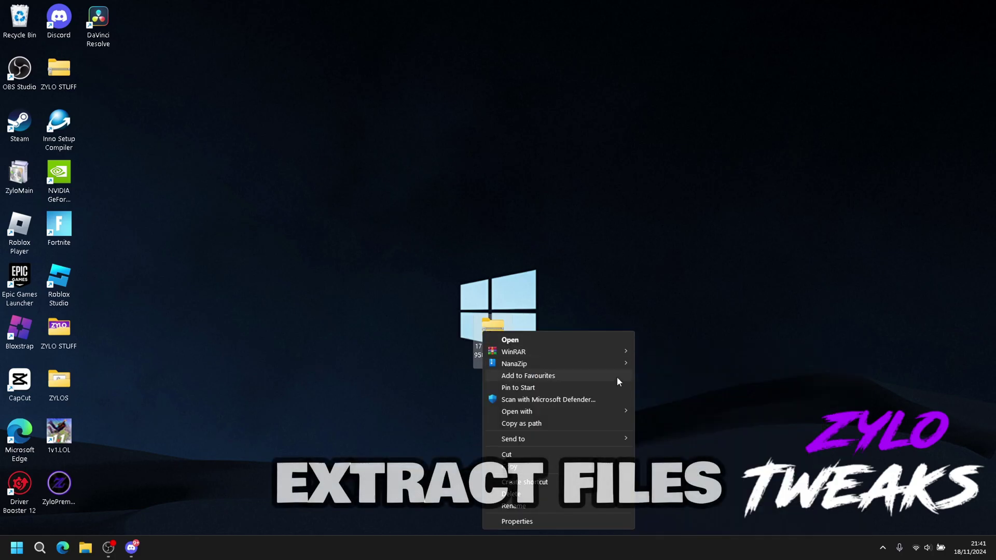
pyautogui.moveTo(622, 364)
pyautogui.click(695, 384)
pyautogui.click(547, 337)
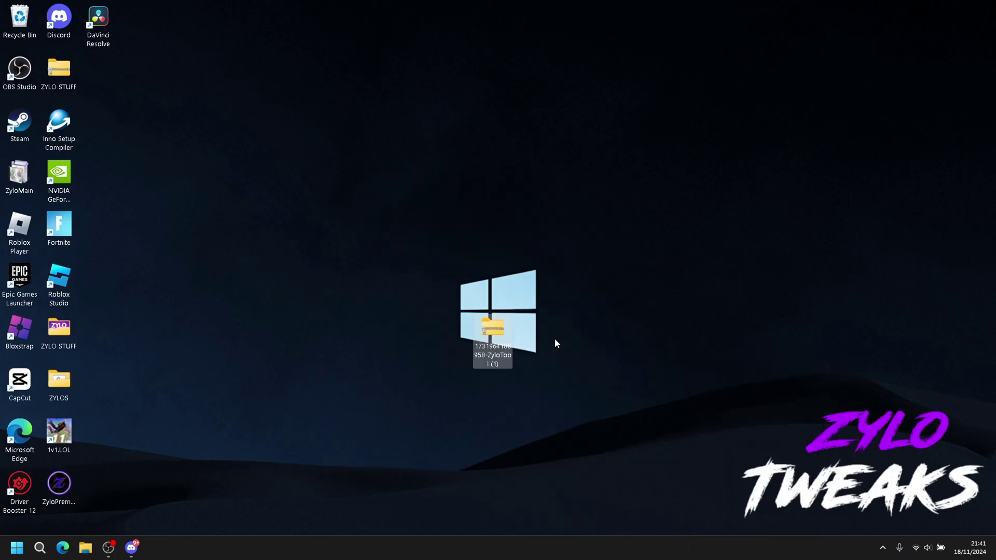
# - Delete the zip into the Recycle Bin and move the extracted ZyloTool folder mid-screen
pyautogui.moveTo(506, 345); pyautogui.dragTo(328, 294)
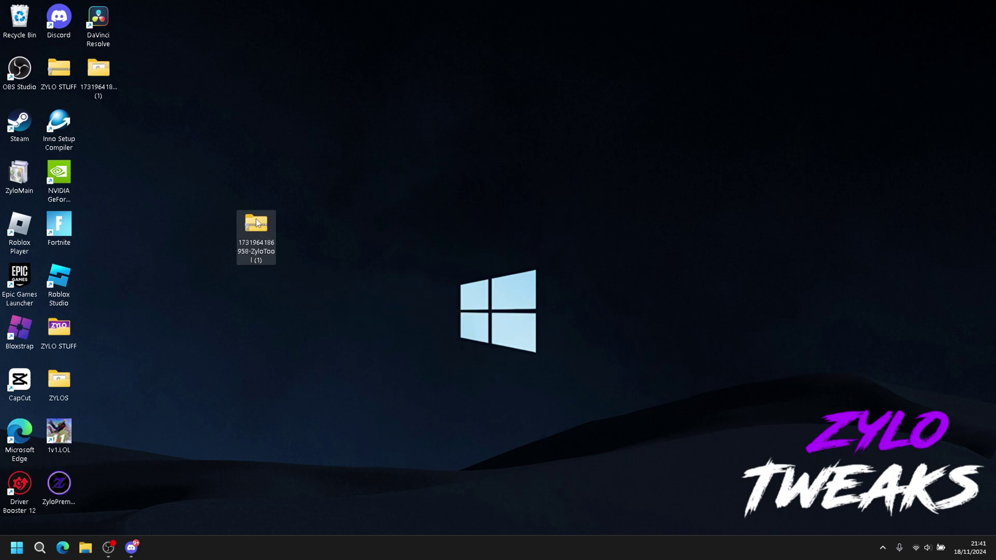
pyautogui.moveTo(32, 36); pyautogui.dragTo(28, 31)
pyautogui.moveTo(98, 70); pyautogui.dragTo(511, 249)
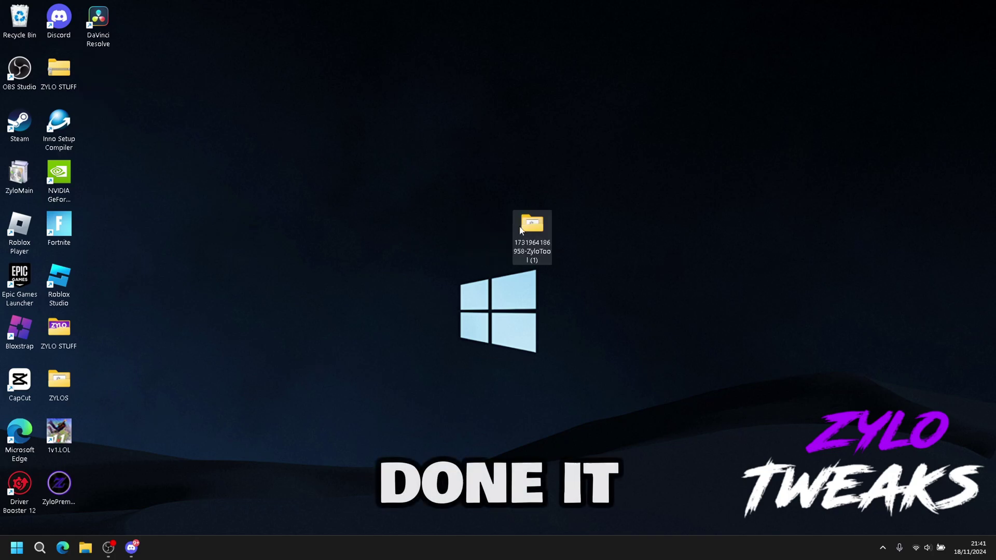
# - Open the ZyloTool folder and run the ZyloTool batch file as administrator
pyautogui.doubleClick(532, 228)
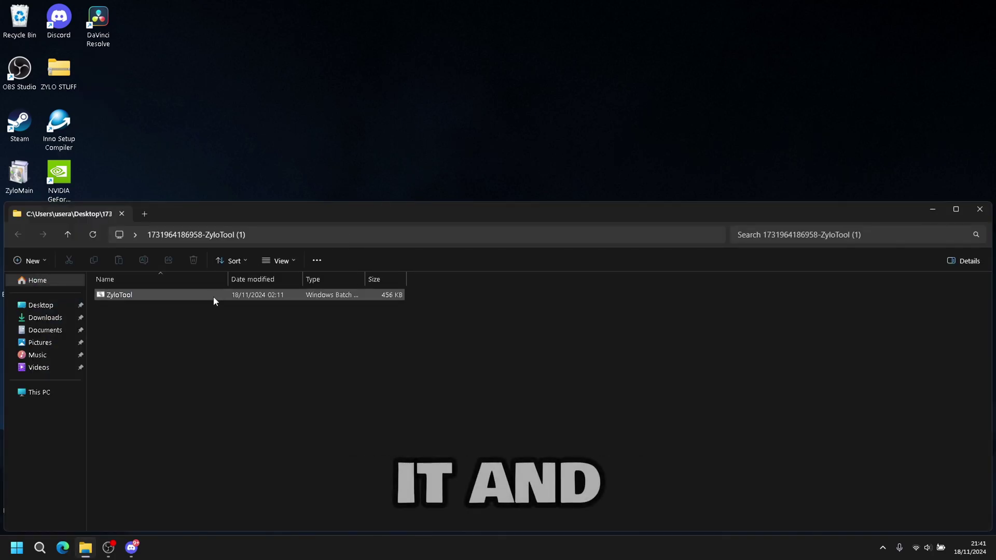
pyautogui.click(227, 294)
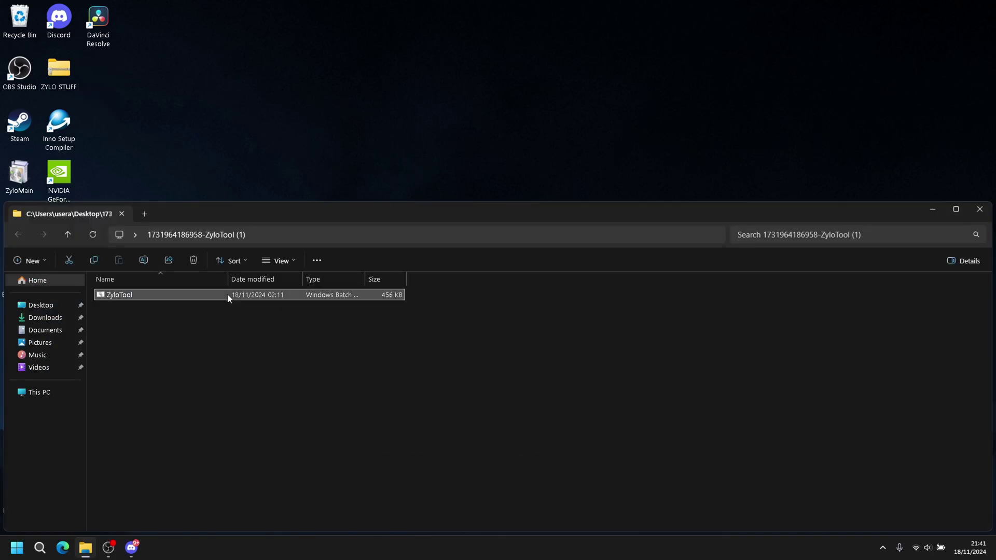
pyautogui.rightClick(227, 294)
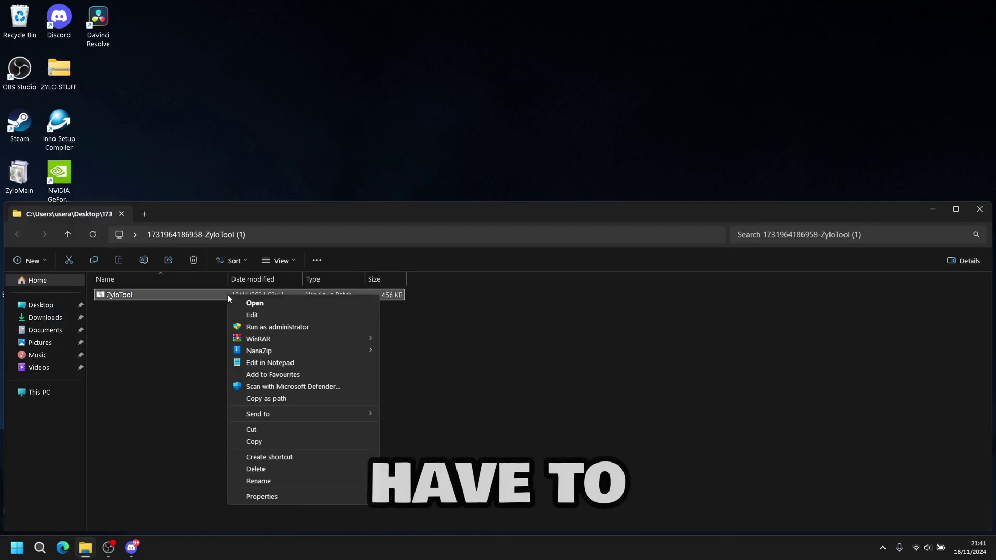
pyautogui.click(263, 328)
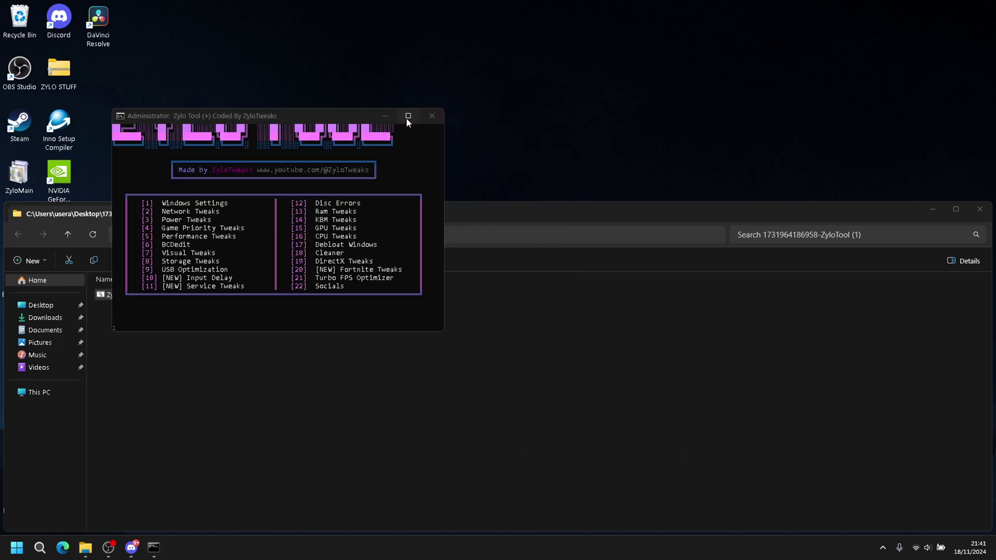
# - Maximize the Zylo Tool console, enter Windows Settings (1) and back out with x
pyautogui.click(407, 119)
pyautogui.write('1')
pyautogui.press('Return')
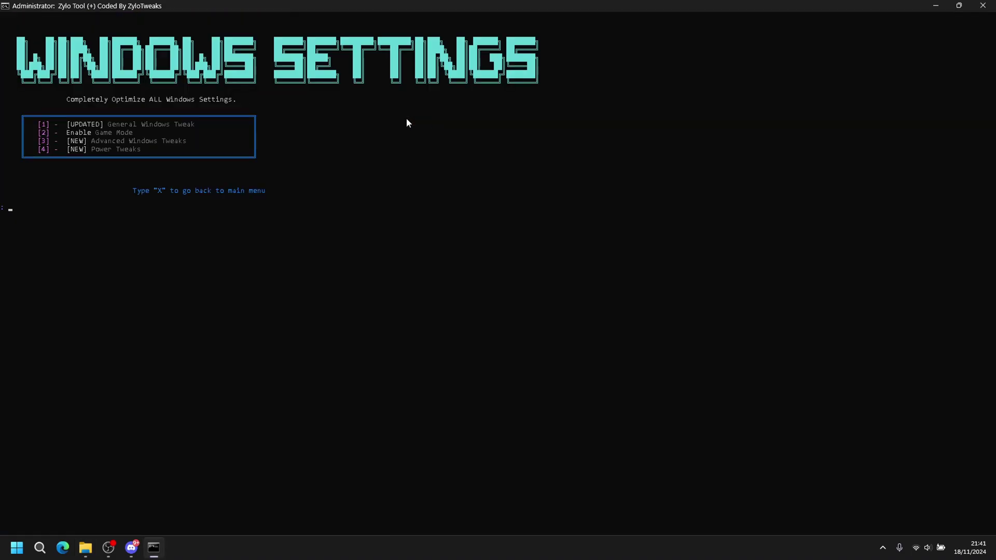
pyautogui.write('x')
pyautogui.press('Return')
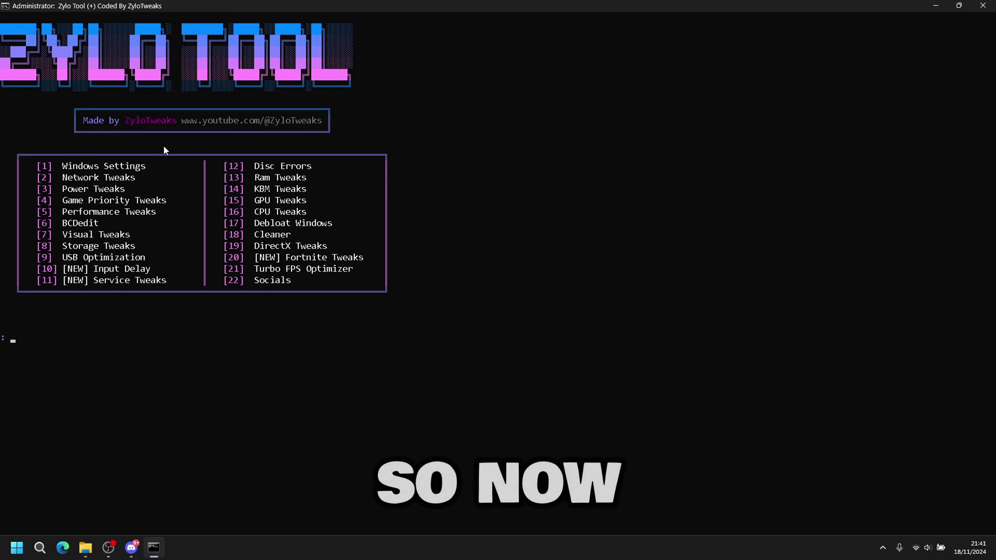
pyautogui.moveTo(62, 166); pyautogui.dragTo(147, 167)
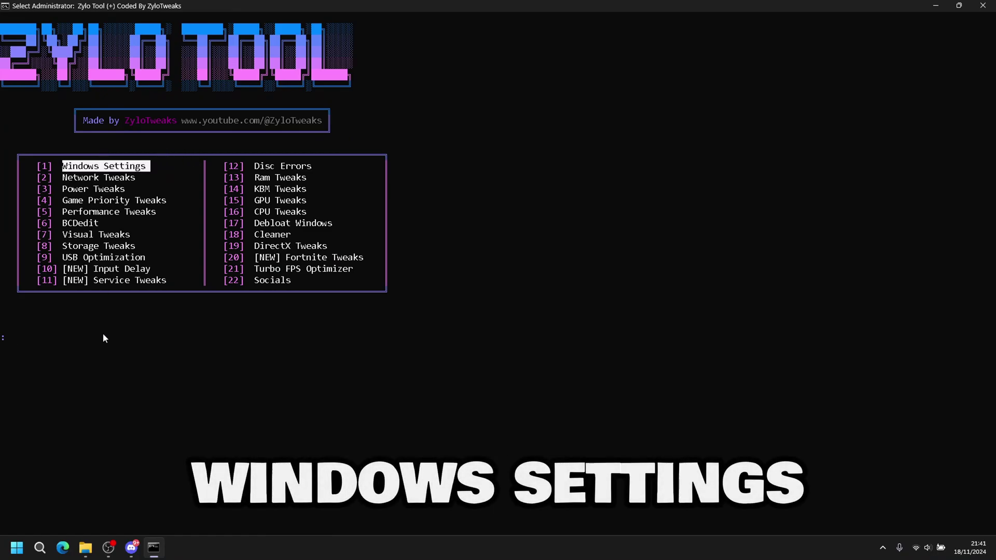
pyautogui.click(91, 348)
# - Run General Windows Tweak (1 under Windows Settings) and return to that menu
pyautogui.write('1')
pyautogui.press('Return')
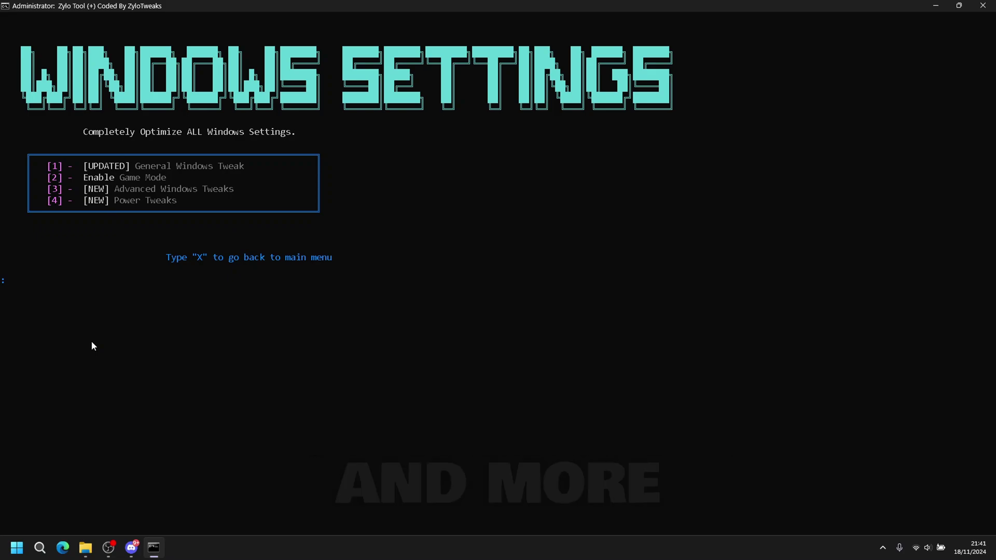
pyautogui.write('1')
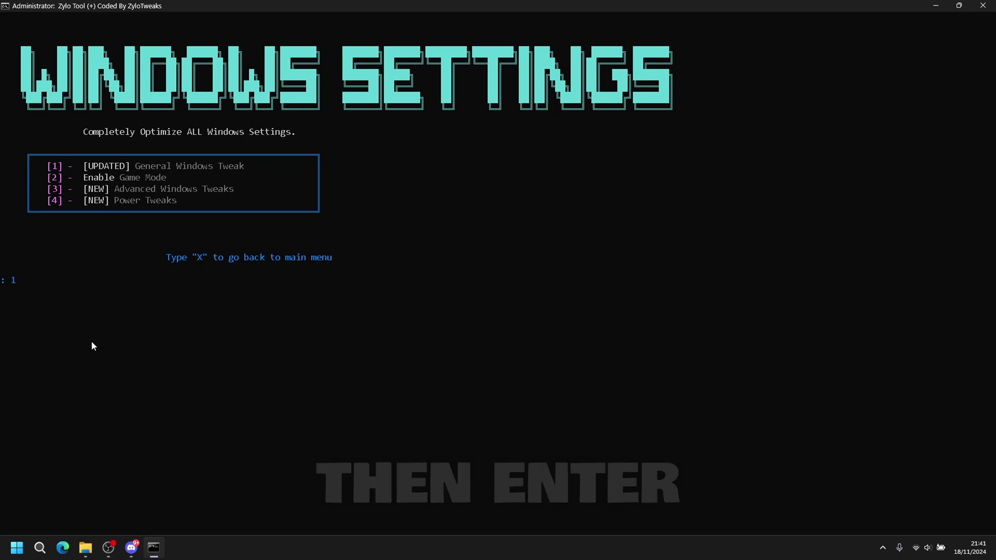
pyautogui.press('Return')
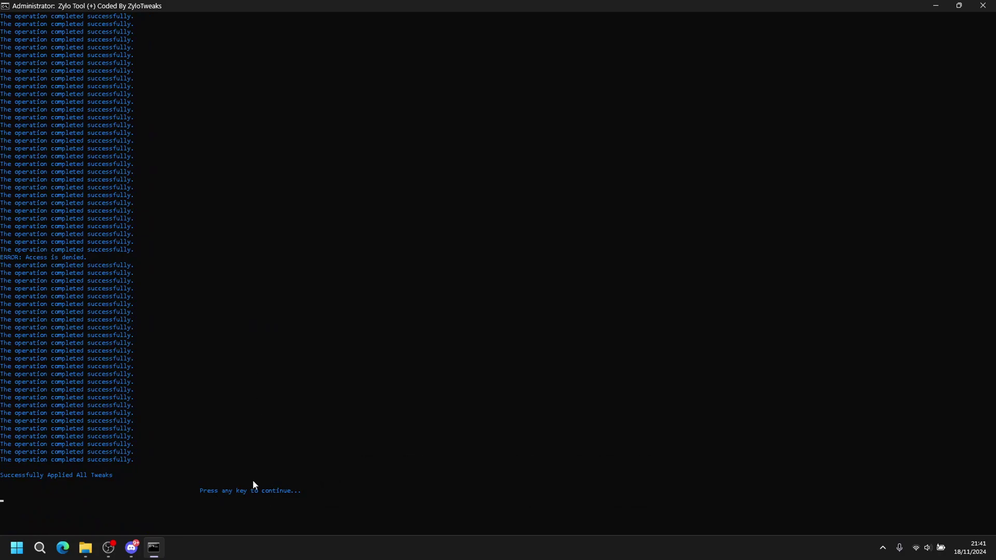
pyautogui.press('Return')
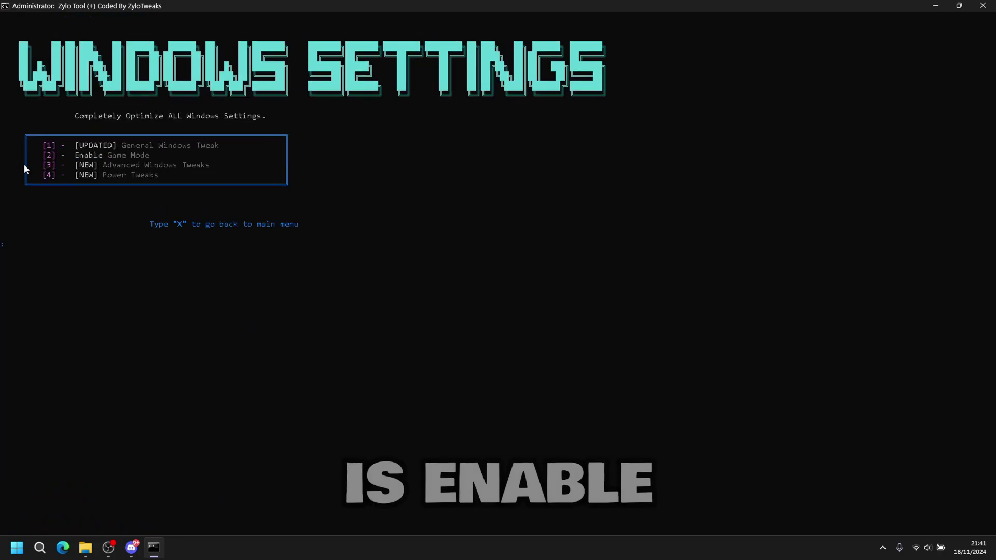
# - Run Enable Game Mode (option 2), verify Game Mode is On under Gaming, then close Settings
pyautogui.write('2')
pyautogui.press('Return')
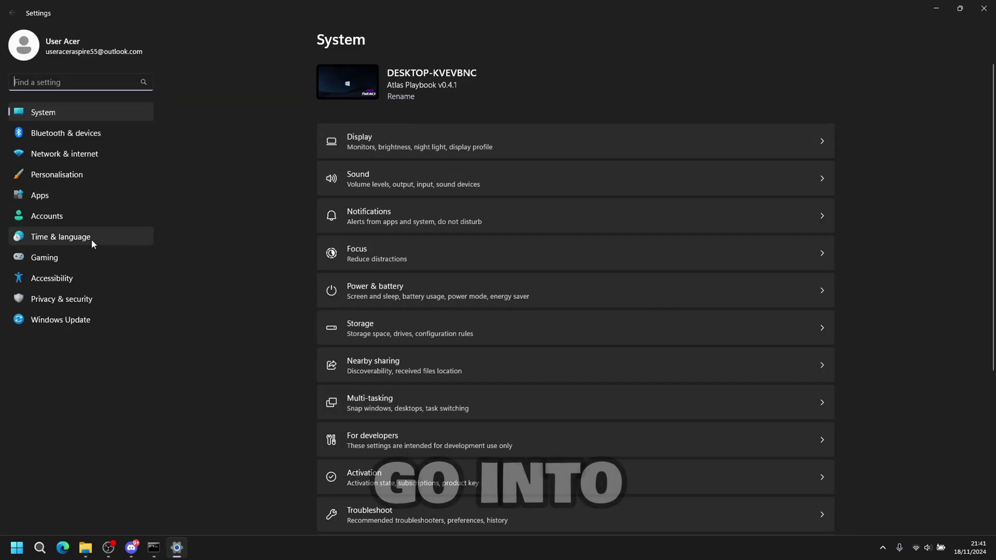
pyautogui.click(86, 260)
pyautogui.click(408, 162)
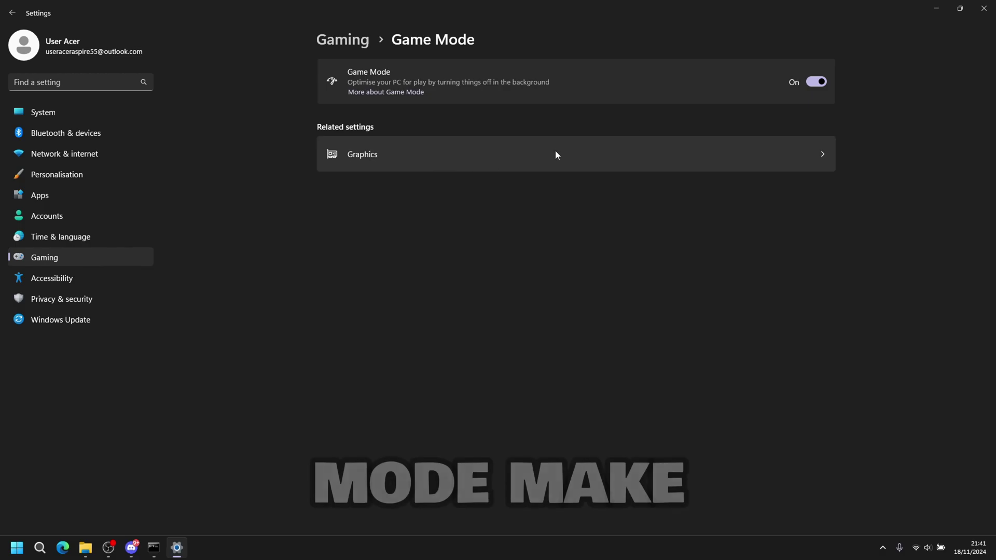
pyautogui.click(988, 9)
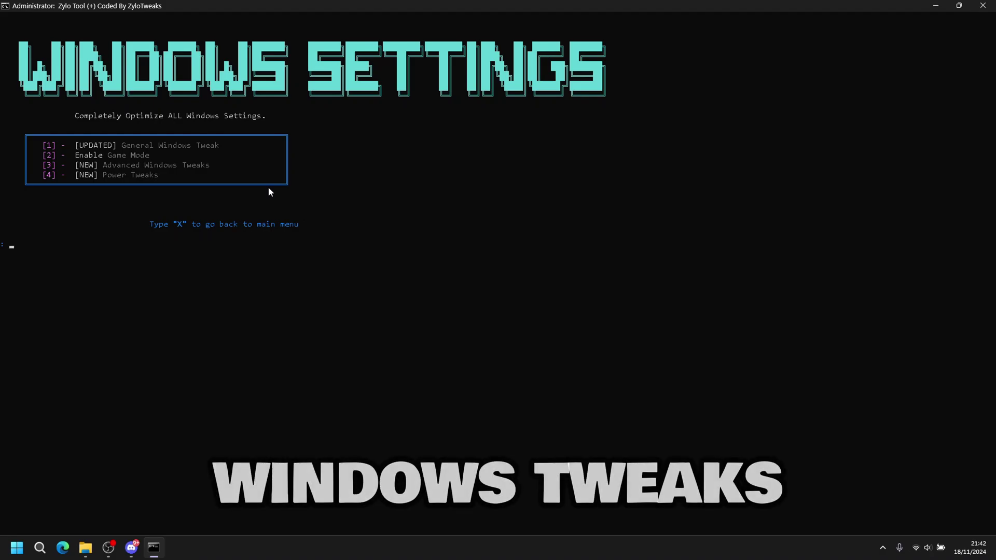
# - Run the Advanced Windows Tweaks (option 3) until all tweaks report applied
pyautogui.write('3')
pyautogui.press('Return')
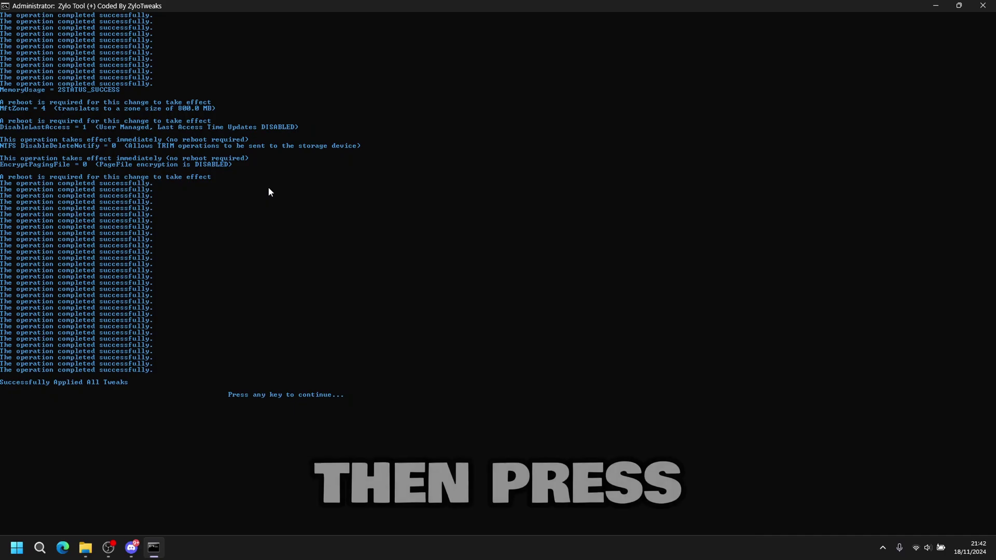
pyautogui.press('Return')
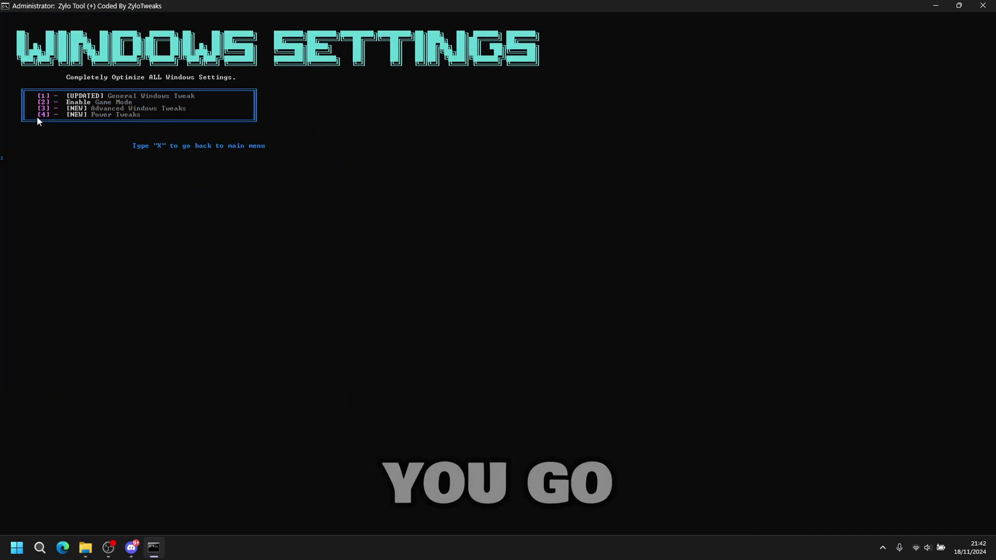
# - Run the Power Tweaks (option 4), then go back to the main menu
pyautogui.write('4')
pyautogui.press('Return')
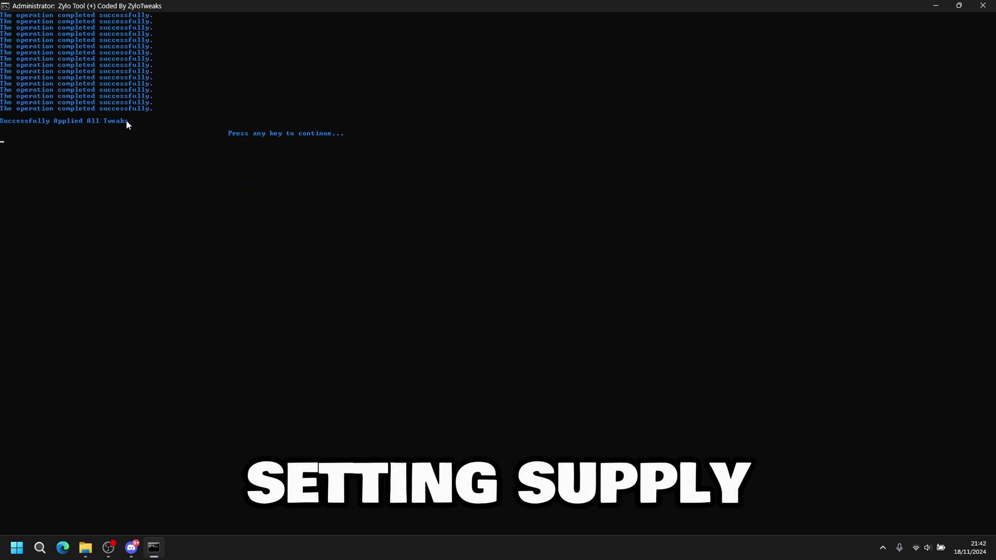
pyautogui.press('Return')
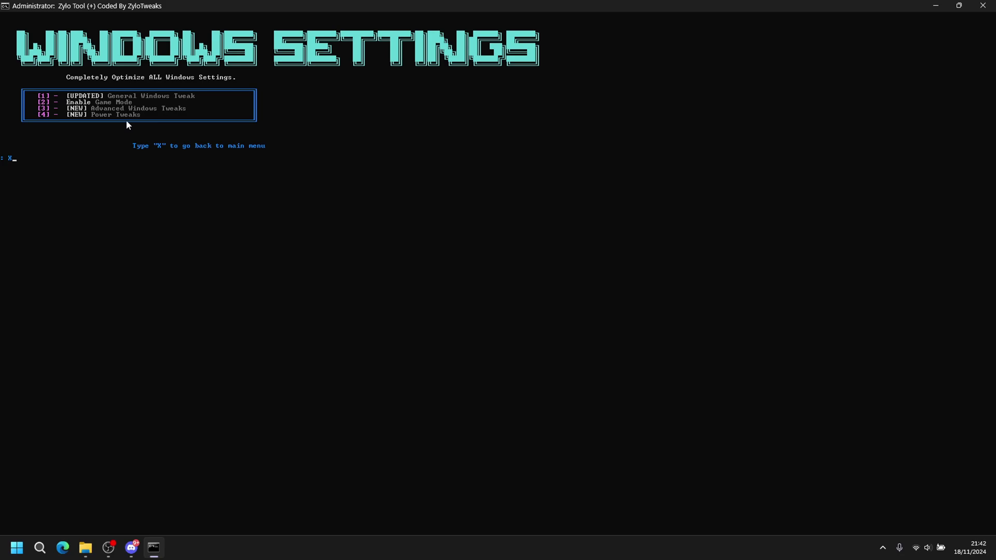
pyautogui.press('Return')
# - In Network Tweaks (2), run option 1 Network Ping Tweaks and option 2 General Network Tweaks
pyautogui.scroll(2, 139, 137)
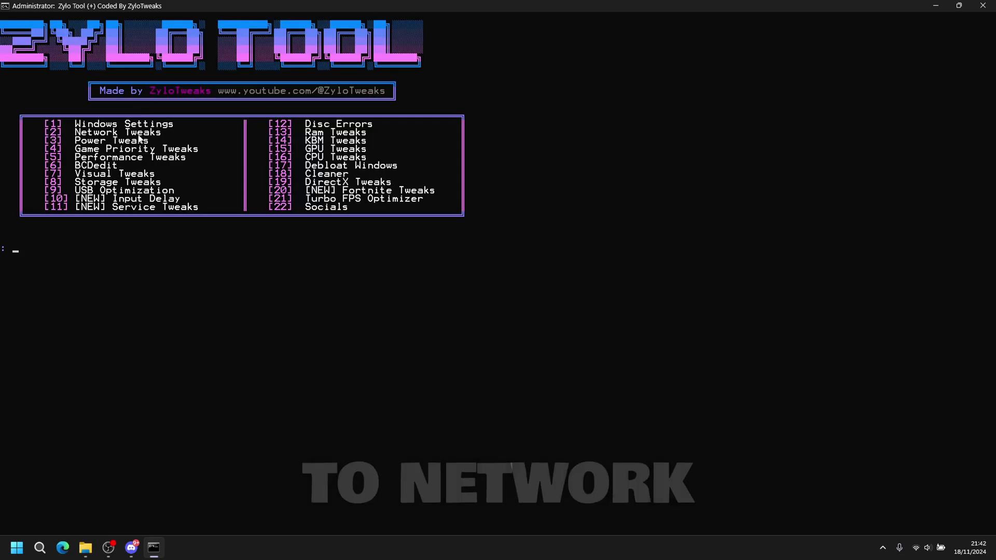
pyautogui.scroll(-2, 151, 219)
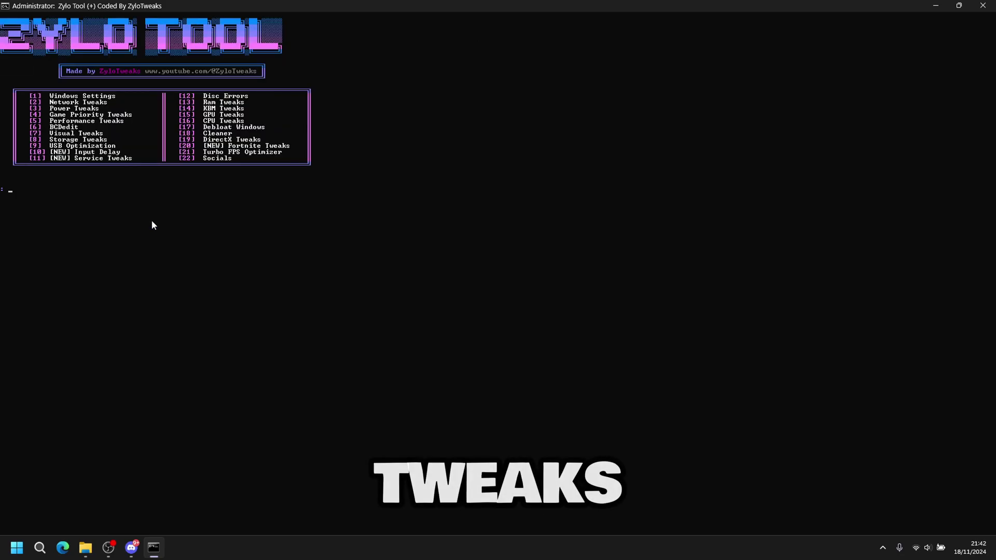
pyautogui.write('2')
pyautogui.press('Return')
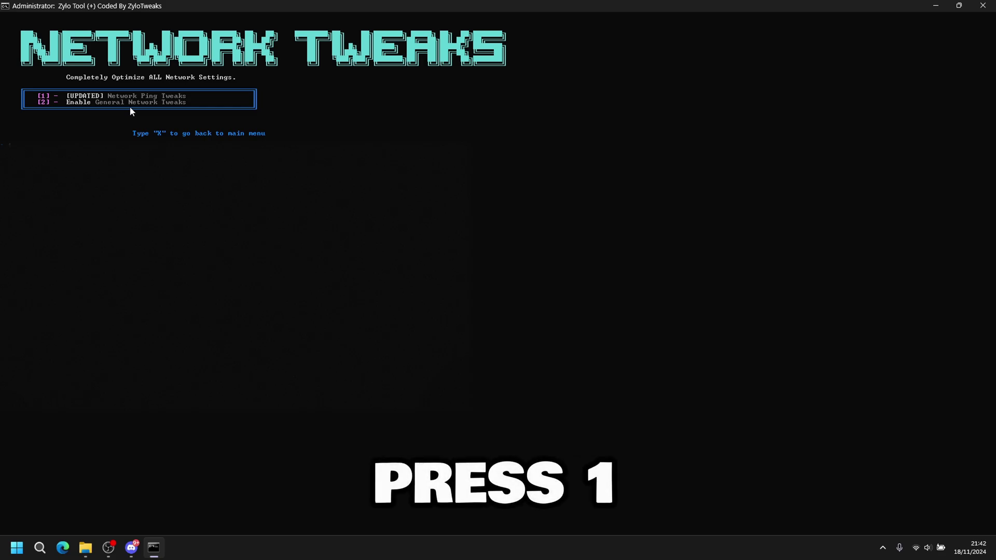
pyautogui.write('1')
pyautogui.press('Return')
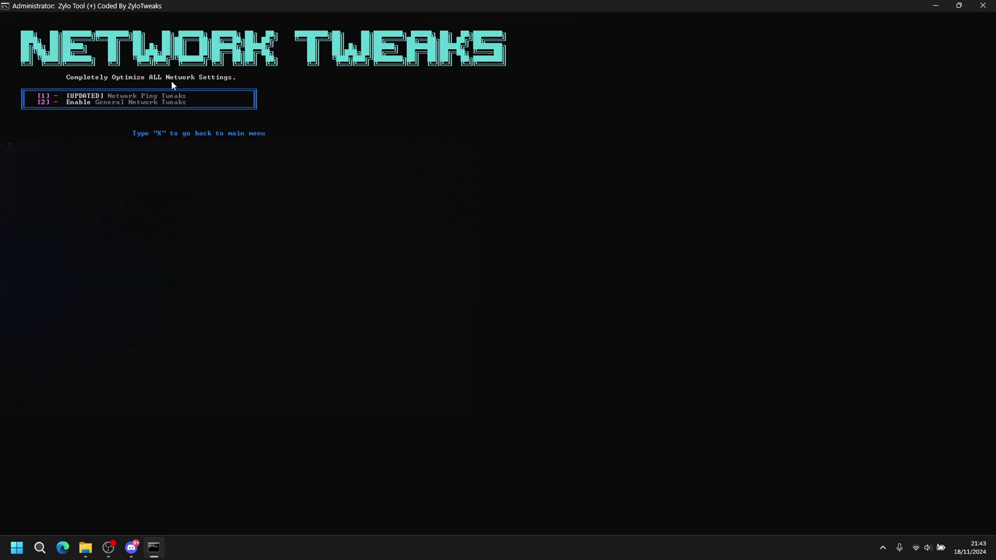
pyautogui.write('2')
pyautogui.press('Return')
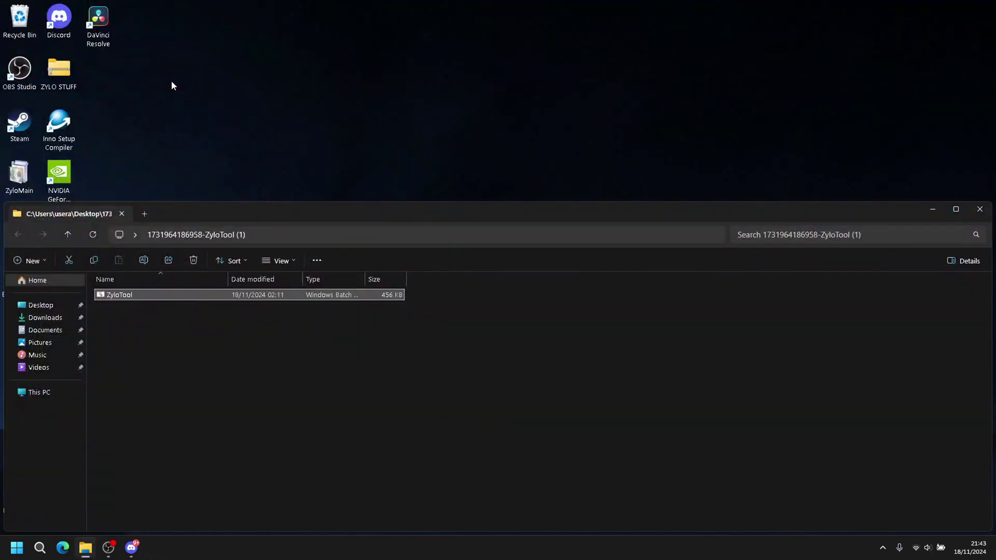
# - Relaunch the ZyloTool batch file, maximise its console and return to the main menu
pyautogui.doubleClick(147, 295)
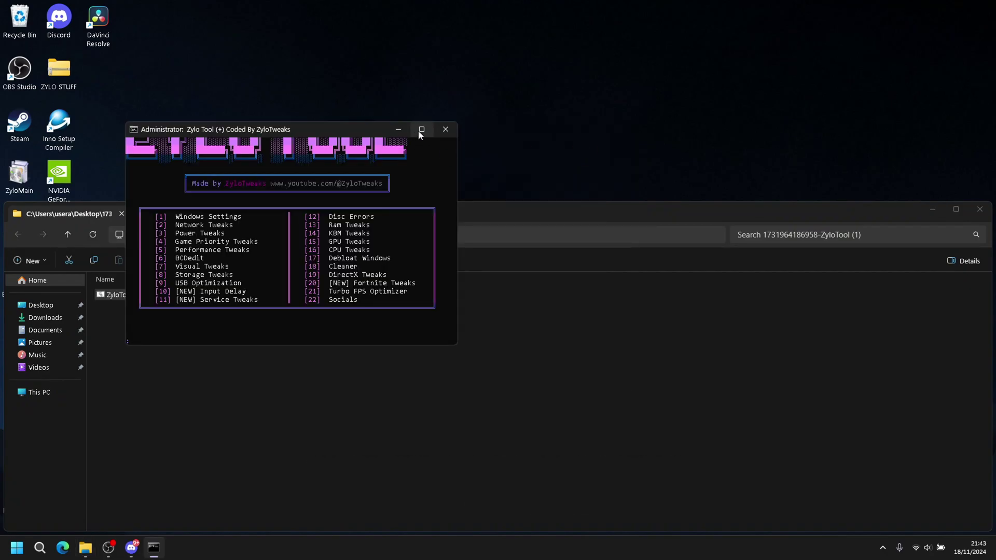
pyautogui.click(421, 130)
pyautogui.write('1')
pyautogui.press('Return')
pyautogui.write('x')
pyautogui.press('Return')
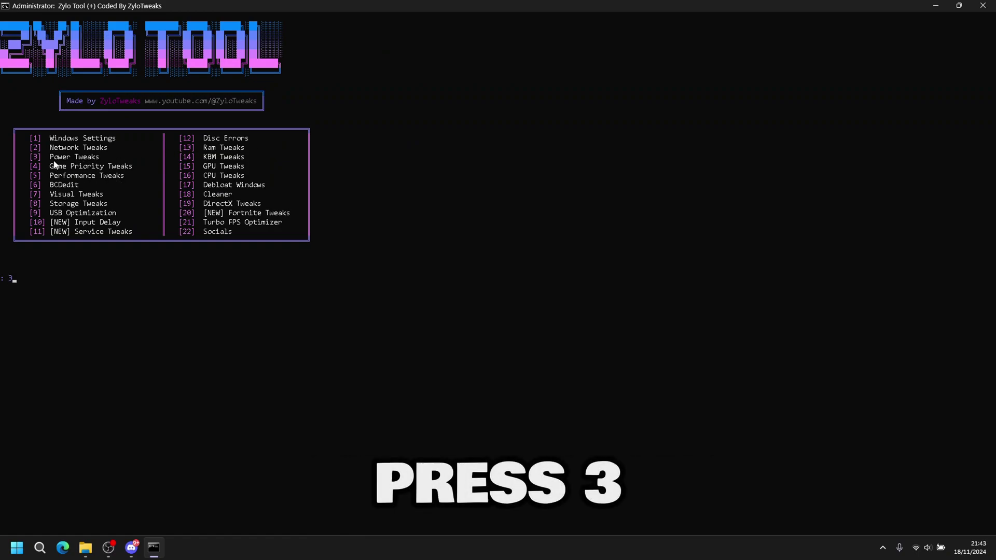
# - Run the Insane Power Tweaks (Power Tweaks 3, option 1) twice, then exit with X
pyautogui.write('3')
pyautogui.press('Return')
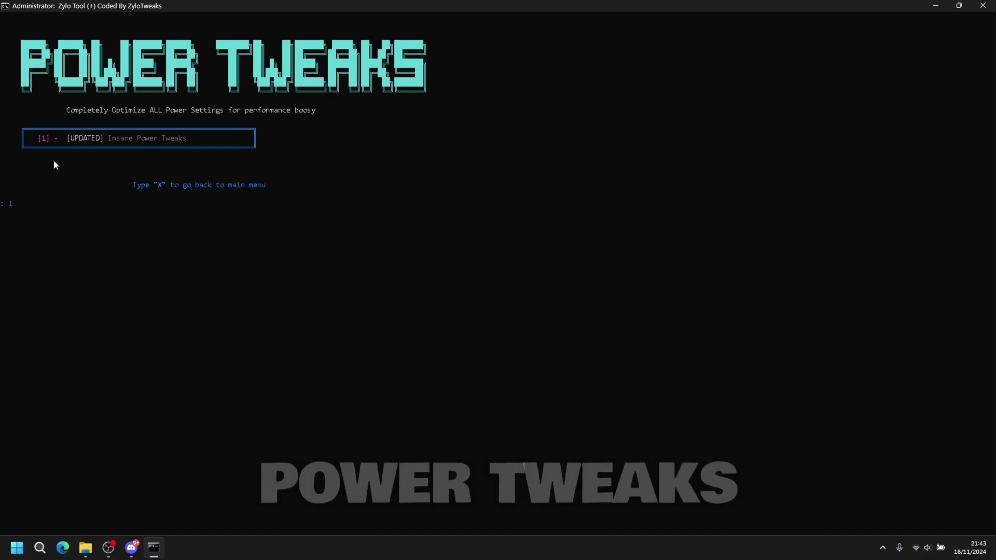
pyautogui.write('1')
pyautogui.press('Return')
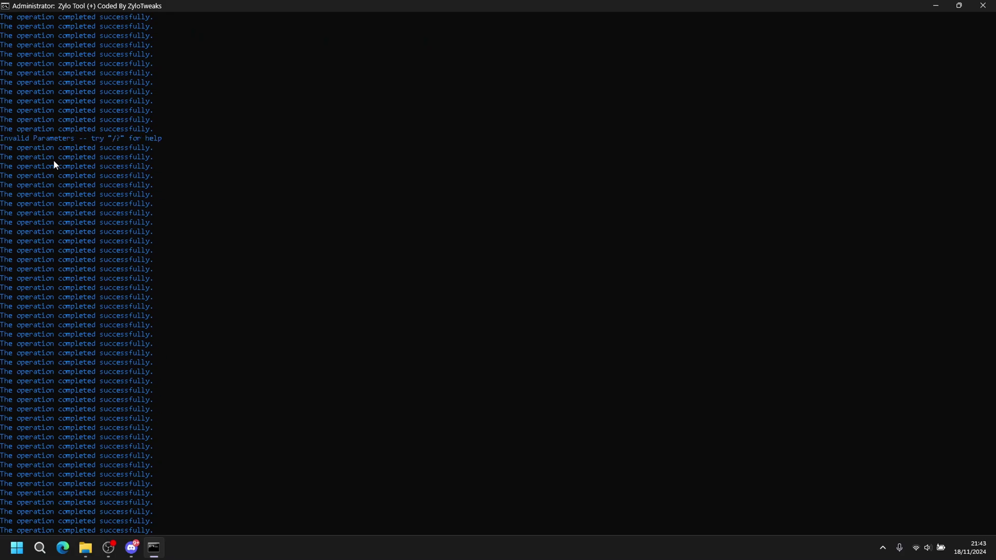
pyautogui.write('1')
pyautogui.press('Return')
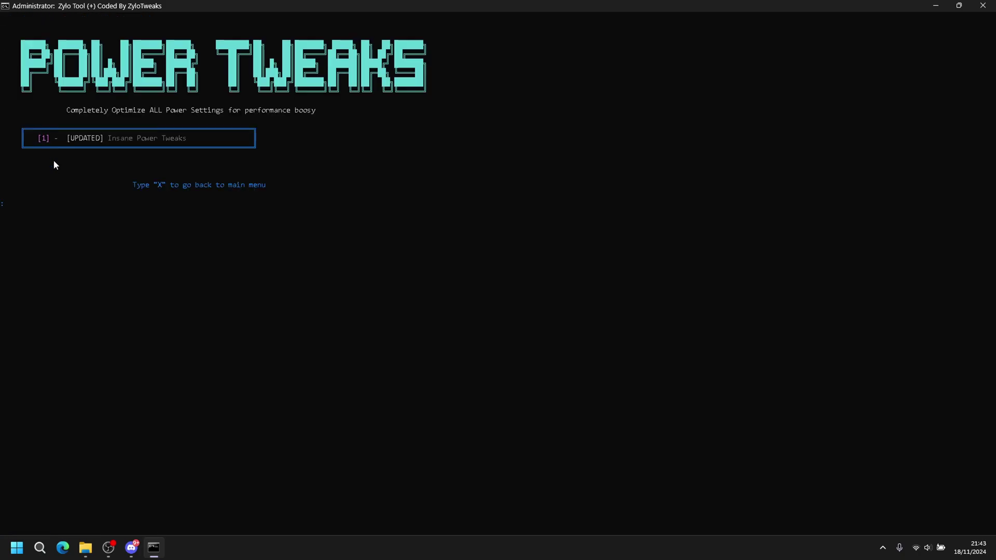
pyautogui.write('x')
pyautogui.press('Return')
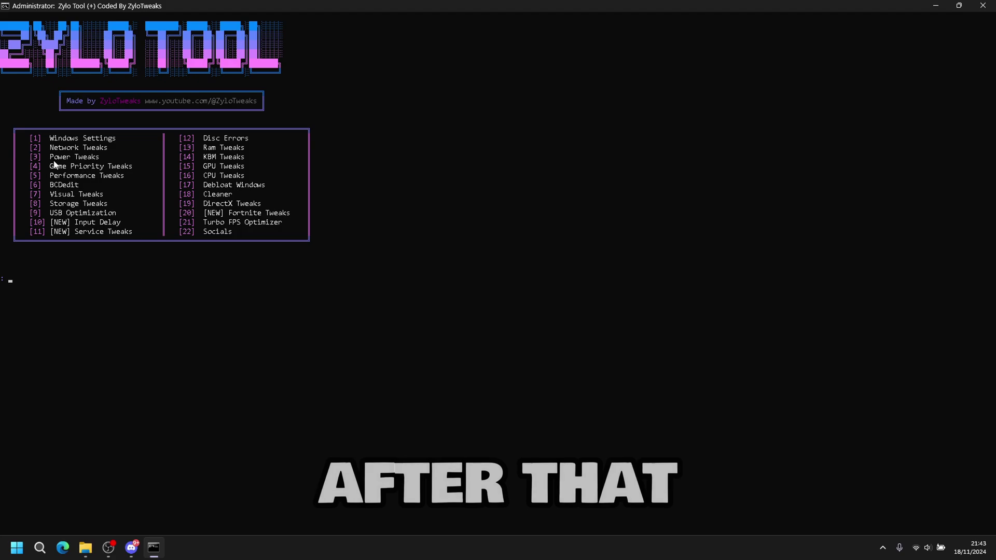
# - In Priority tweaks (4), run the Application Priority Tweak and the Priority Tweaks option
pyautogui.write('4')
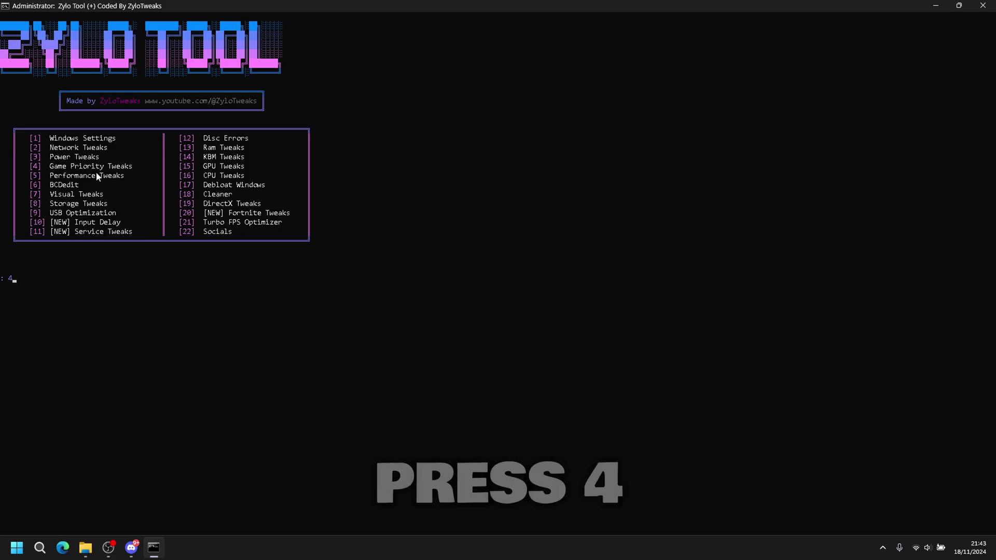
pyautogui.press('Return')
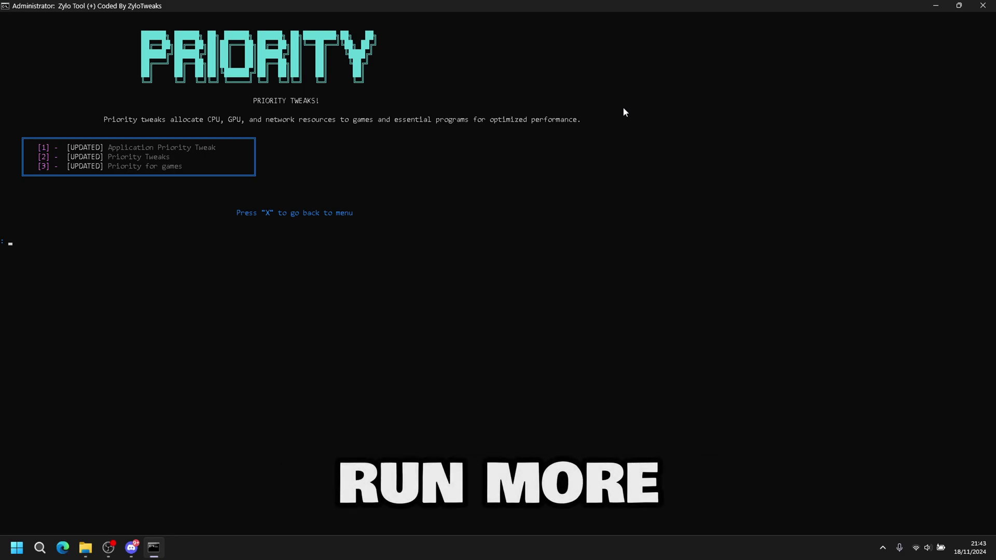
pyautogui.write('1')
pyautogui.press('Return')
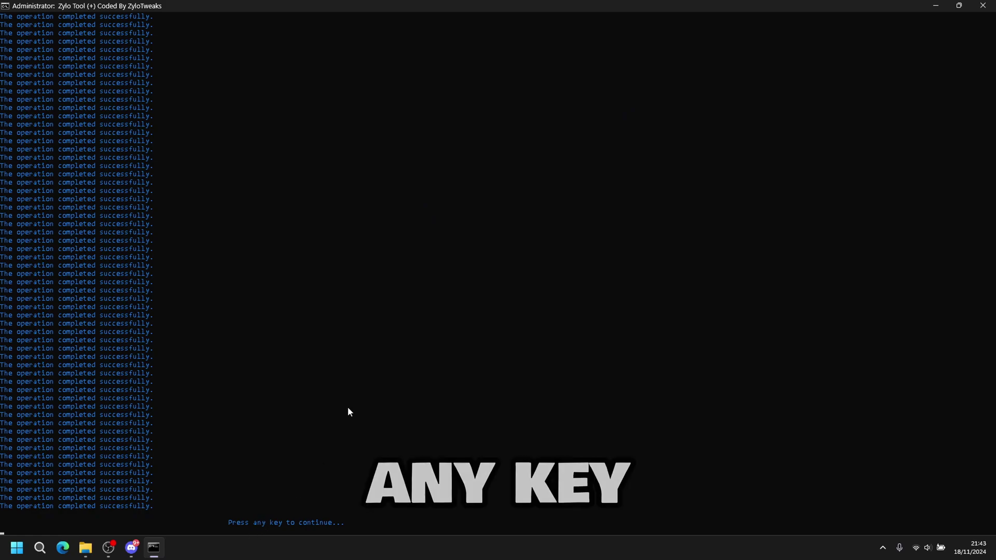
pyautogui.press('Return')
pyautogui.write('2')
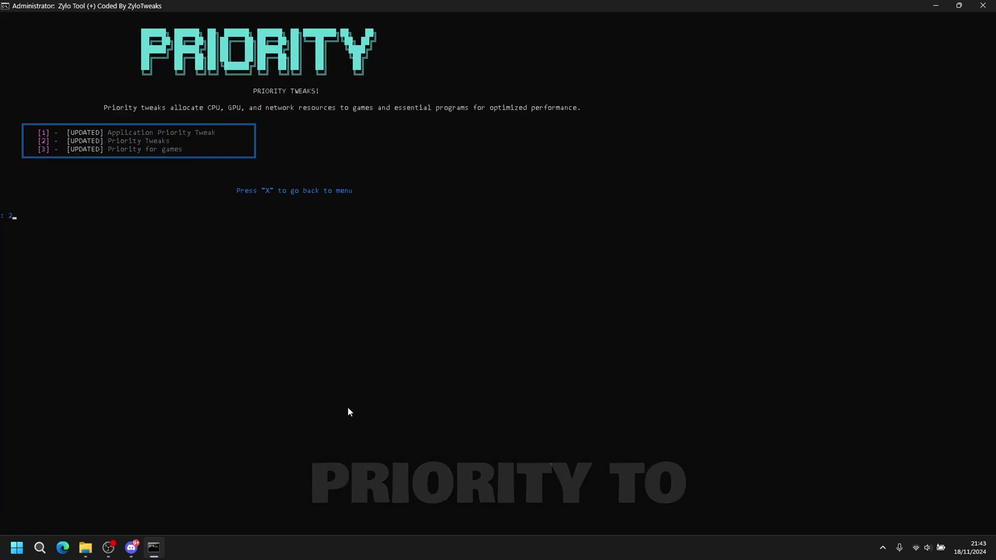
pyautogui.press('Return')
pyautogui.press('Return')
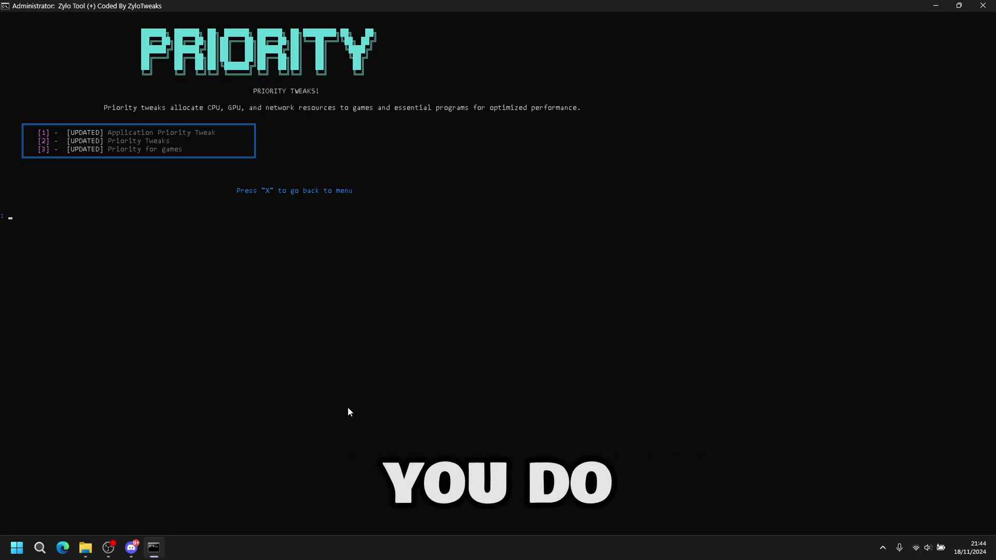
# - Run the Fortnite game-priority tweaks from the game options, then back out to the main menu
pyautogui.write('3')
pyautogui.press('Return')
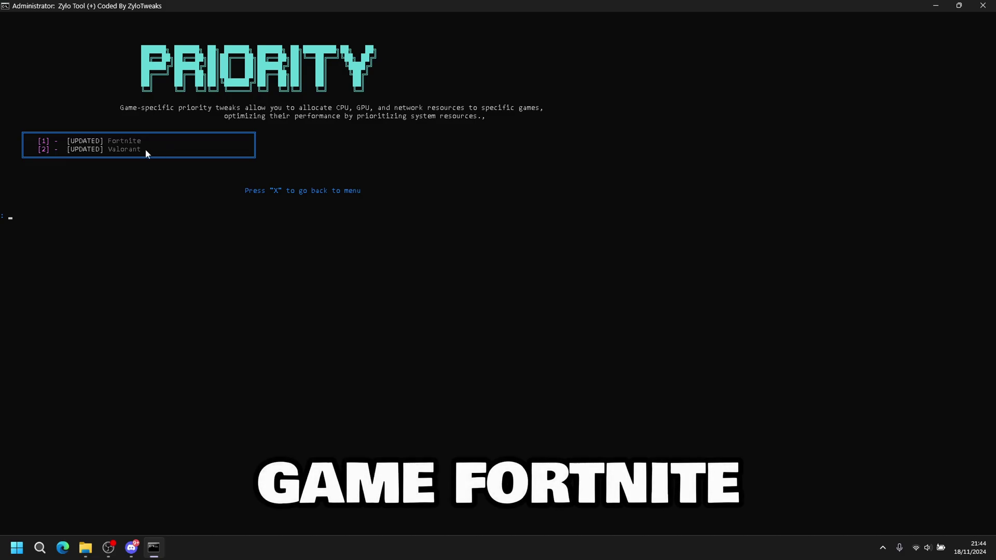
pyautogui.write('1')
pyautogui.press('Return')
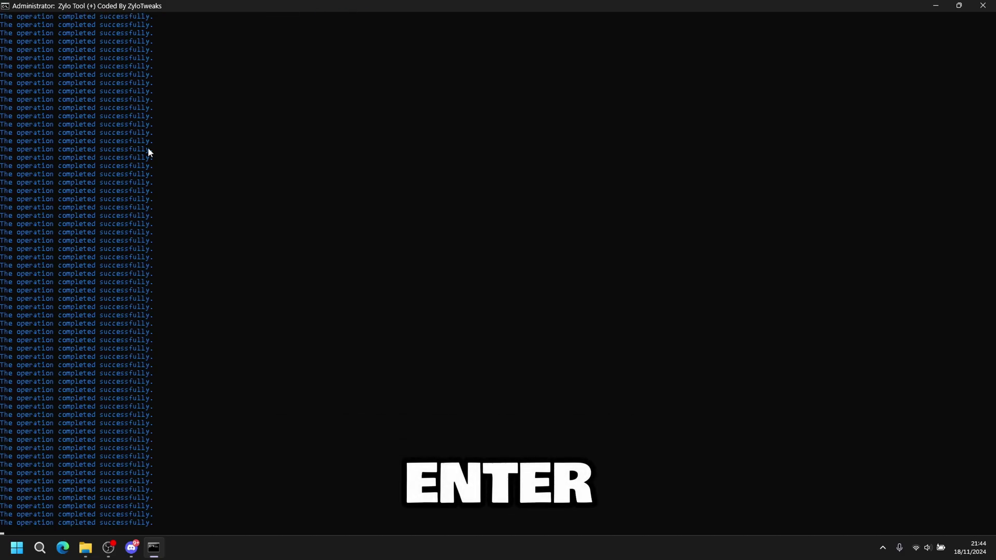
pyautogui.press('Return')
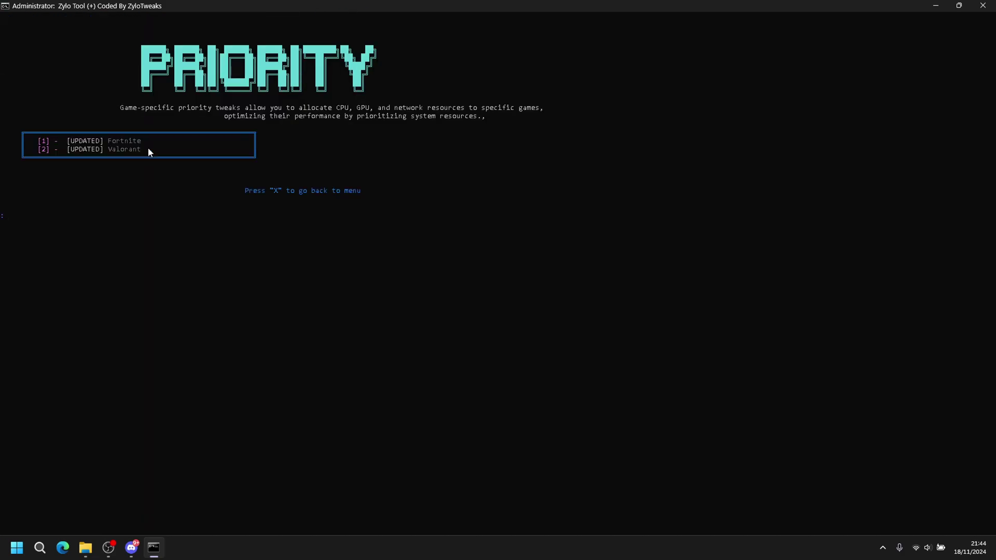
pyautogui.write('x')
pyautogui.press('Return')
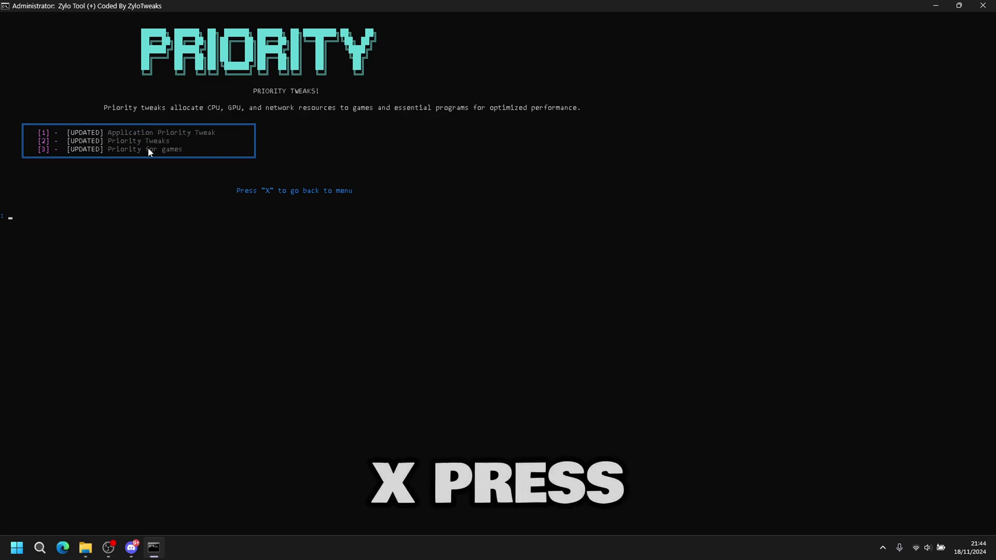
pyautogui.write('x')
pyautogui.press('Return')
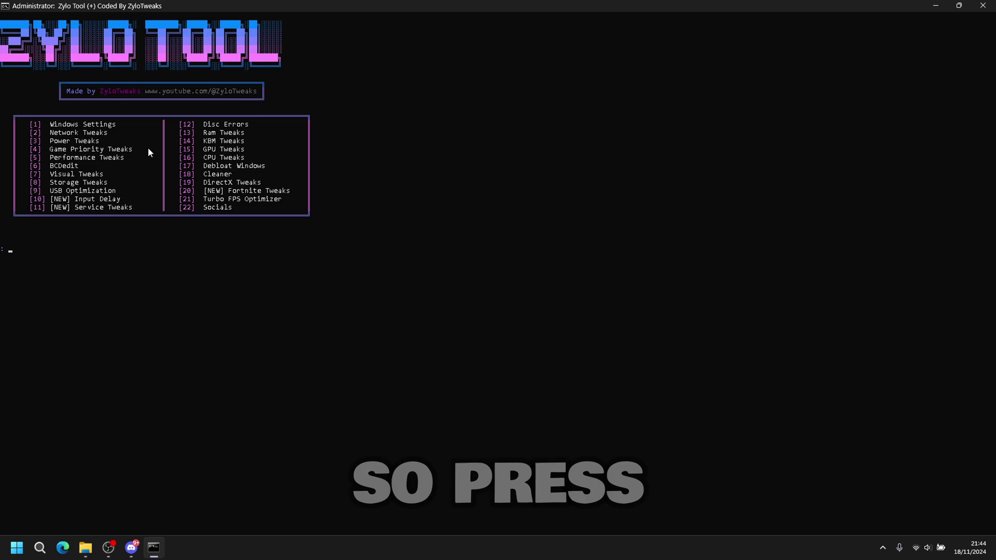
# - In Performance tweaks (5), run IO Tweaks + Boost and the Latency Cap Tweaks
pyautogui.write('5')
pyautogui.press('Return')
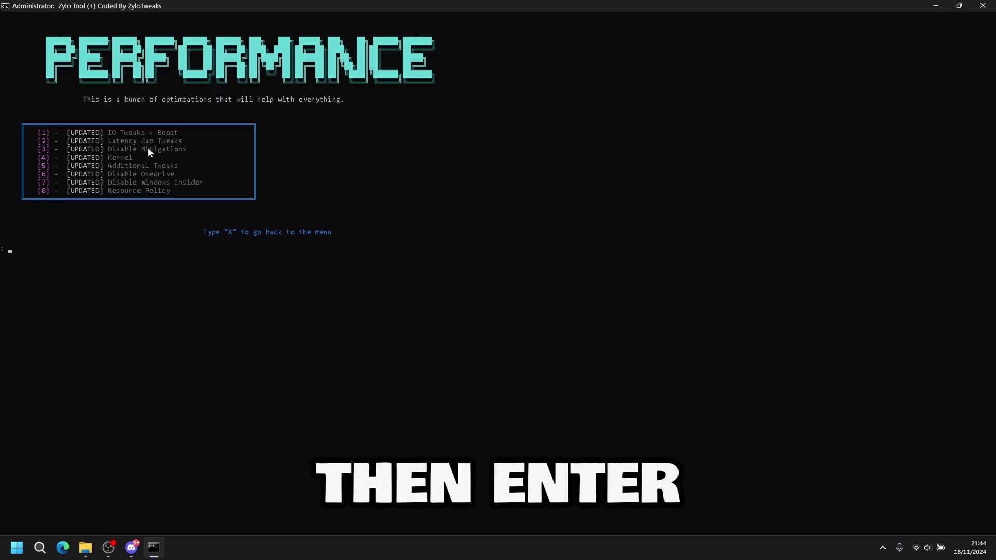
pyautogui.write('1')
pyautogui.press('Return')
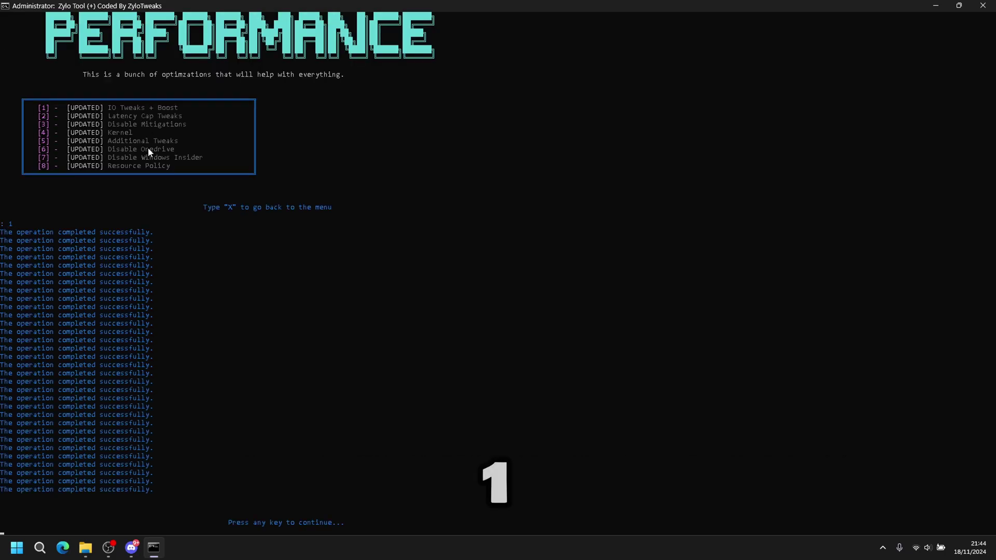
pyautogui.press('Return')
pyautogui.write('2')
pyautogui.press('Return')
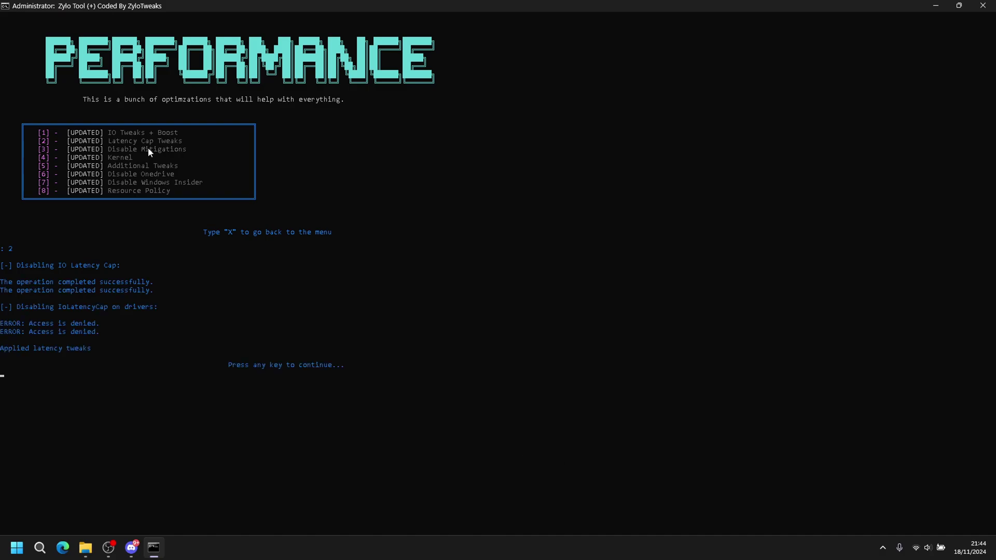
pyautogui.press('Return')
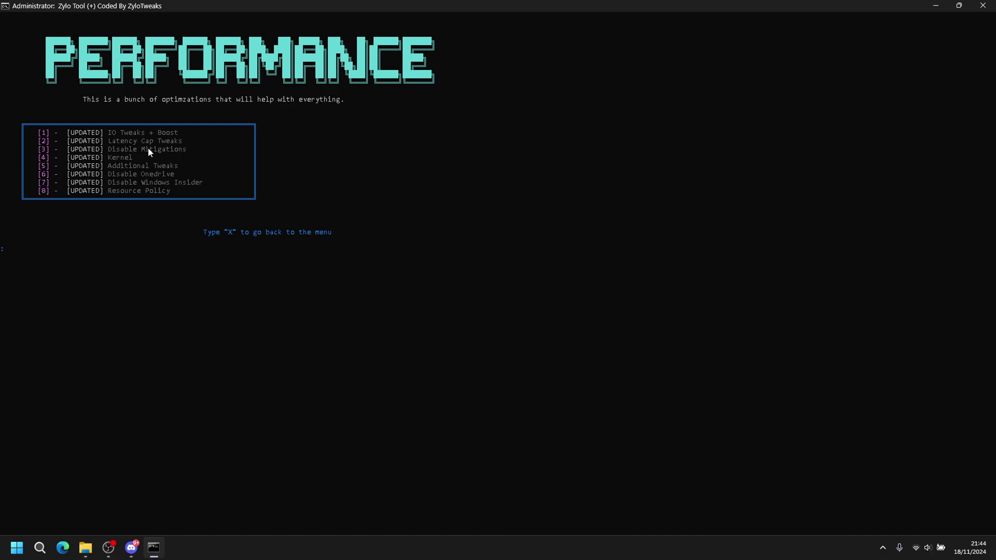
# - Run Disable Mitigations, Kernel tweaks and Additional Tweaks, dismissing the OneDrive setup not-found error
pyautogui.write('3')
pyautogui.press('Return')
pyautogui.press('Return')
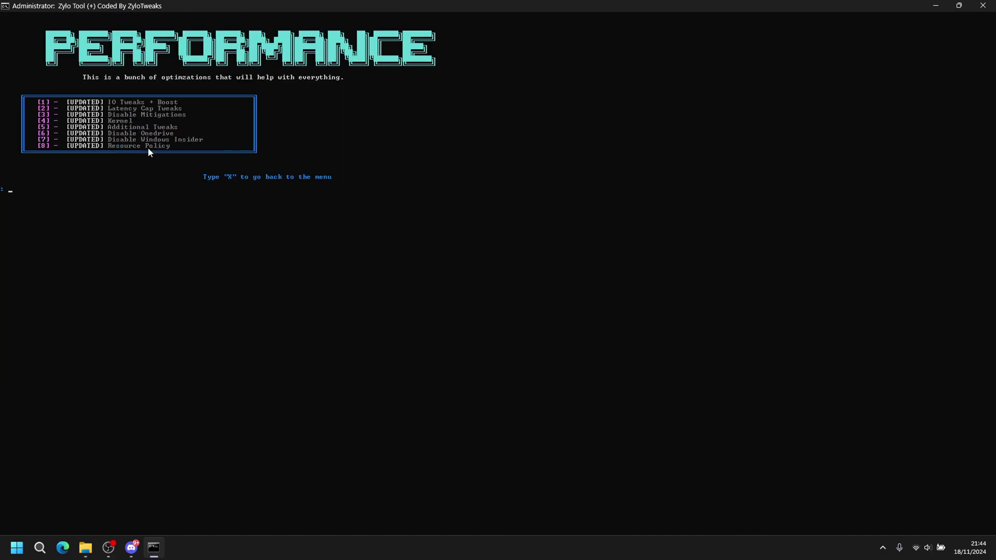
pyautogui.write('4')
pyautogui.press('Return')
pyautogui.press('Return')
pyautogui.write('5')
pyautogui.press('Return')
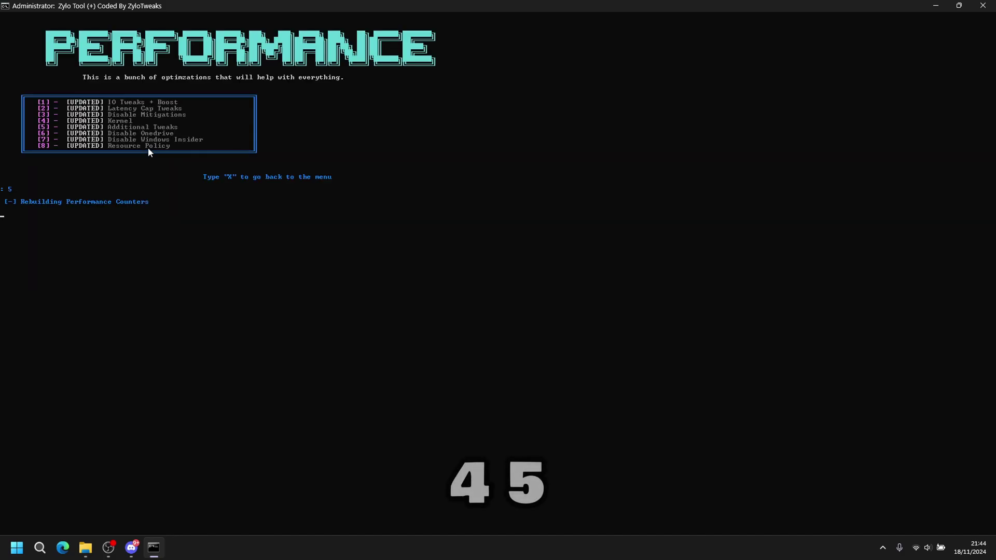
pyautogui.press('Return')
pyautogui.write('6')
pyautogui.press('Return')
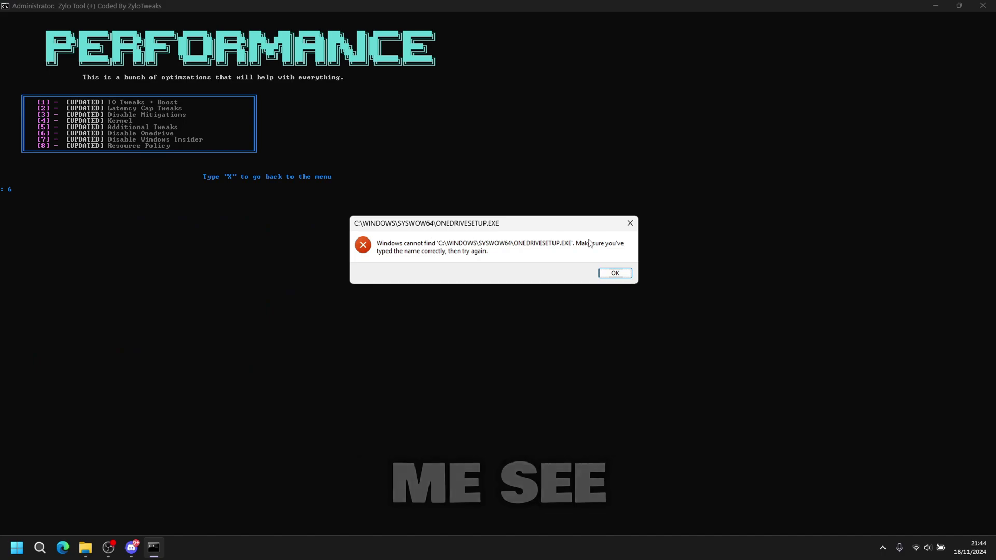
pyautogui.click(616, 272)
pyautogui.press('Return')
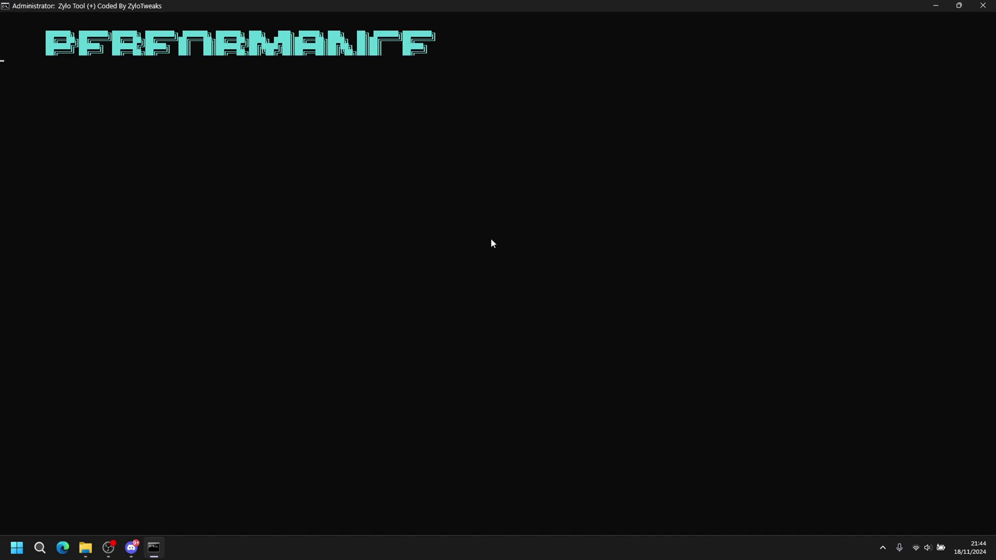
# - Run Disable Windows Insider (7) and Resource Policy (8), then exit the Performance menu
pyautogui.write('7')
pyautogui.press('Return')
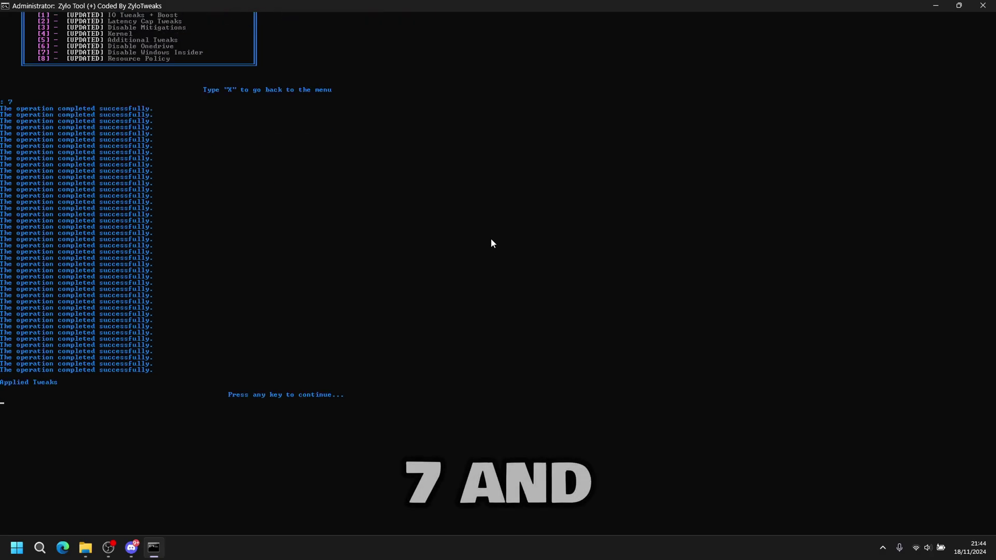
pyautogui.press('Return')
pyautogui.write('8')
pyautogui.press('Return')
pyautogui.press('Return')
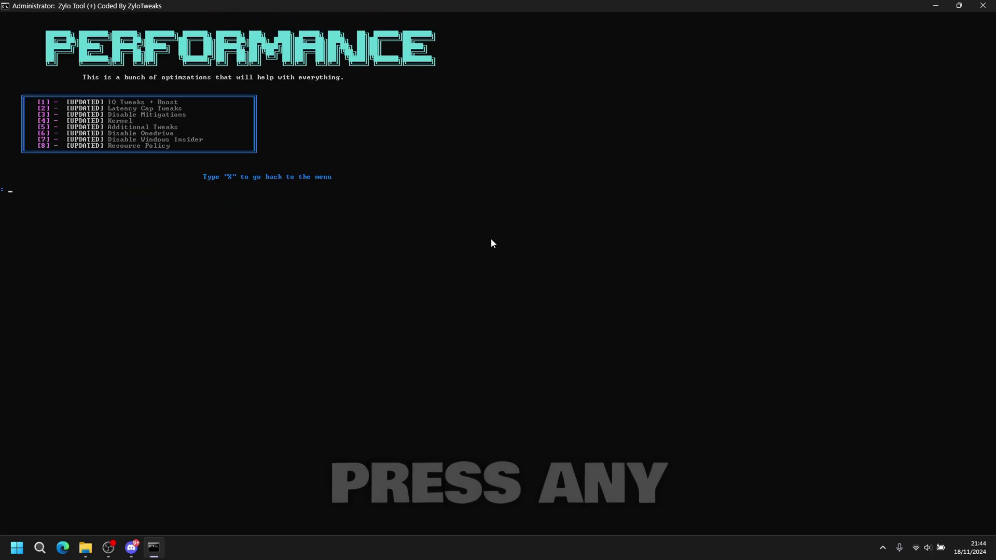
pyautogui.write('X')
pyautogui.press('Return')
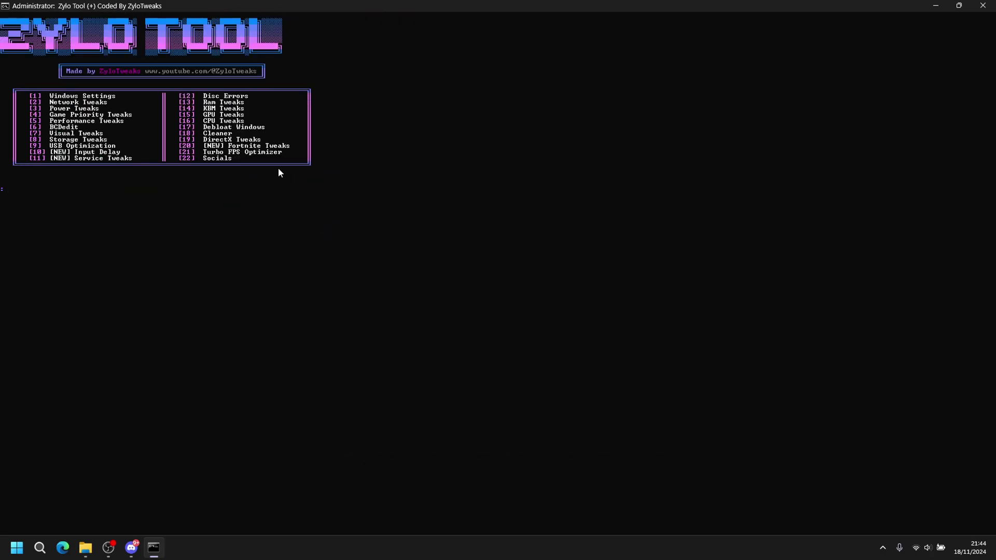
# - Run the BCDedit tweaks (option 6) from the main menu
pyautogui.keyDown('ctrl'); pyautogui.scroll(3, 151, 173); pyautogui.keyUp('ctrl')
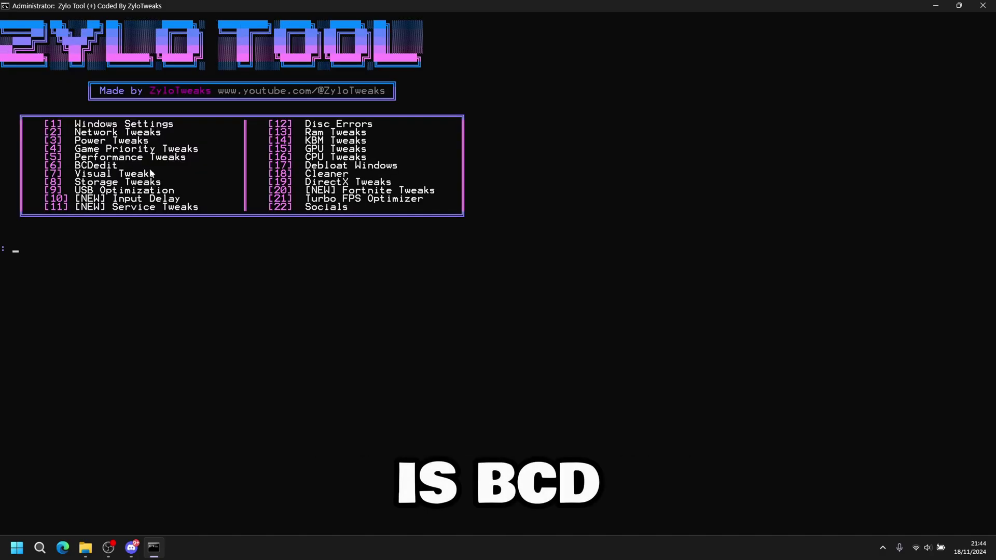
pyautogui.write('6')
pyautogui.press('Return')
pyautogui.press('Return')
pyautogui.keyDown('ctrl'); pyautogui.scroll(-3, 146, 166); pyautogui.keyUp('ctrl')
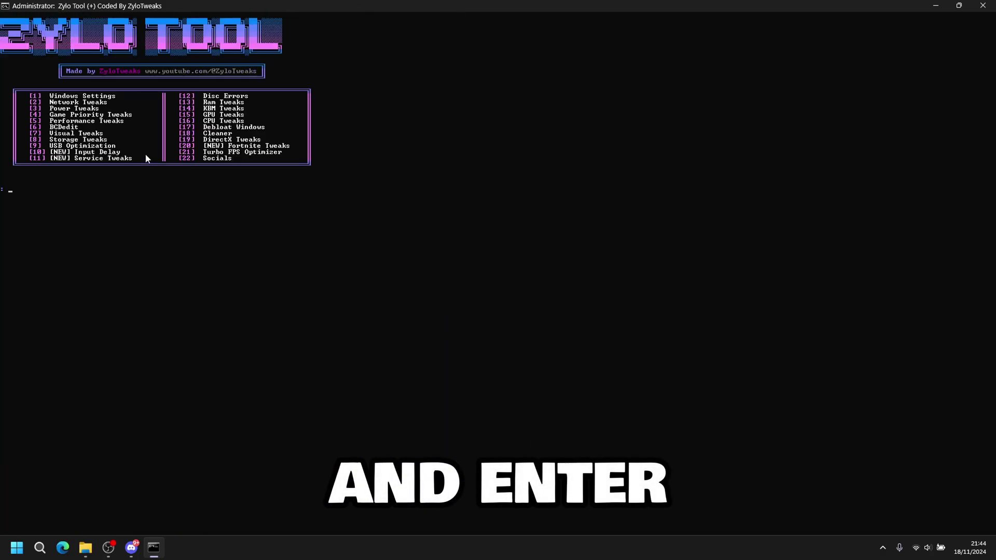
pyautogui.keyDown('ctrl'); pyautogui.scroll(2, 145, 165); pyautogui.keyUp('ctrl')
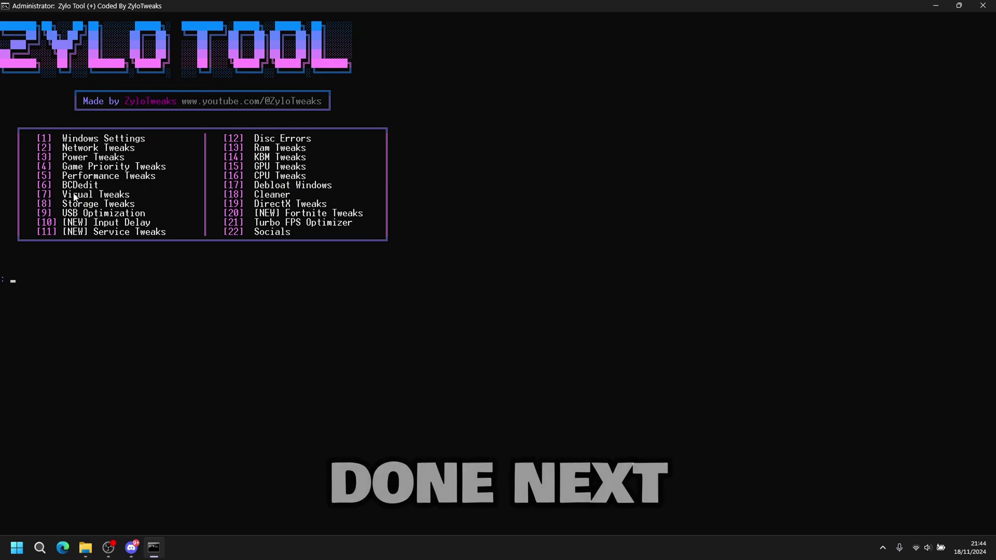
# - In Visual tweaks (7), run the Animation + Visual Tweaks
pyautogui.write('7')
pyautogui.press('Return')
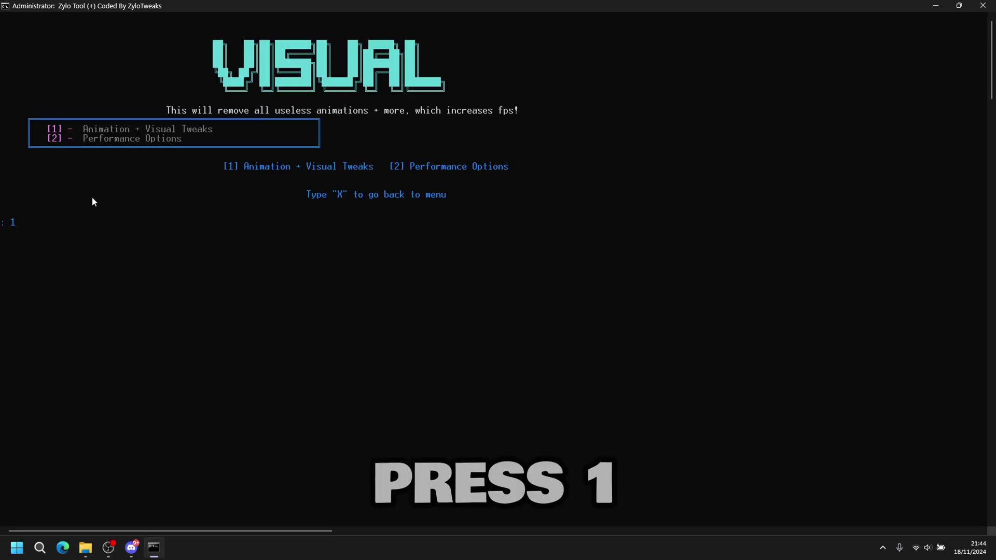
pyautogui.write('1')
pyautogui.press('Return')
# - Set Windows visual effects to Adjust for best performance and apply the change
pyautogui.press('Return')
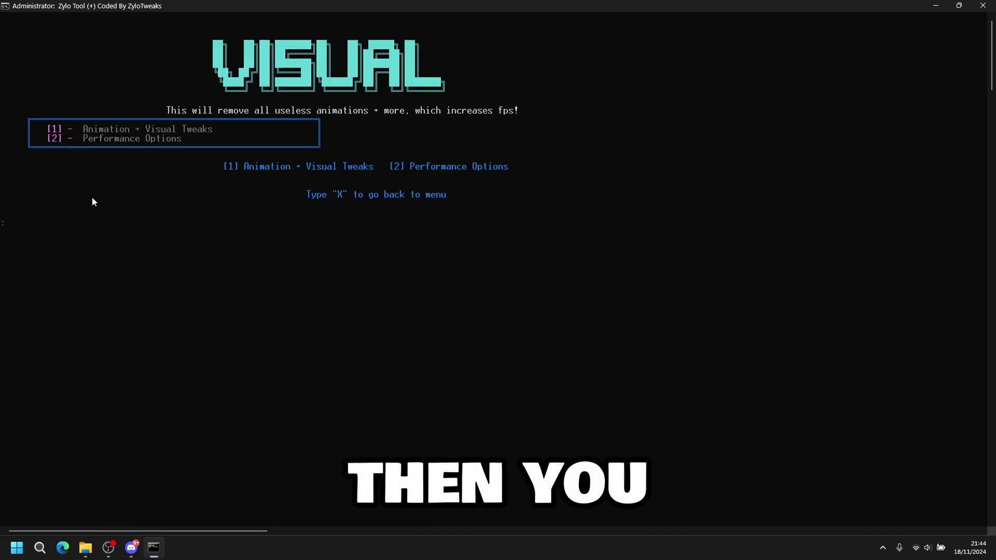
pyautogui.write('2')
pyautogui.press('Return')
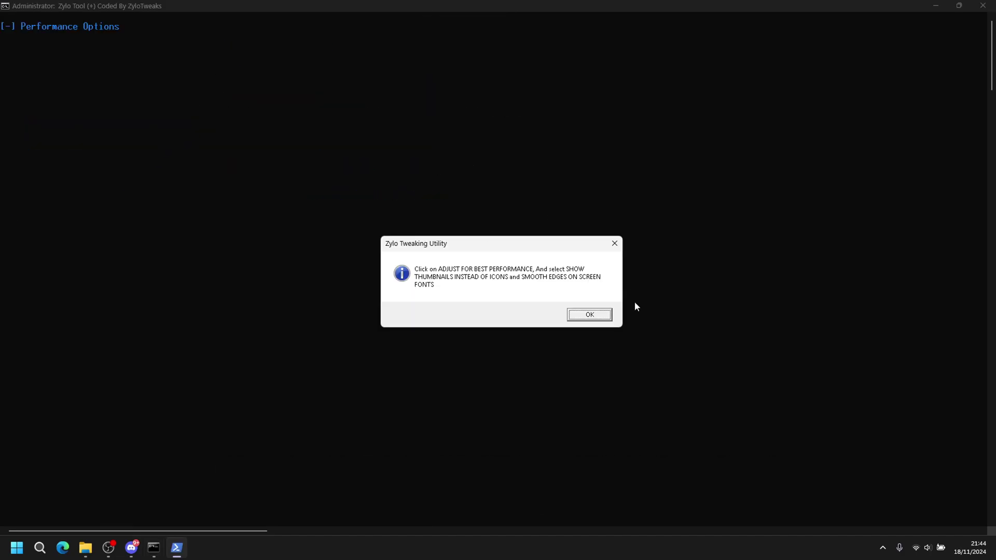
pyautogui.click(601, 315)
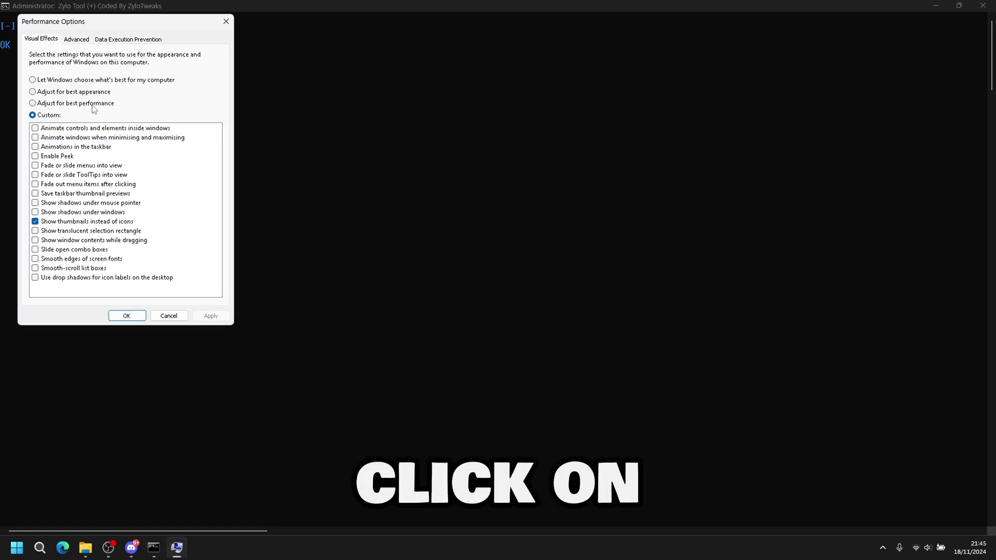
pyautogui.click(92, 103)
pyautogui.click(211, 315)
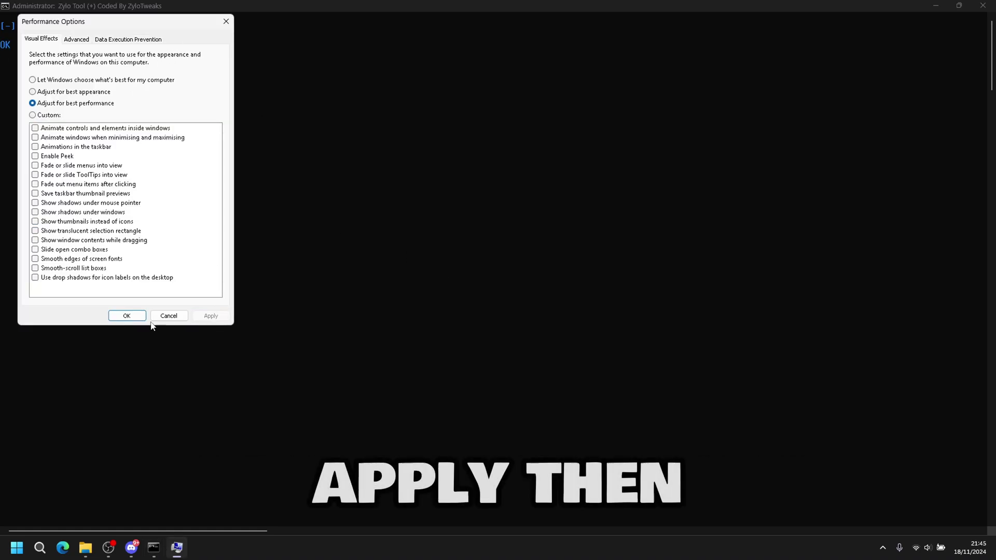
pyautogui.click(127, 315)
pyautogui.press('Return')
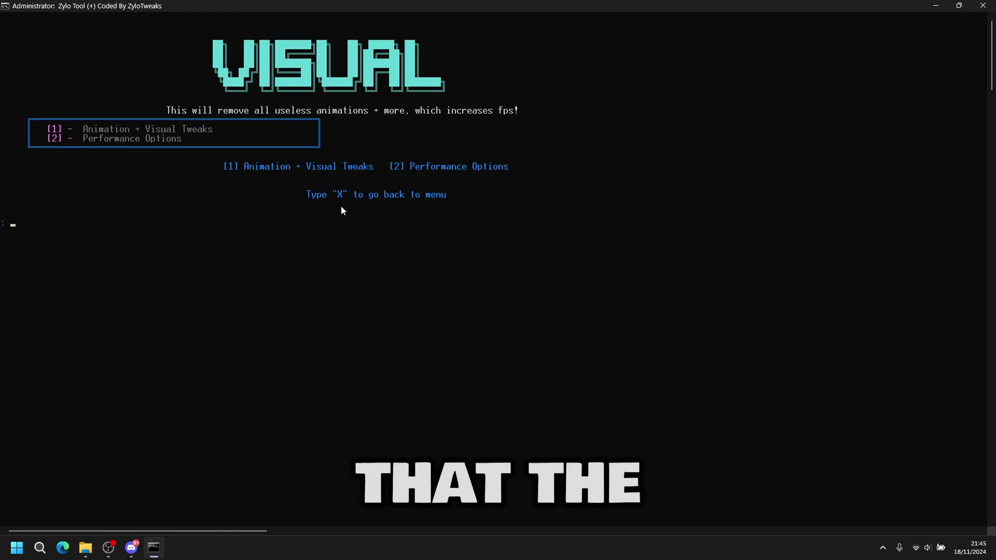
# - Reopen the performance settings with option 2, close them unchanged, and return to the main menu
pyautogui.write('2')
pyautogui.press('Return')
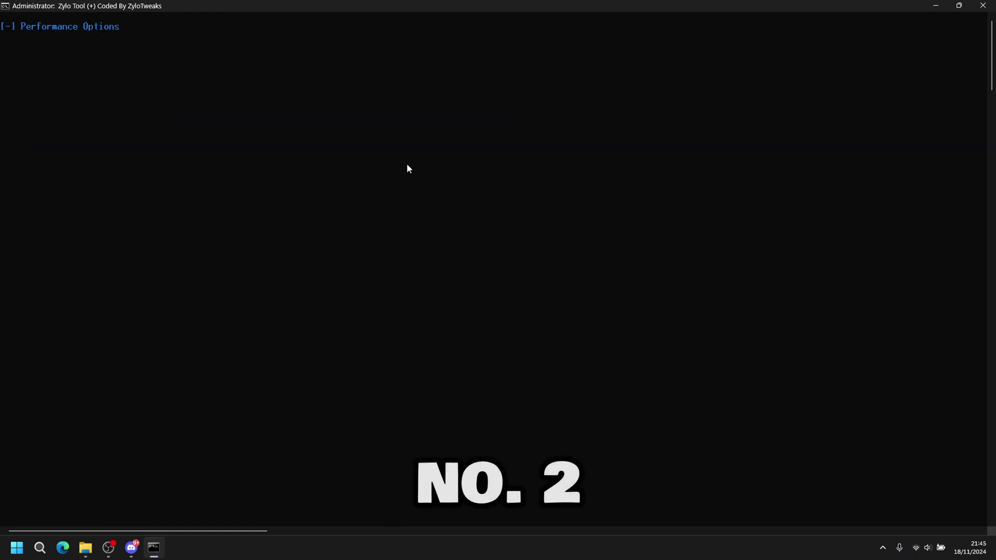
pyautogui.press('Return')
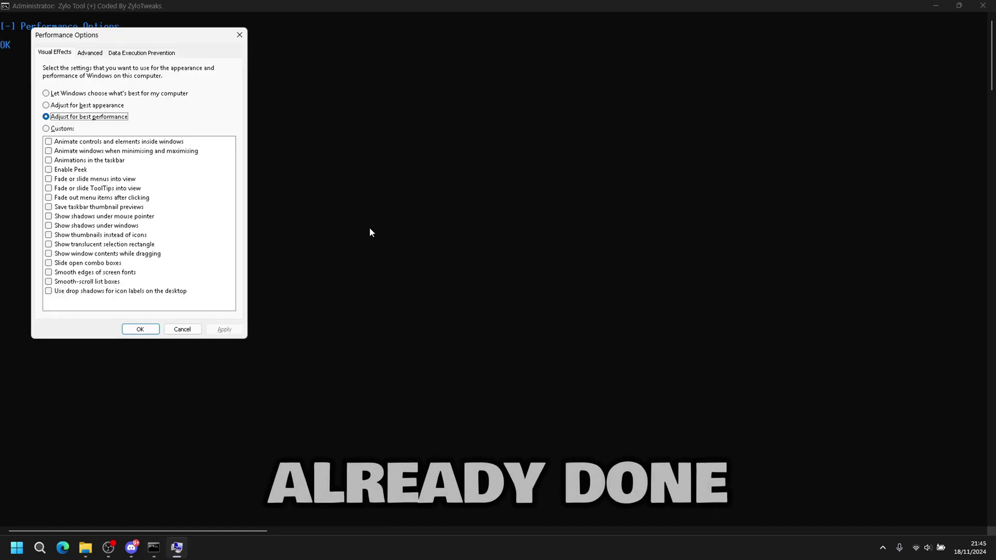
pyautogui.click(140, 329)
pyautogui.press('Return')
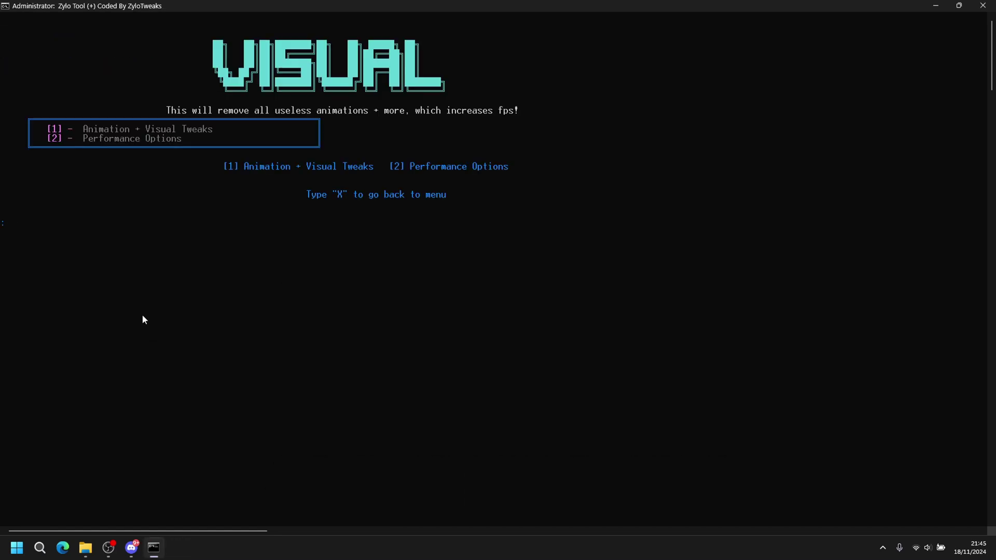
pyautogui.write('x')
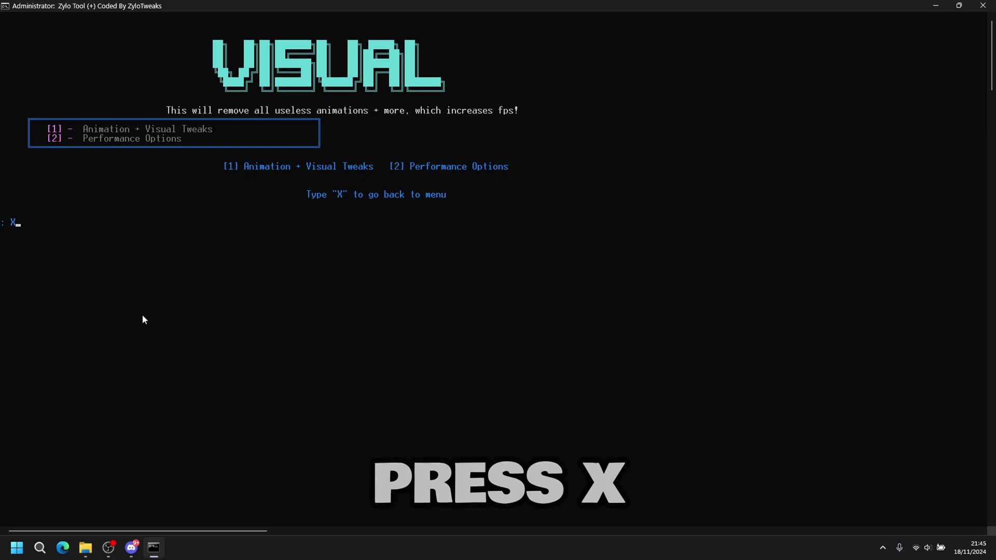
pyautogui.press('Return')
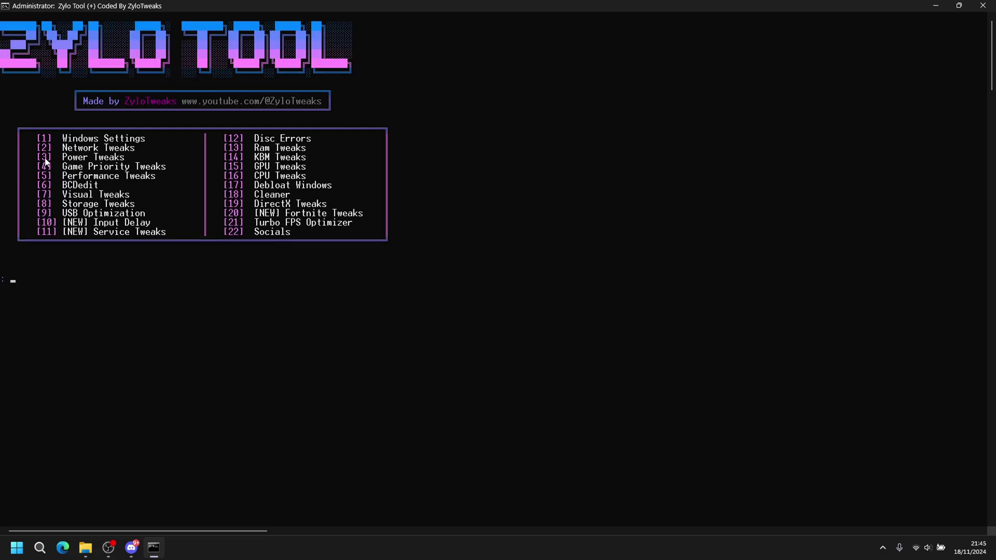
# - Apply the FSutil SSD tweaks to the boot drive from Storage tweaks (8)
pyautogui.write('8')
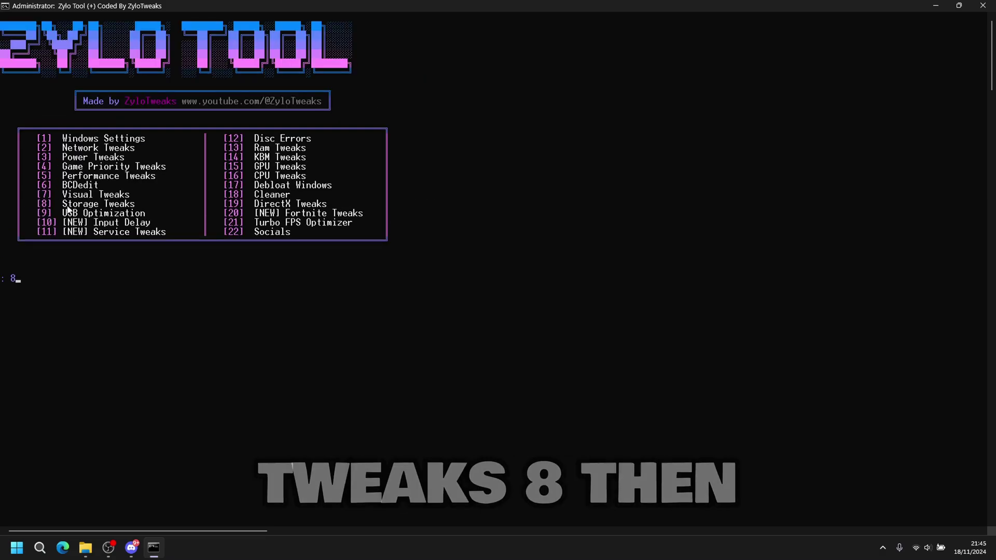
pyautogui.press('Return')
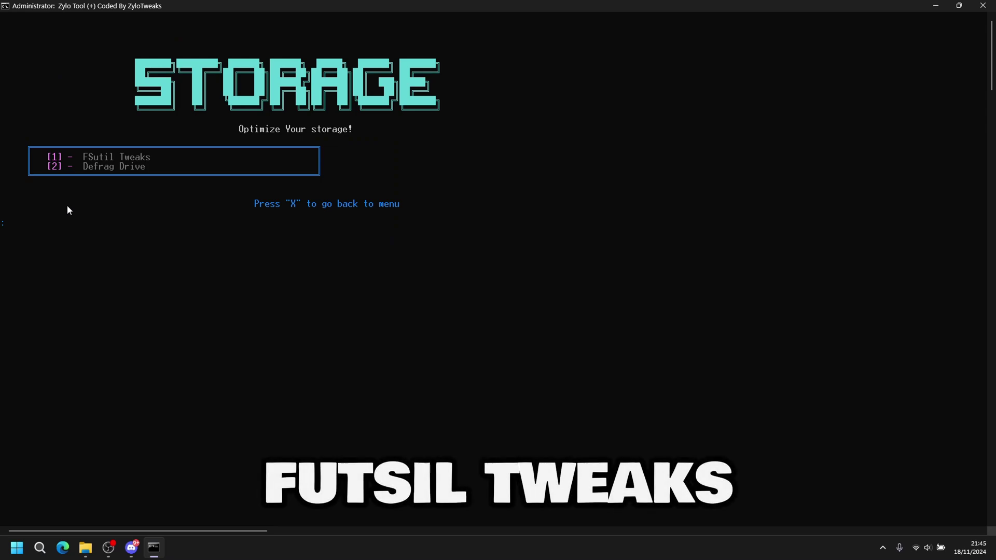
pyautogui.write('1')
pyautogui.press('Return')
pyautogui.write('1')
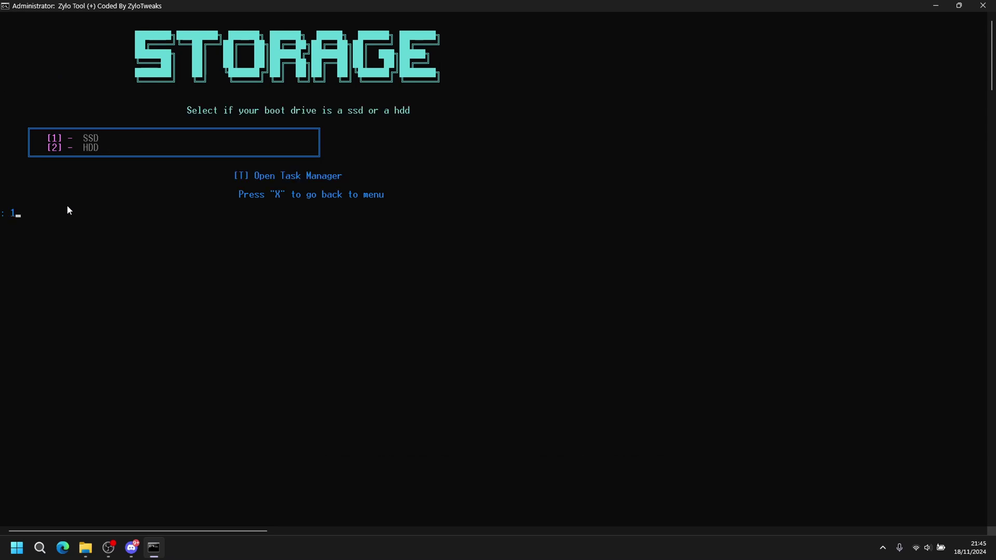
pyautogui.press('BackSpace')
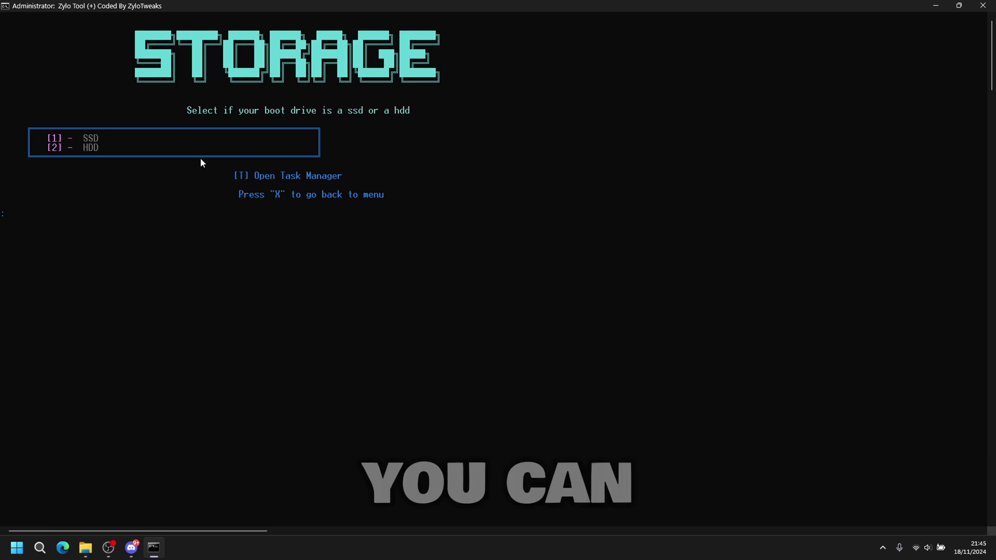
pyautogui.write('1')
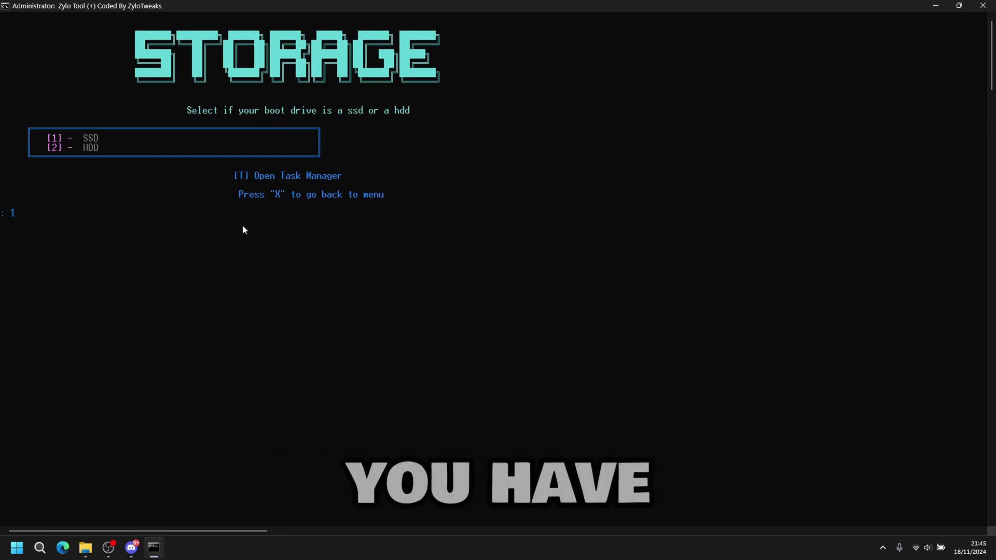
pyautogui.press('Return')
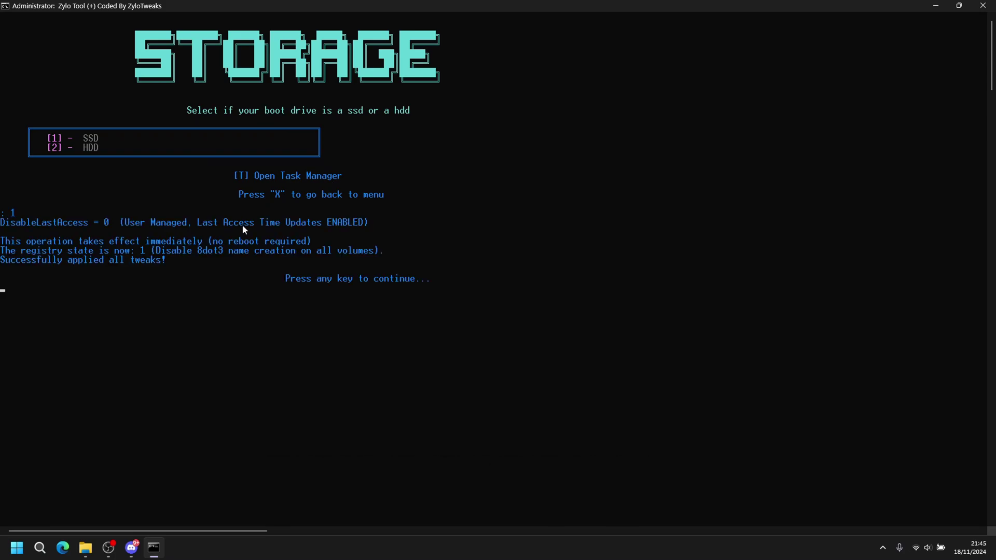
pyautogui.press('Return')
pyautogui.write('x')
pyautogui.press('Return')
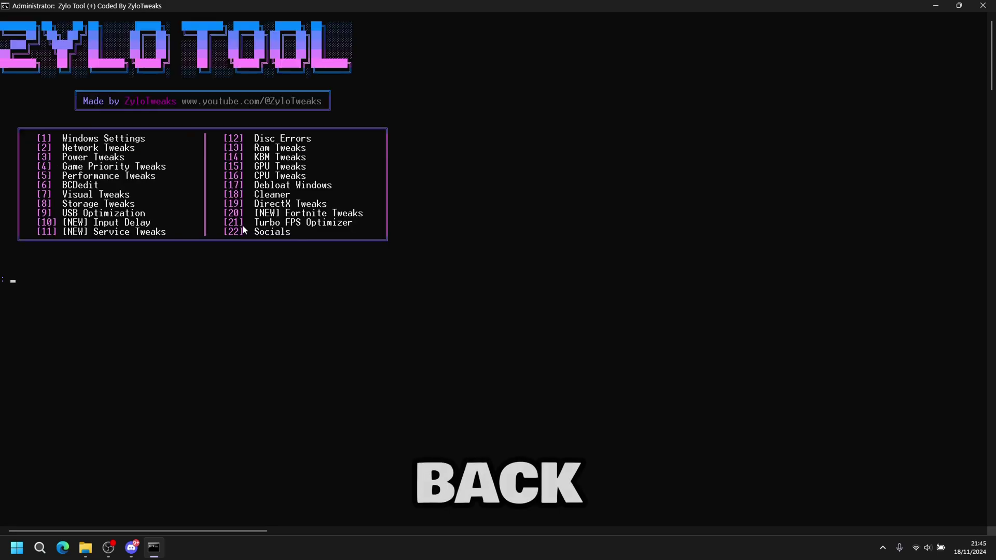
# - Run Defrag Drive (Storage option 2) to optimise drive C:, then return to the main menu
pyautogui.write('8')
pyautogui.press('Return')
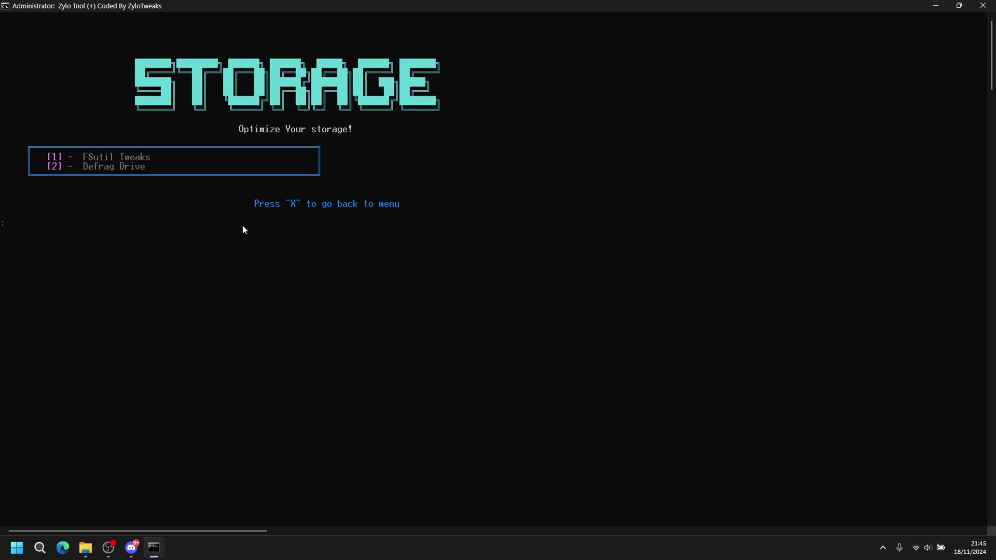
pyautogui.write('2')
pyautogui.press('Return')
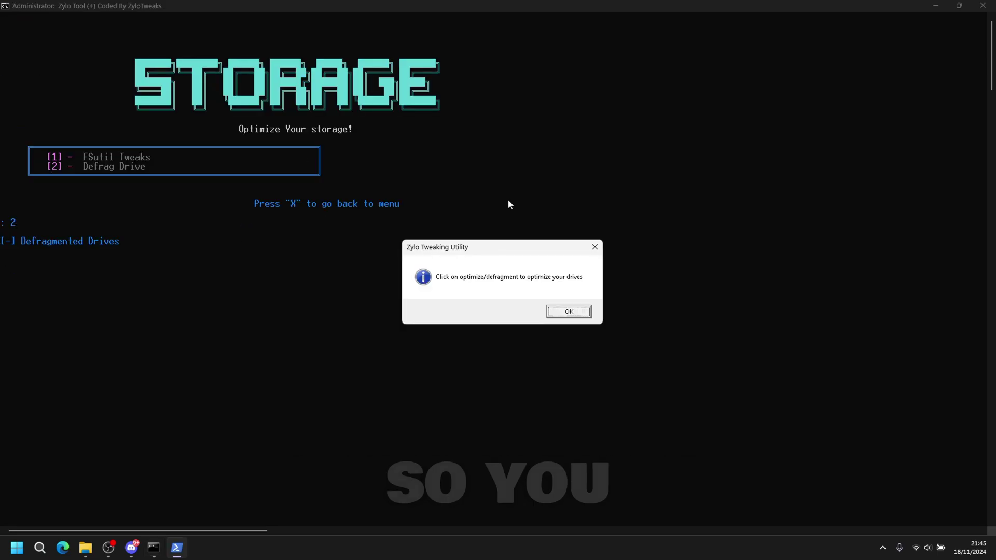
pyautogui.click(569, 311)
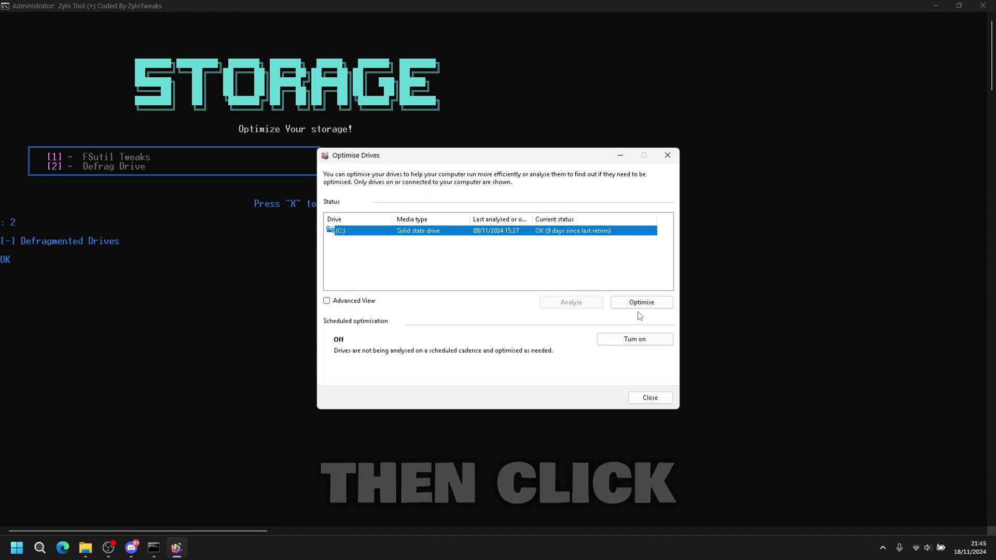
pyautogui.click(640, 303)
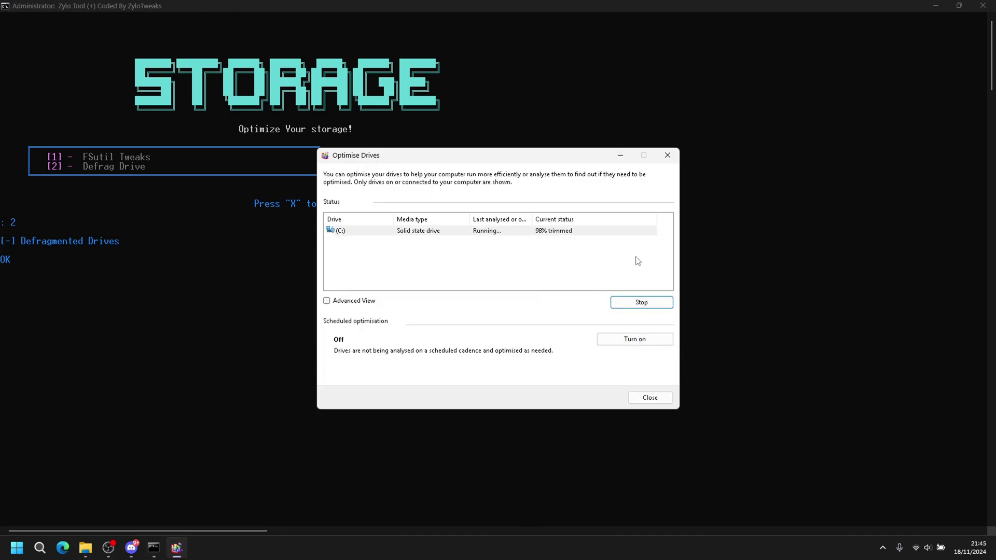
pyautogui.click(652, 398)
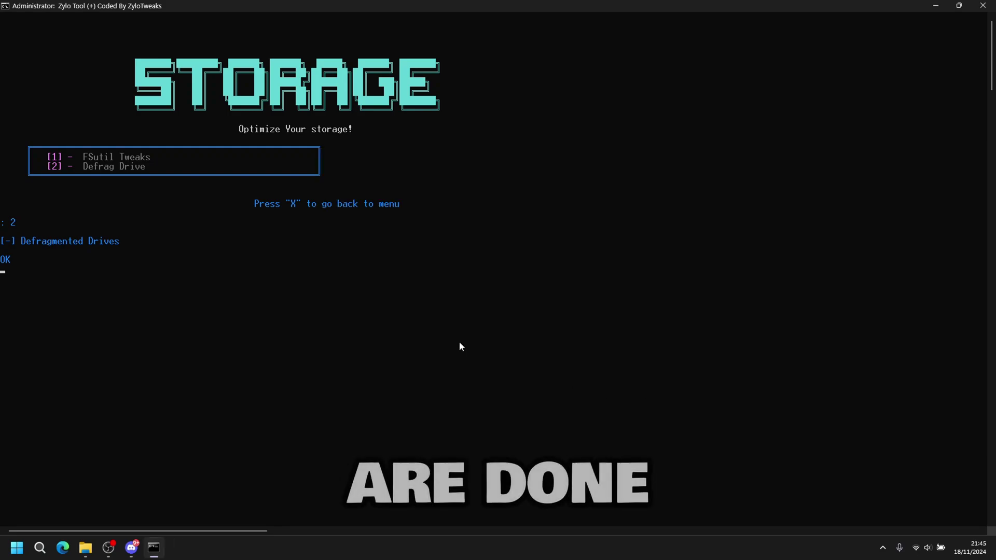
pyautogui.write('x')
pyautogui.press('Return')
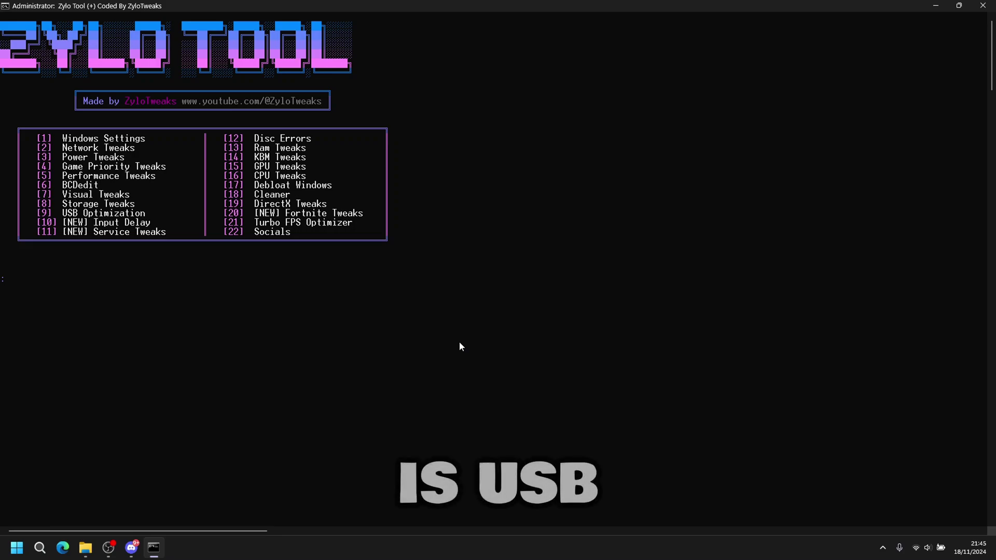
# - In USB Tweaks (9), run option 1 Usb Tweaks and option 2 disable USB power saving
pyautogui.write('9')
pyautogui.press('Return')
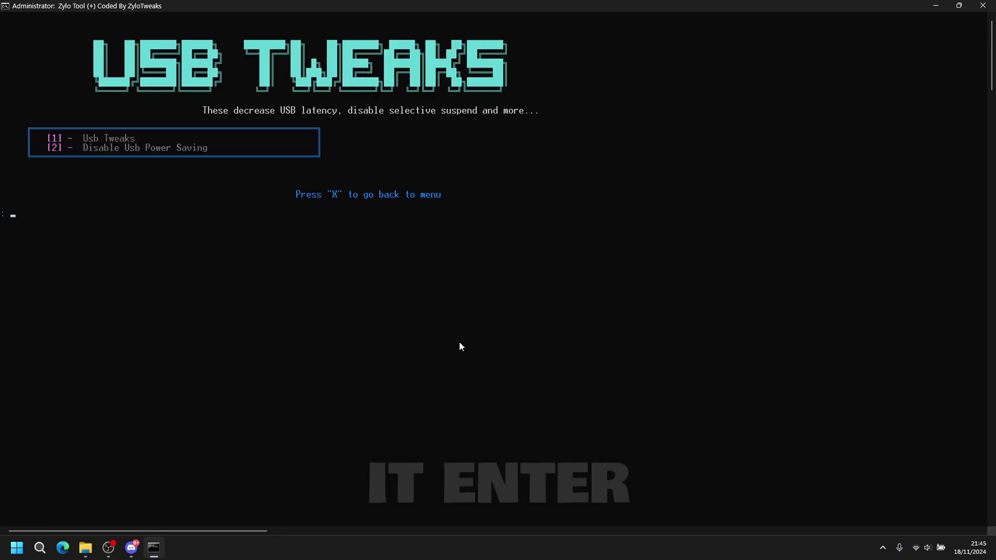
pyautogui.write('1')
pyautogui.press('Return')
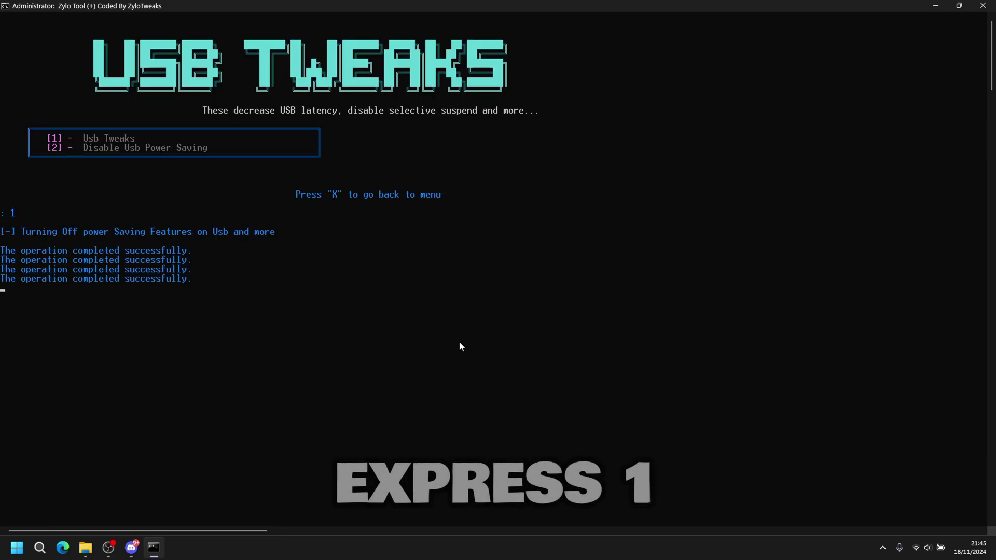
pyautogui.press('Return')
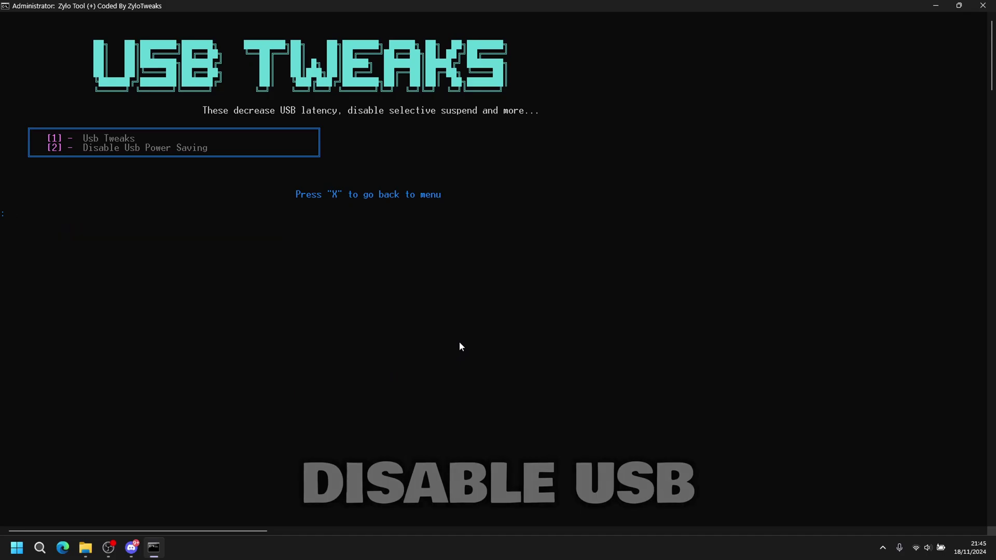
pyautogui.write('2')
pyautogui.press('Return')
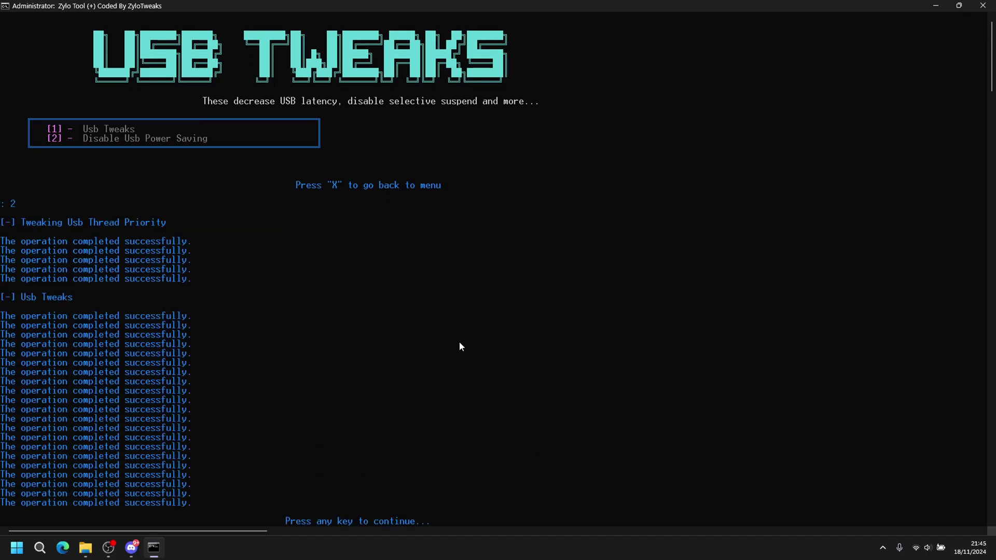
pyautogui.press('Return')
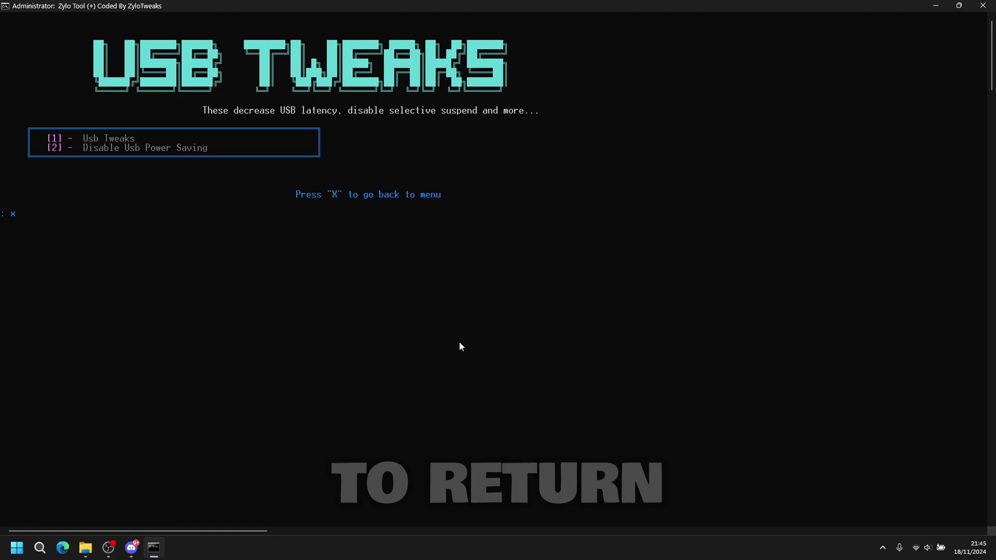
pyautogui.press('Return')
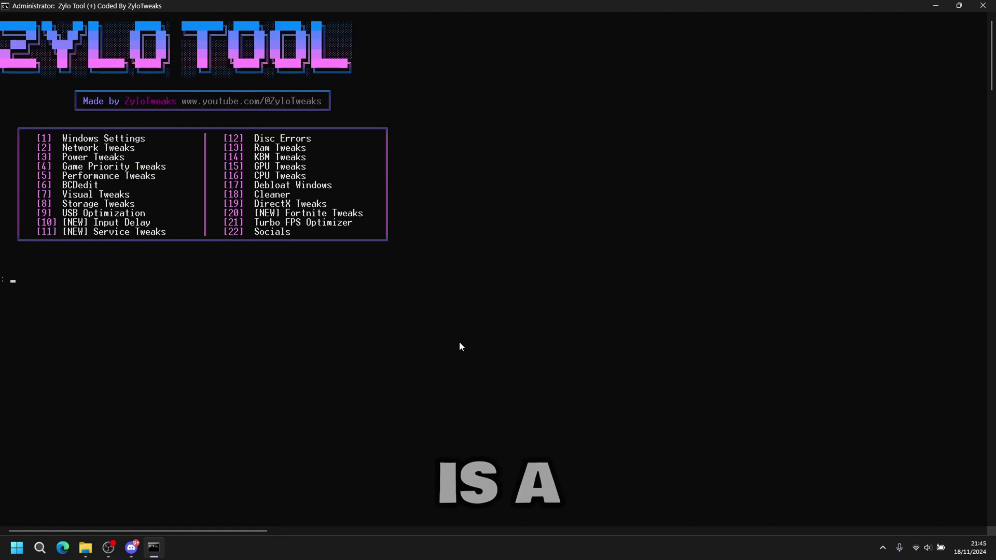
pyautogui.write('10')
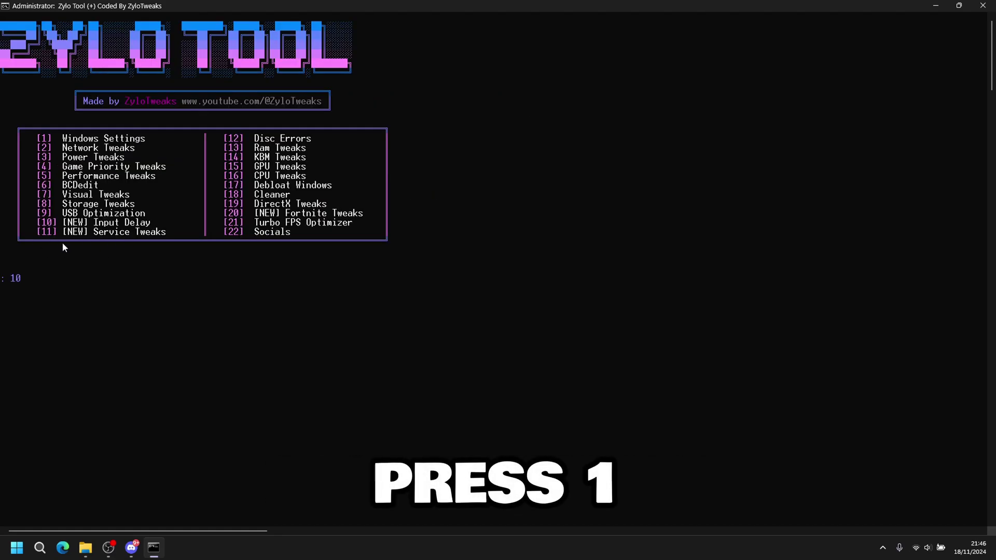
pyautogui.press('Return')
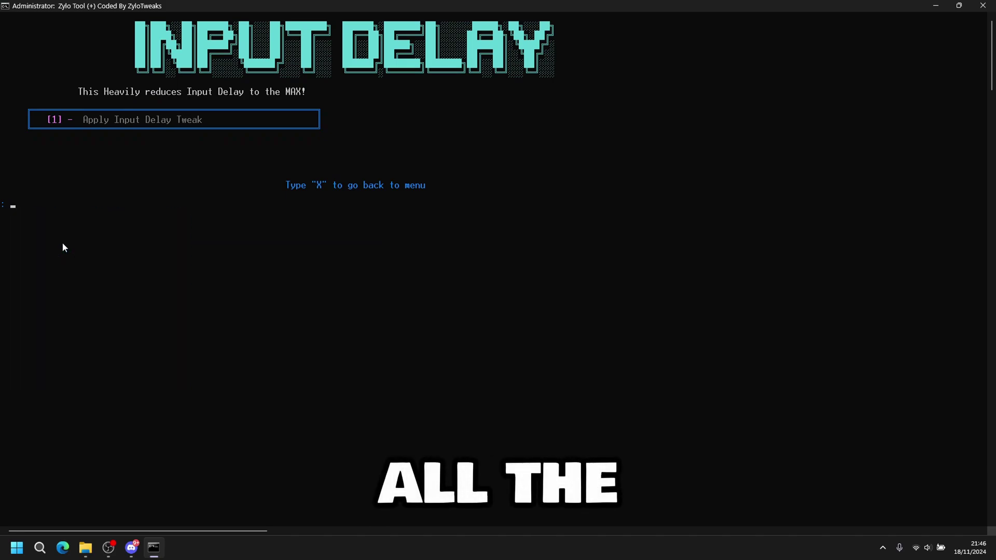
pyautogui.write('x')
pyautogui.press('Return')
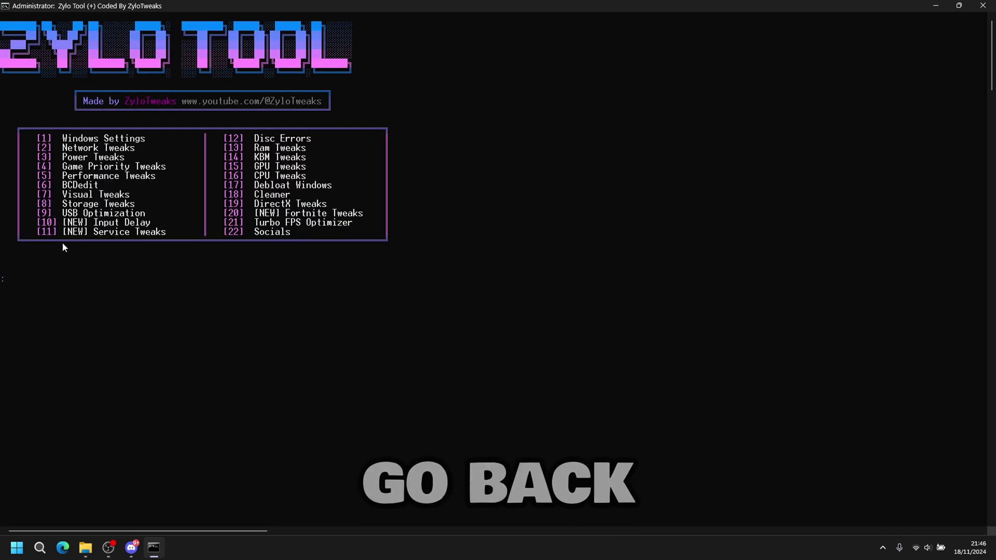
pyautogui.write('11')
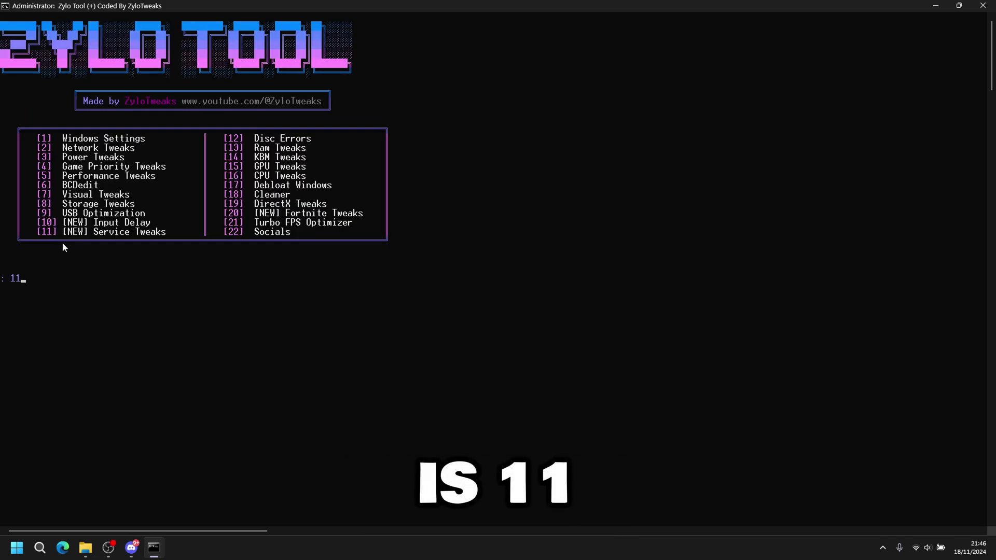
# - Run the Input Service Tweak (option 1) until 'Successfully Applied Service Tweaks', then exit with X
pyautogui.press('Return')
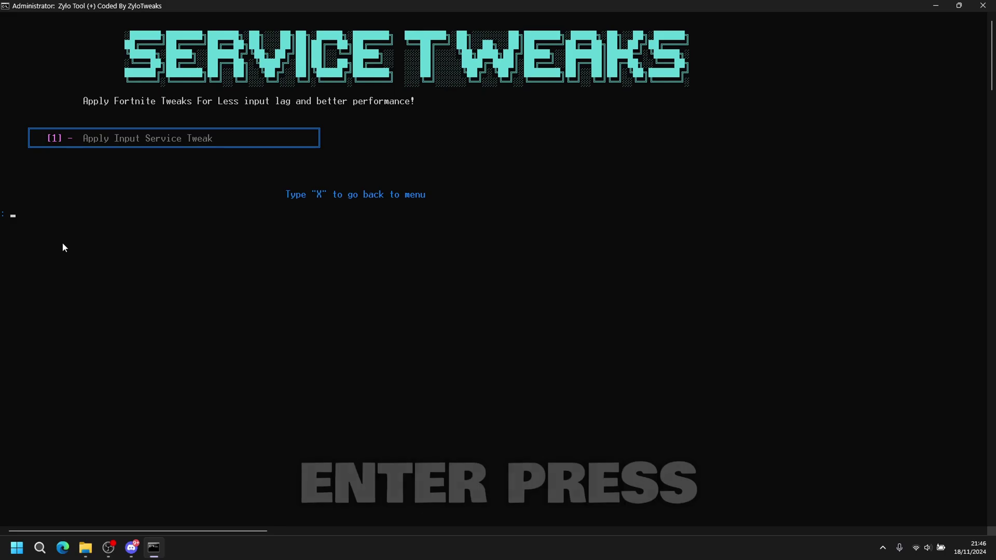
pyautogui.write('1')
pyautogui.press('Return')
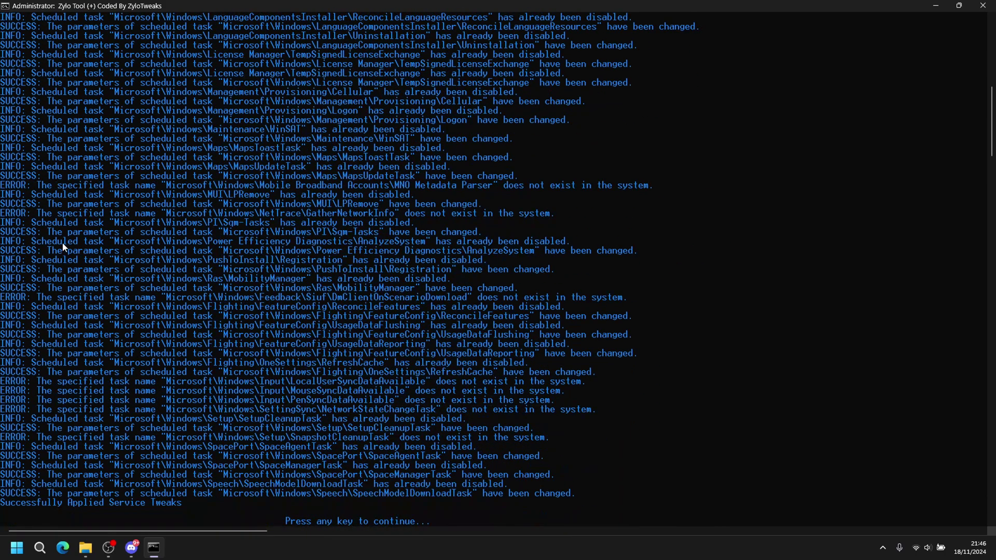
pyautogui.press('Return')
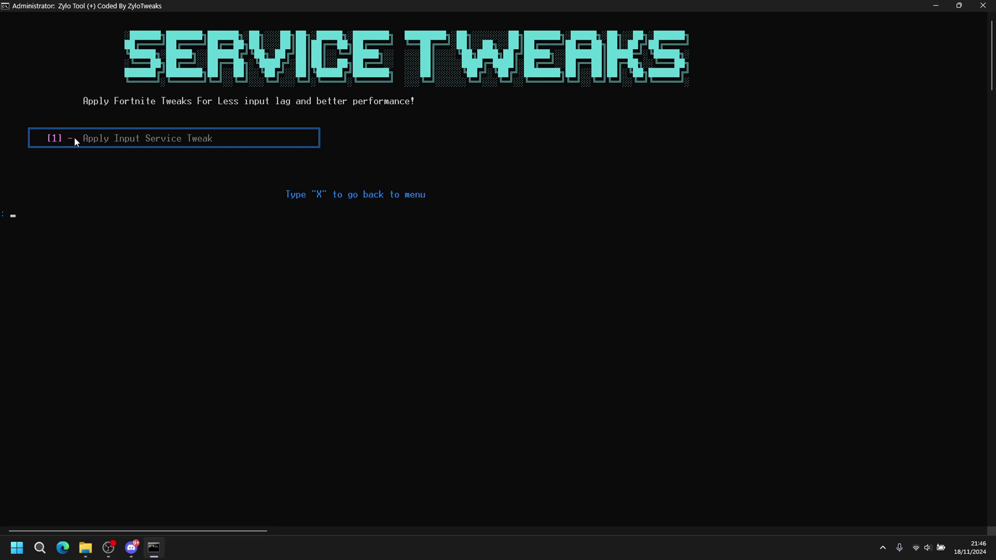
pyautogui.write('x')
pyautogui.press('Return')
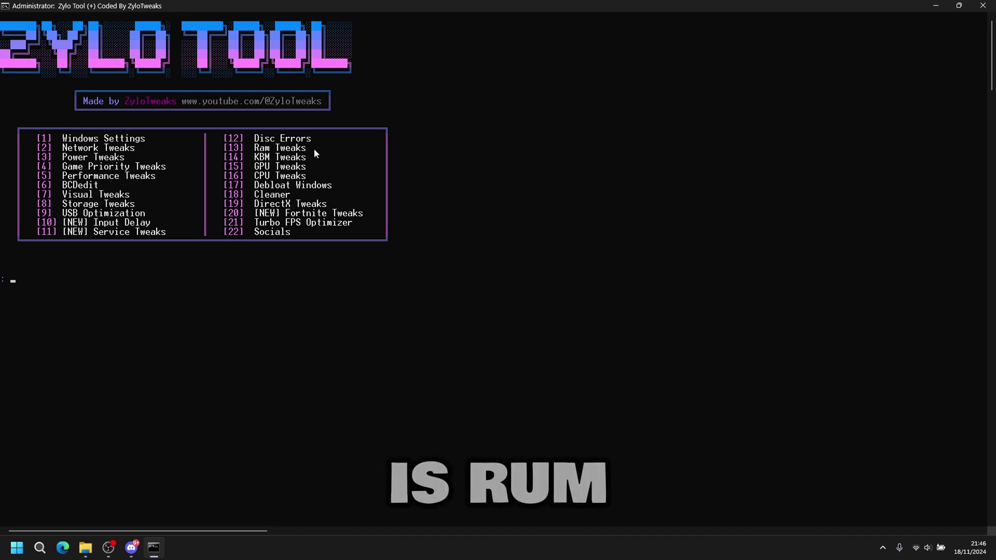
# - Apply the RAM tweaks: the SvcHost split setting for 8GB RAM and More Ram Tweaks
pyautogui.press('Return')
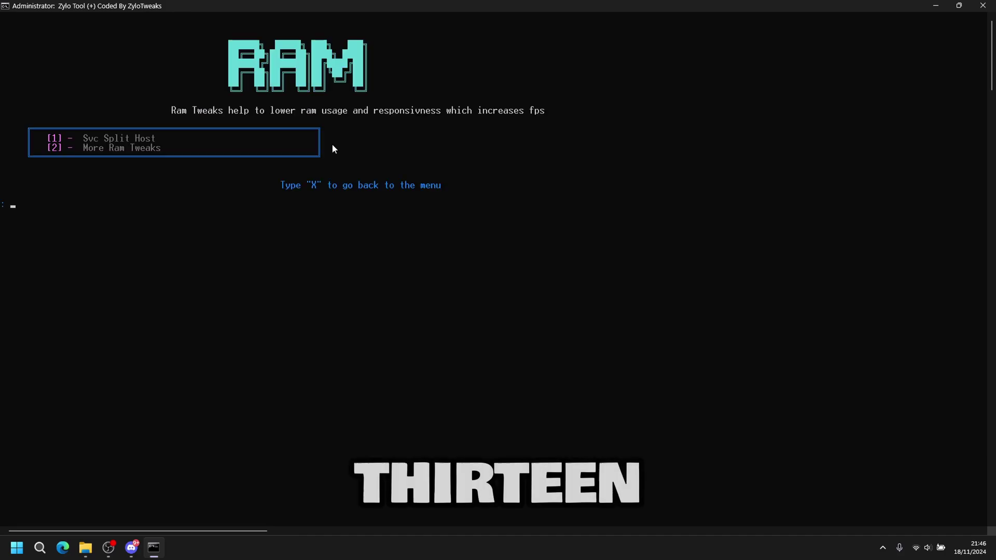
pyautogui.write('1')
pyautogui.press('Return')
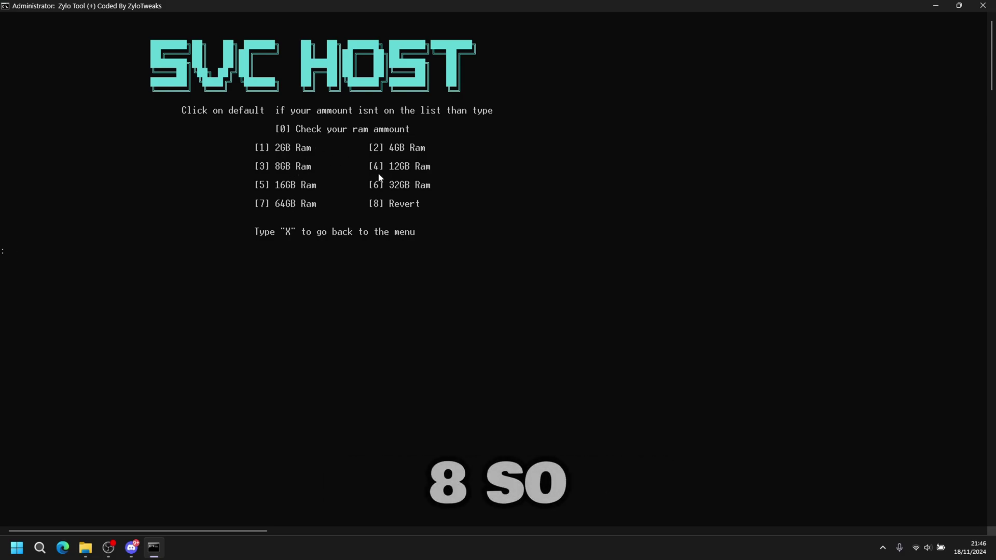
pyautogui.write('3')
pyautogui.press('Return')
pyautogui.press('Return')
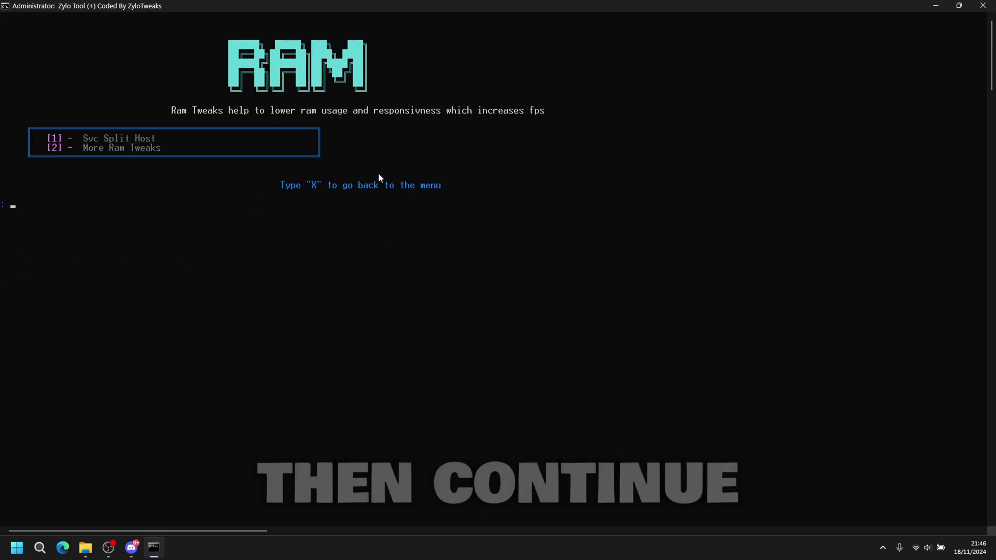
pyautogui.write('2')
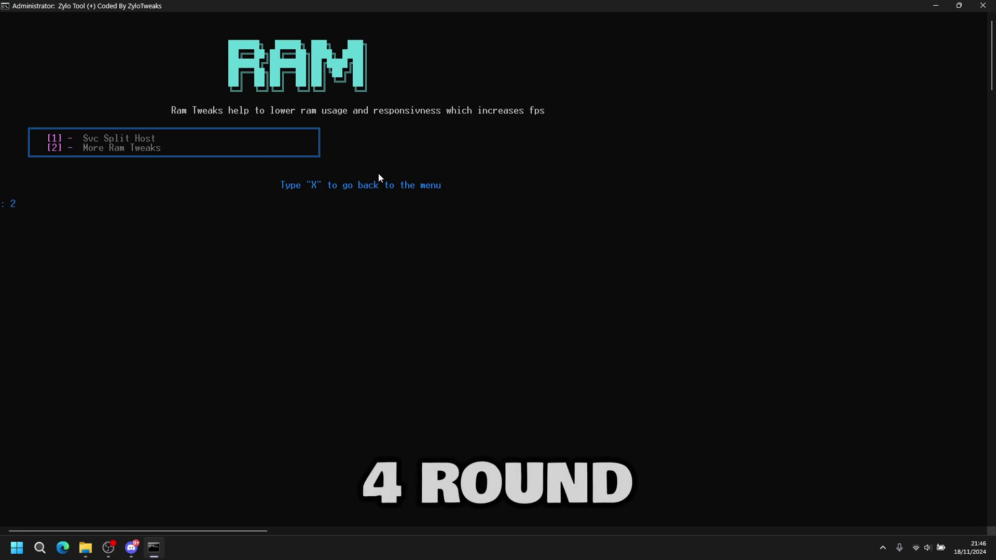
pyautogui.press('Return')
pyautogui.press('Return')
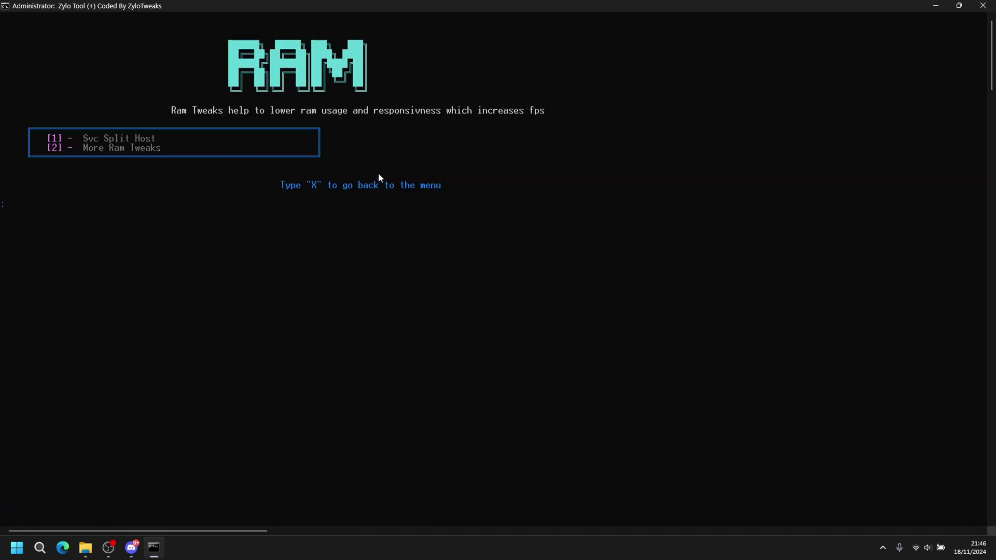
pyautogui.write('b')
pyautogui.press('Return')
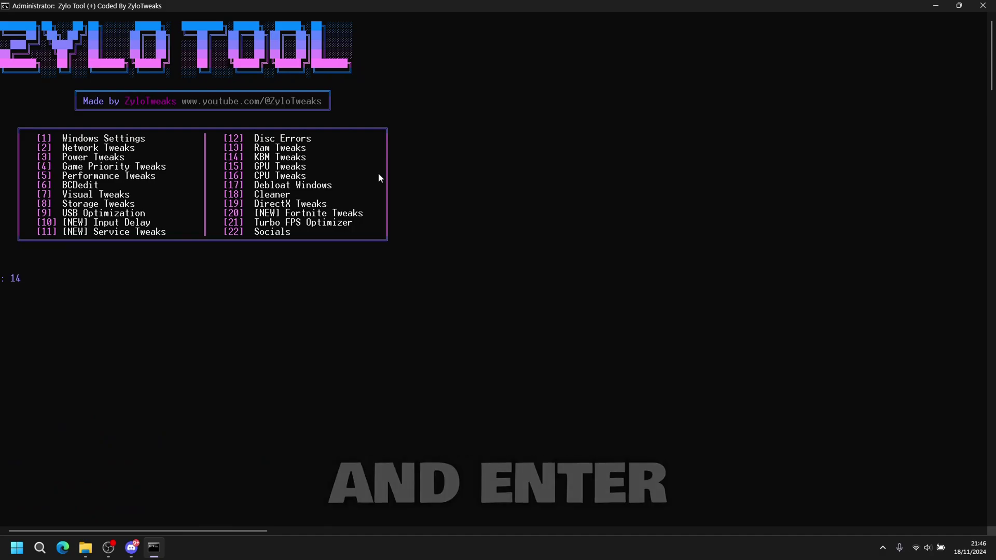
# - In KBM Tweaks, set the data queue size to the mid-end recommendation of 17
pyautogui.press('Return')
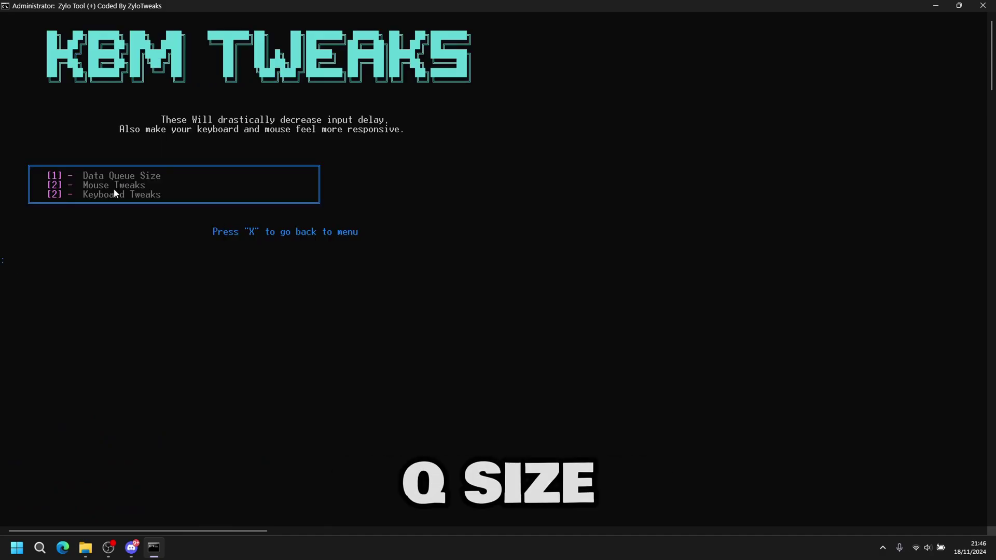
pyautogui.write('1')
pyautogui.press('Return')
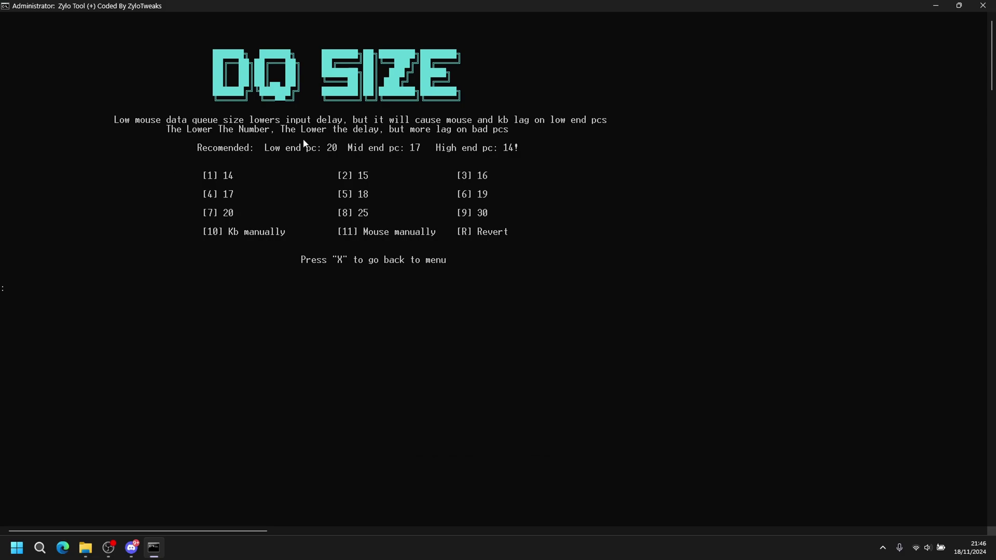
pyautogui.moveTo(266, 152); pyautogui.dragTo(508, 150)
pyautogui.click(456, 150)
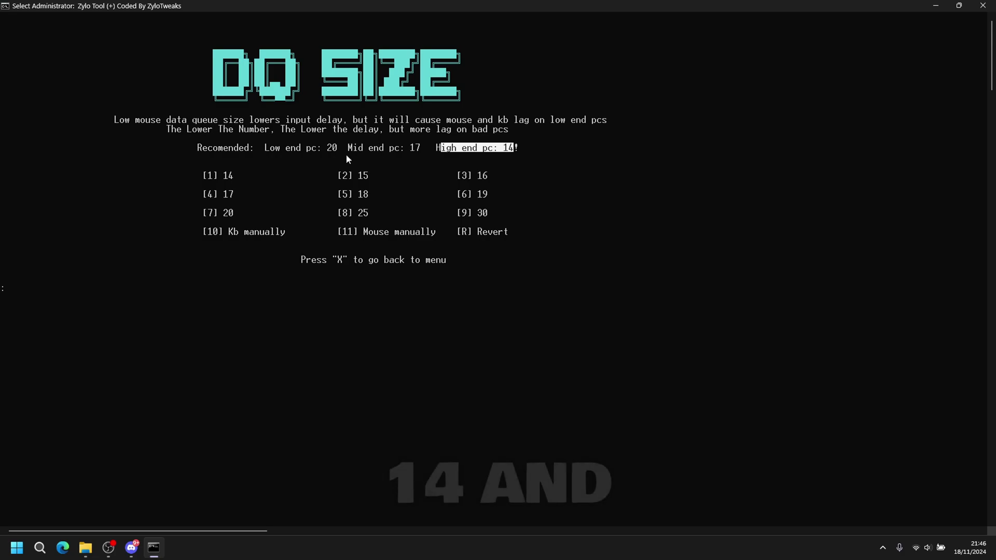
pyautogui.moveTo(337, 150); pyautogui.dragTo(405, 150)
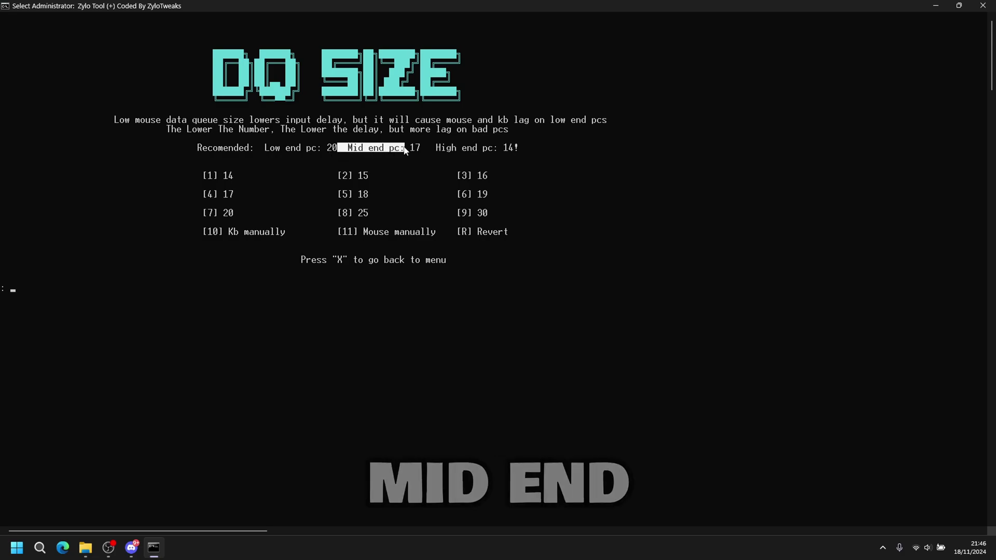
pyautogui.click(195, 260)
pyautogui.write('4')
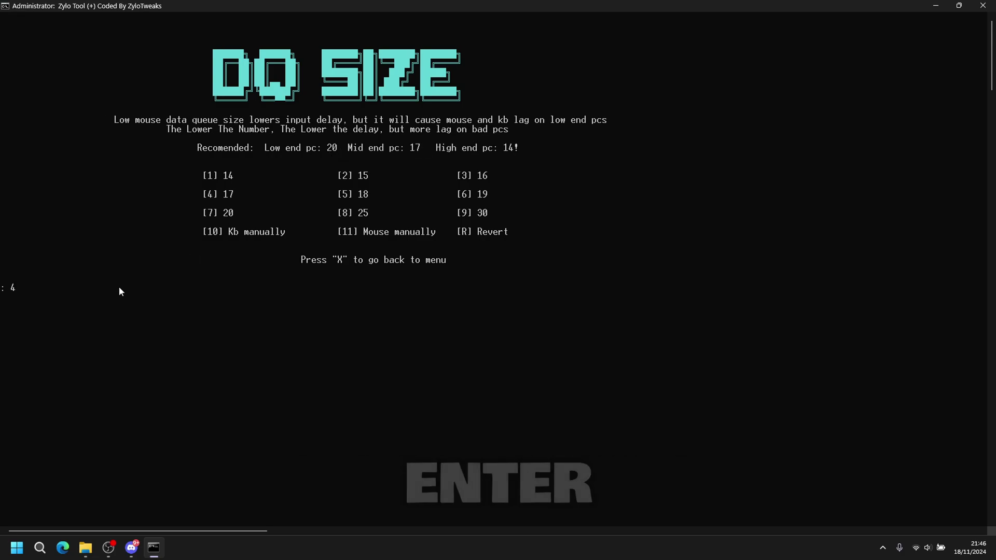
pyautogui.press('Return')
# - Apply the mouse tweaks (2) and keyboard tweaks (3), then exit KBM Tweaks with x
pyautogui.press('Return')
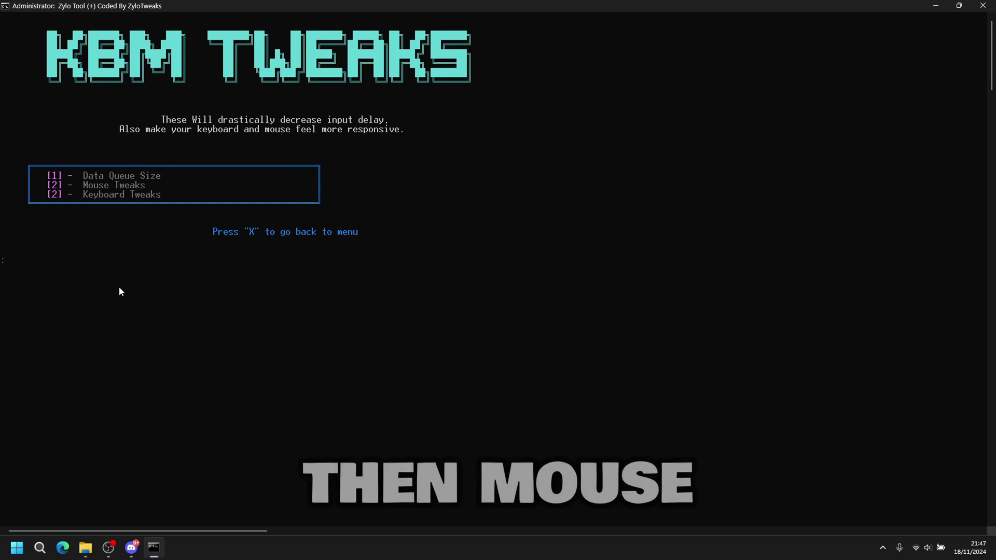
pyautogui.write('2')
pyautogui.press('Return')
pyautogui.press('Return')
pyautogui.write('3')
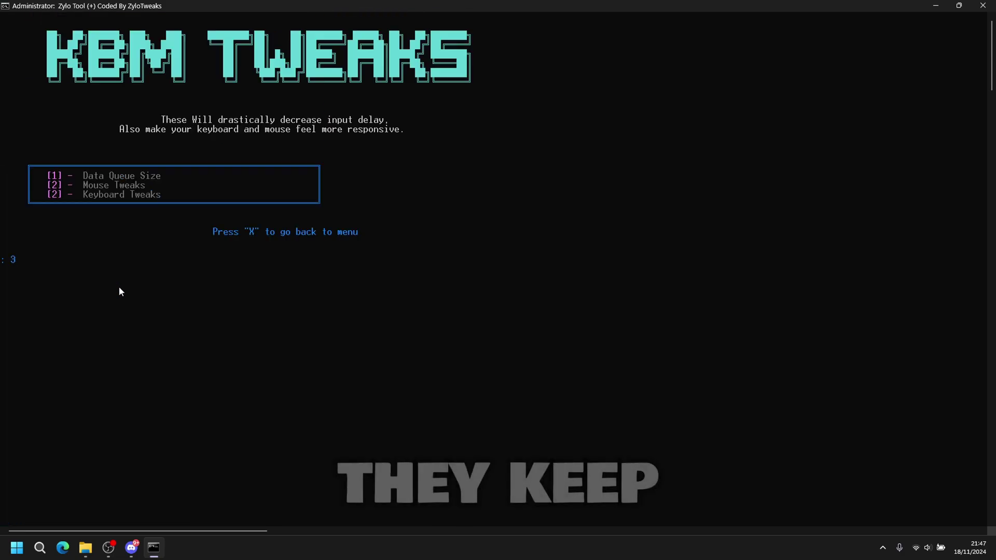
pyautogui.press('Return')
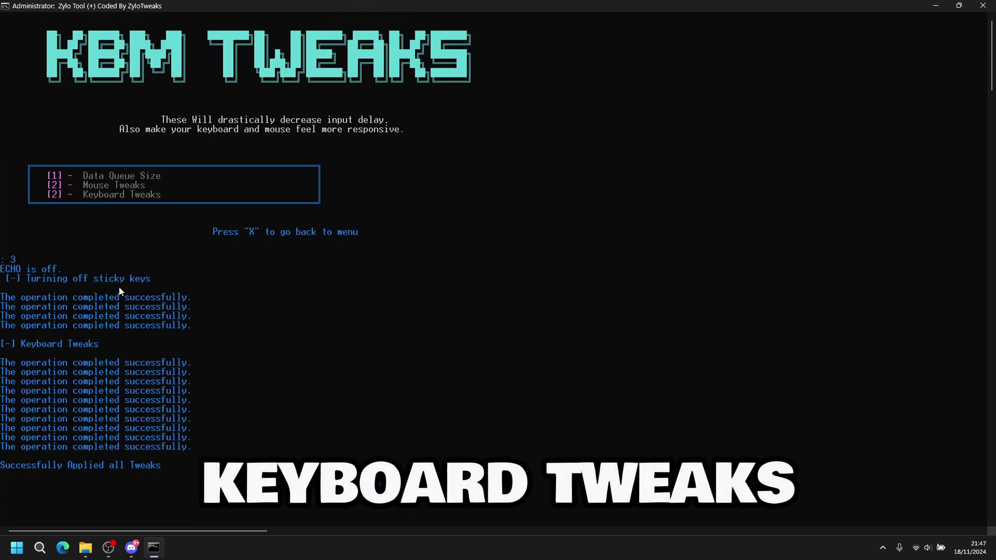
pyautogui.press('Return')
pyautogui.write('x')
pyautogui.press('Return')
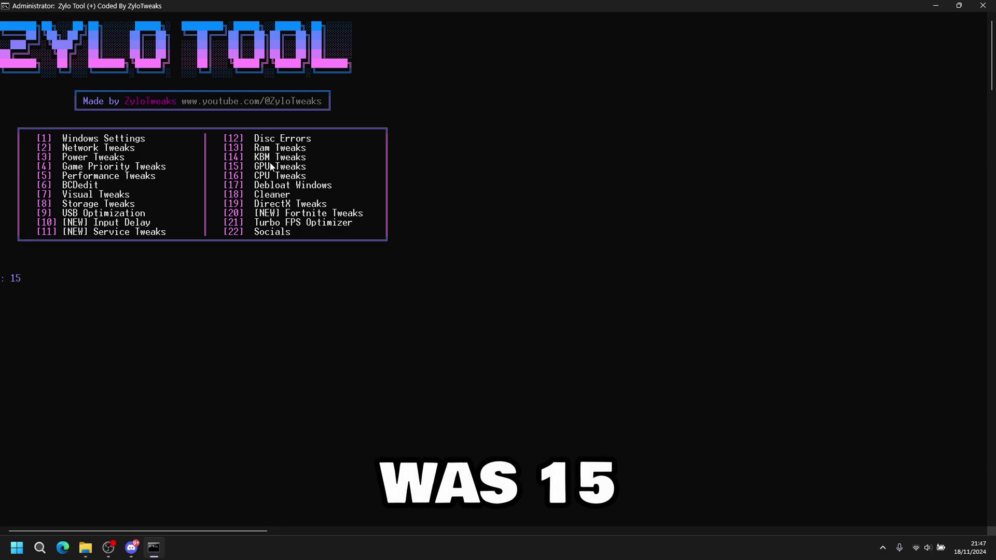
# - Apply the Intel GPU tweaks (option 3) from the GPU Tweaks menu
pyautogui.press('Return')
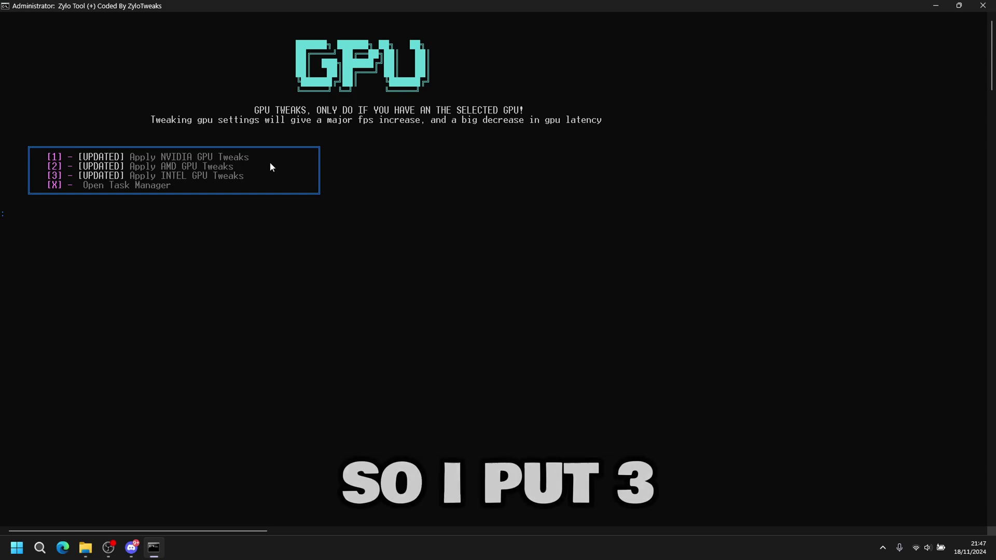
pyautogui.write('3')
pyautogui.press('Return')
pyautogui.press('Return')
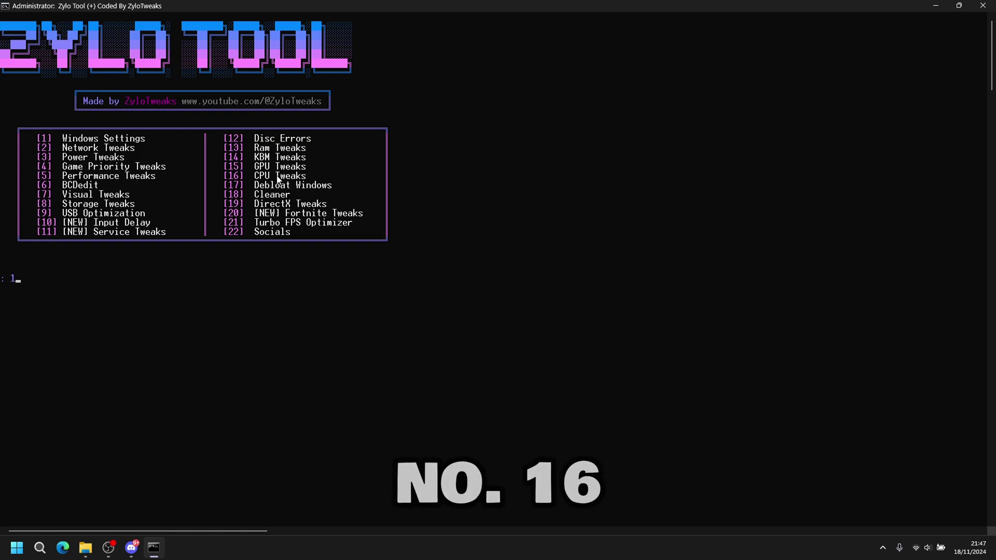
# - Apply the Intel CPU tweaks (option 2), disabling core parking and C-States, and return to the main menu
pyautogui.press('Return')
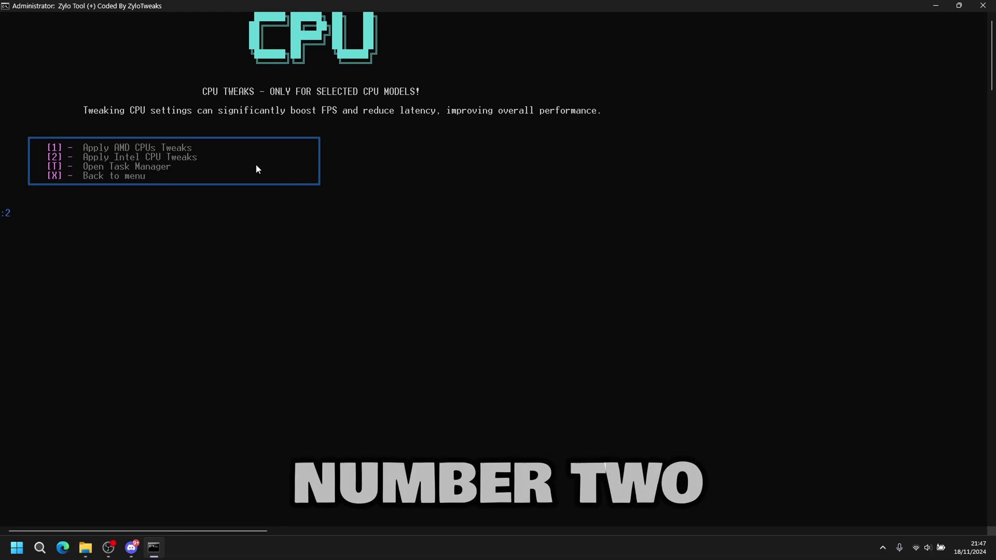
pyautogui.write('2')
pyautogui.press('Return')
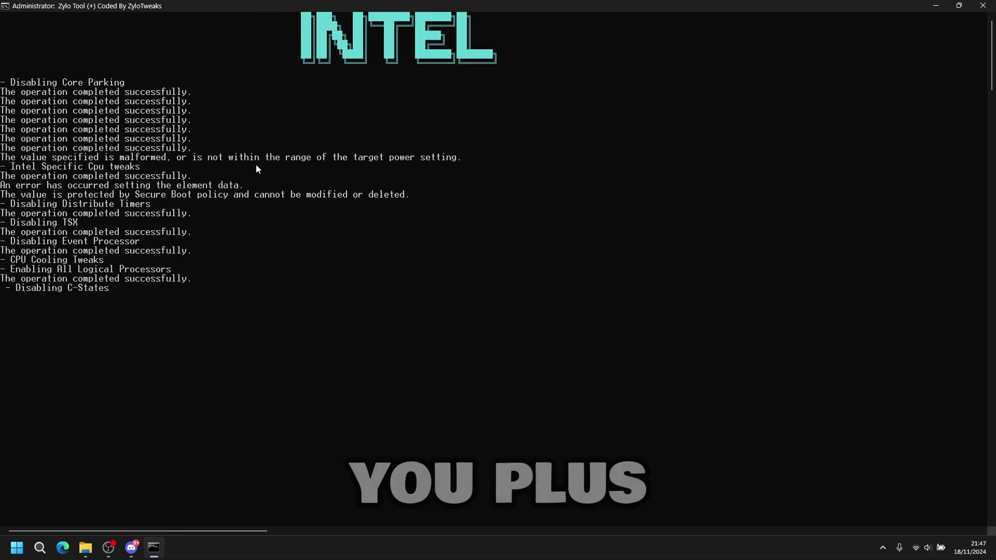
pyautogui.press('Return')
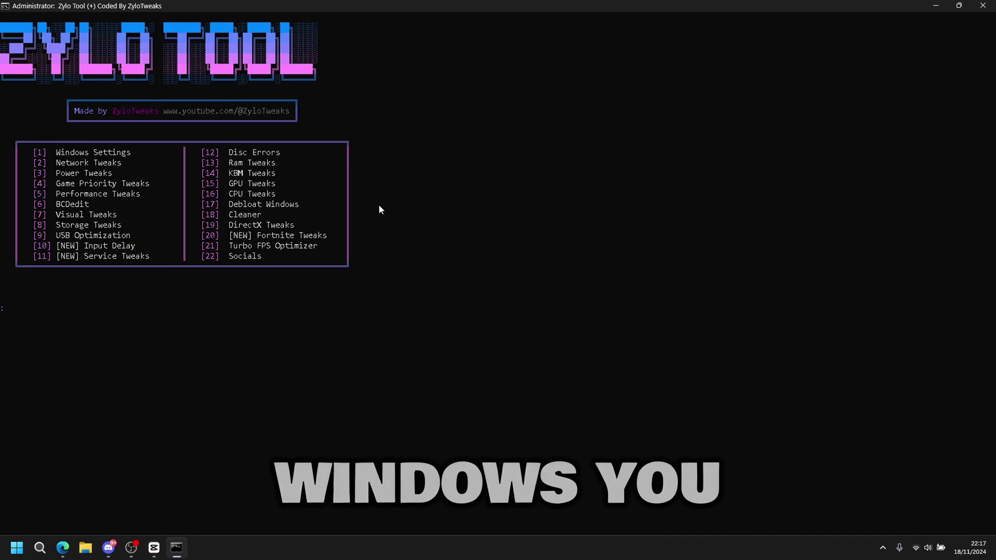
# - Run the Windows Debloat Tweaks (17, then 1), then choose CTT Debloat Tweaks (2)
pyautogui.write('17')
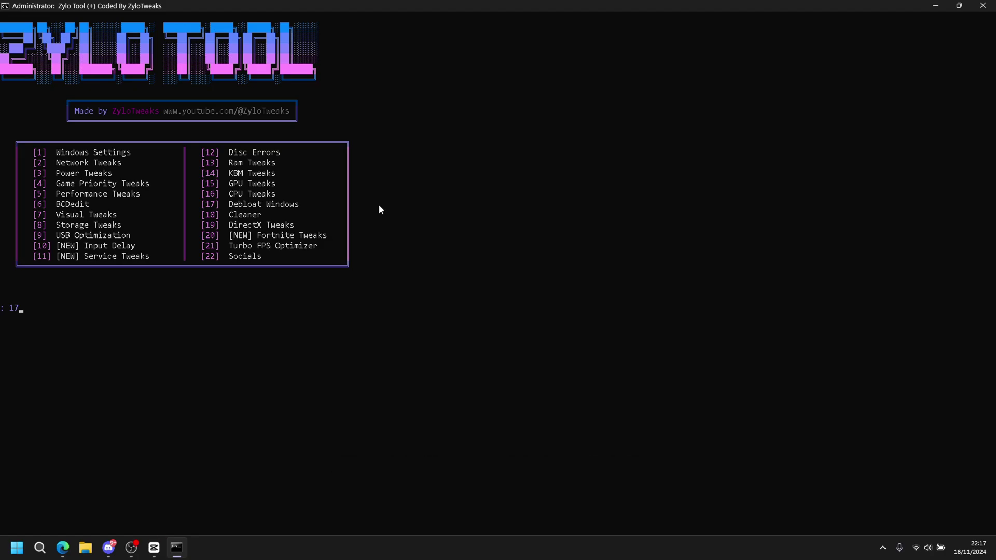
pyautogui.press('Return')
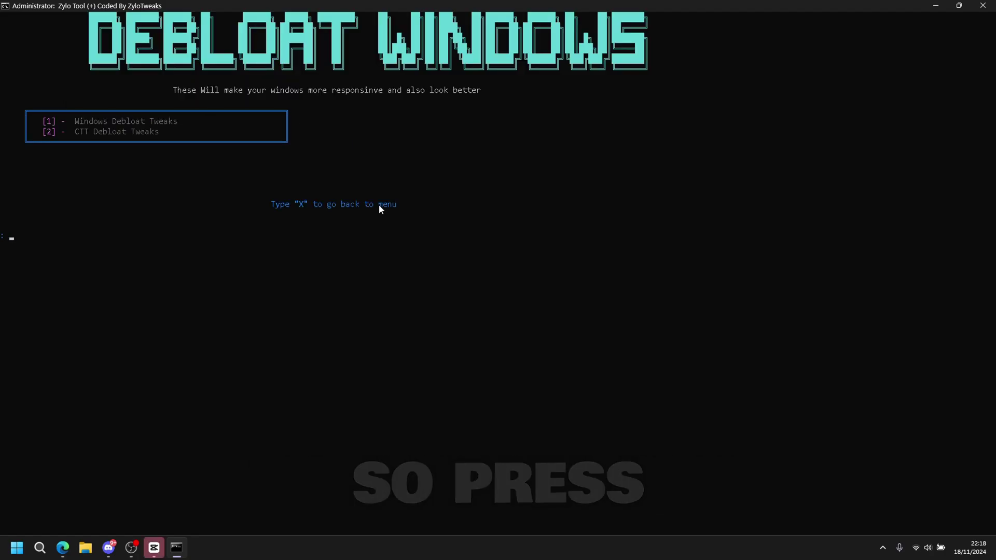
pyautogui.write('1')
pyautogui.press('Return')
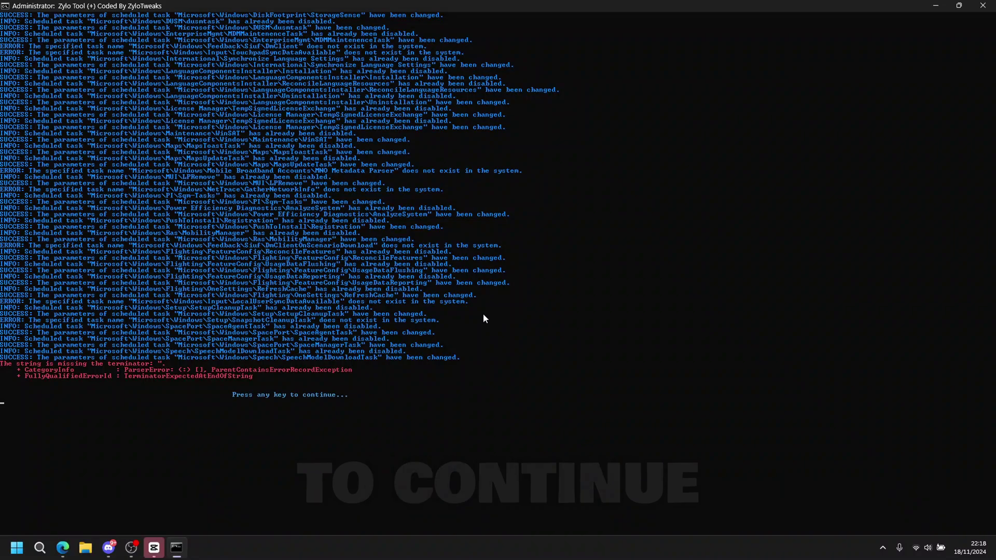
pyautogui.press('Return')
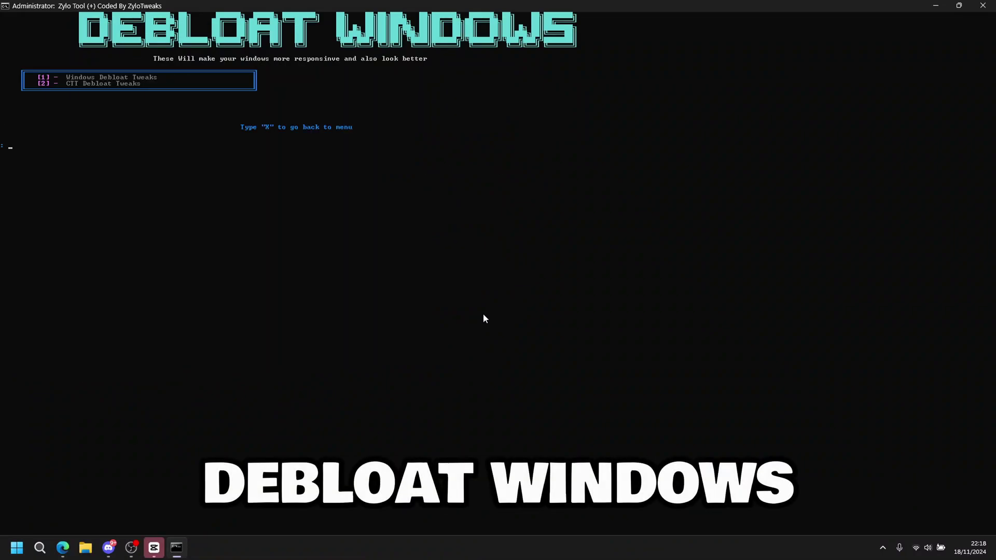
pyautogui.write('2')
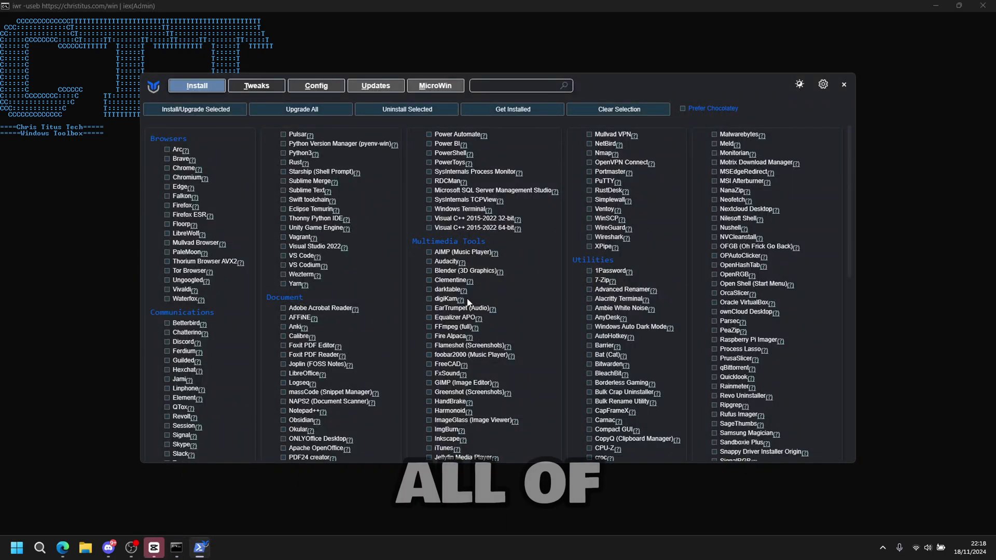
# - Run the Standard recommended tweaks from WinUtil's Tweaks page
pyautogui.click(258, 86)
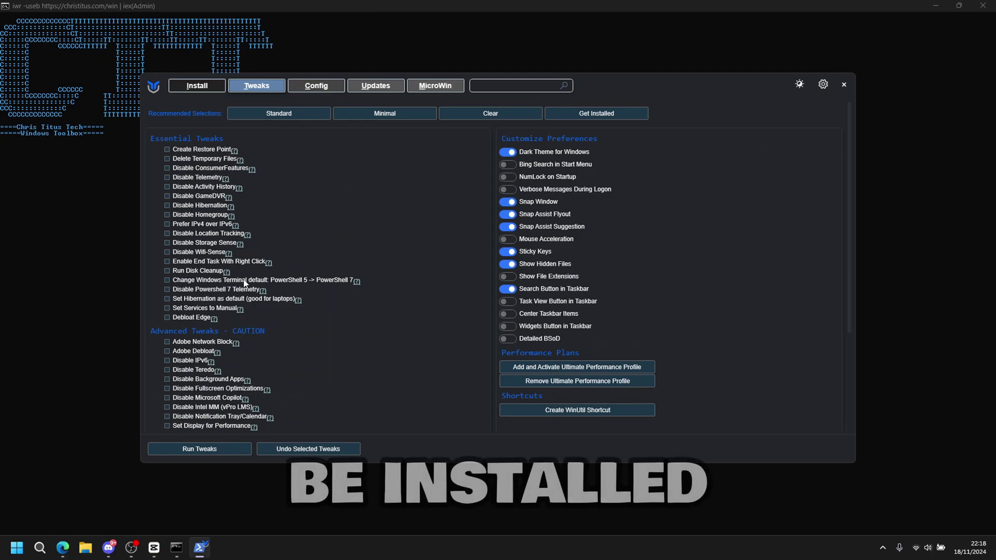
pyautogui.click(295, 114)
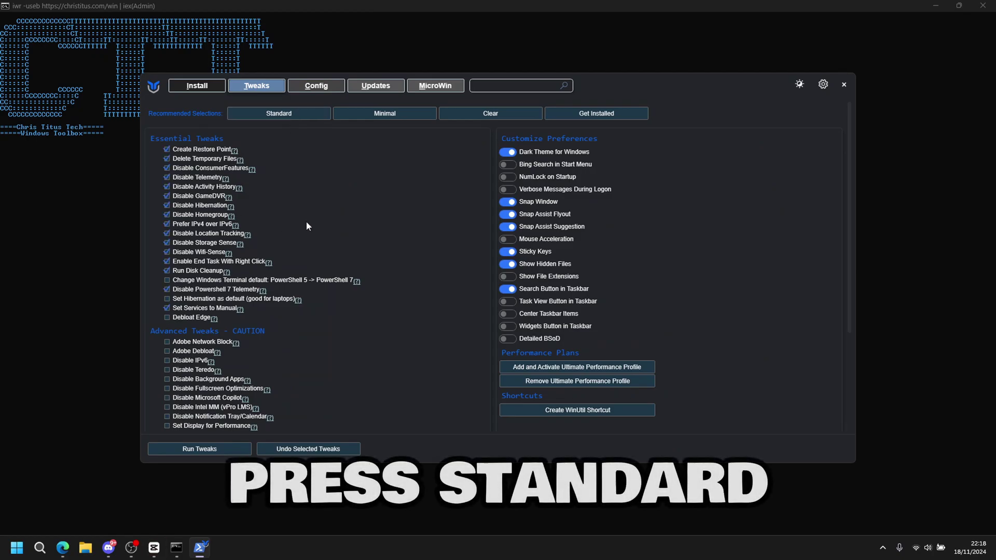
pyautogui.click(217, 449)
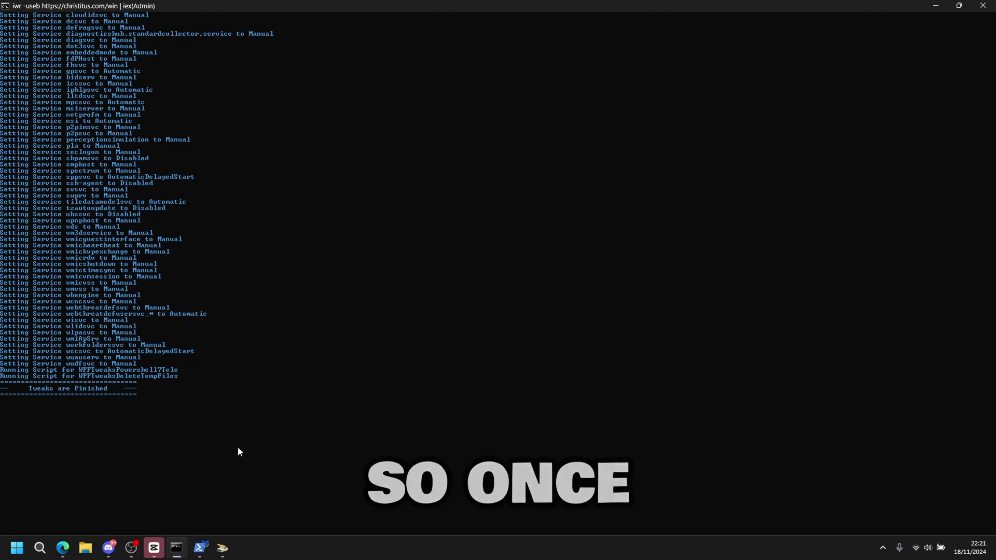
# - Close WinUtil once the tweaks finish and return focus to the Zylo Tool console
pyautogui.moveTo(200, 547)
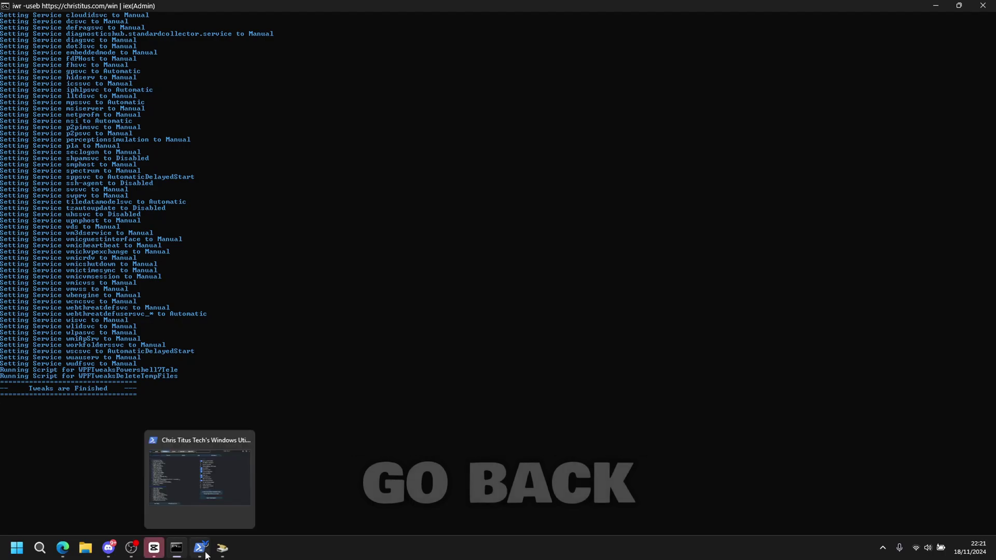
pyautogui.click(218, 456)
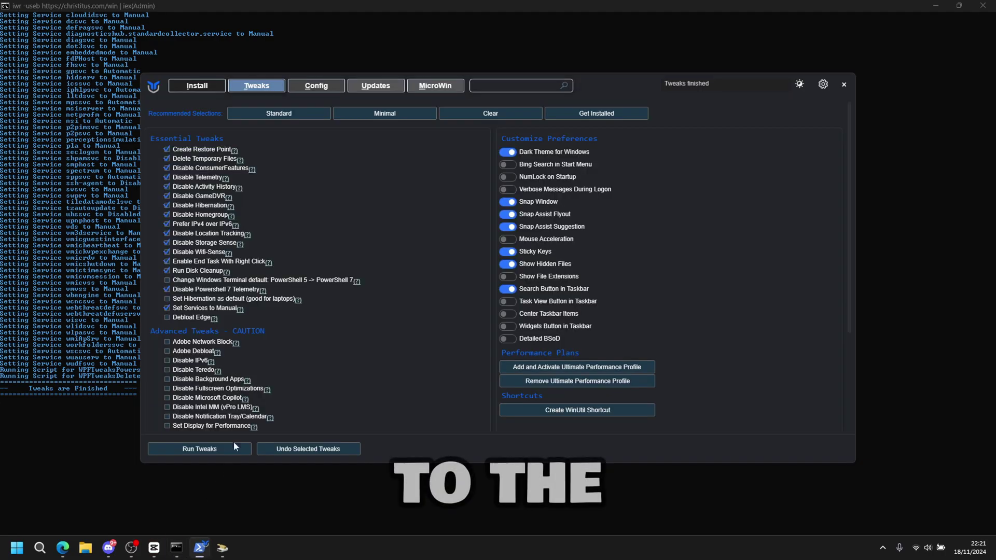
pyautogui.click(843, 84)
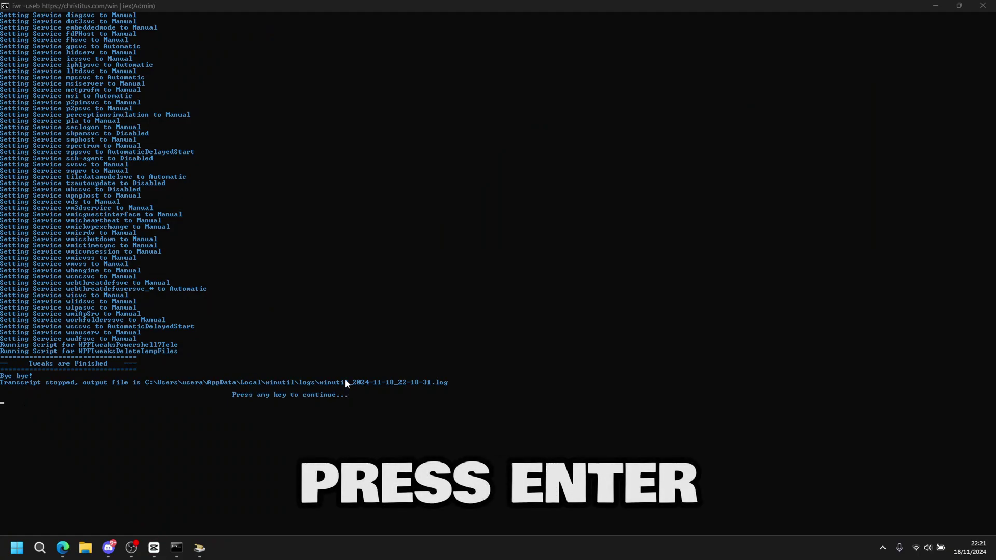
pyautogui.click(374, 417)
# - Return to the main menu and run Cleaner option 1 (18, then 1) to delete all temporary files
pyautogui.press('Return')
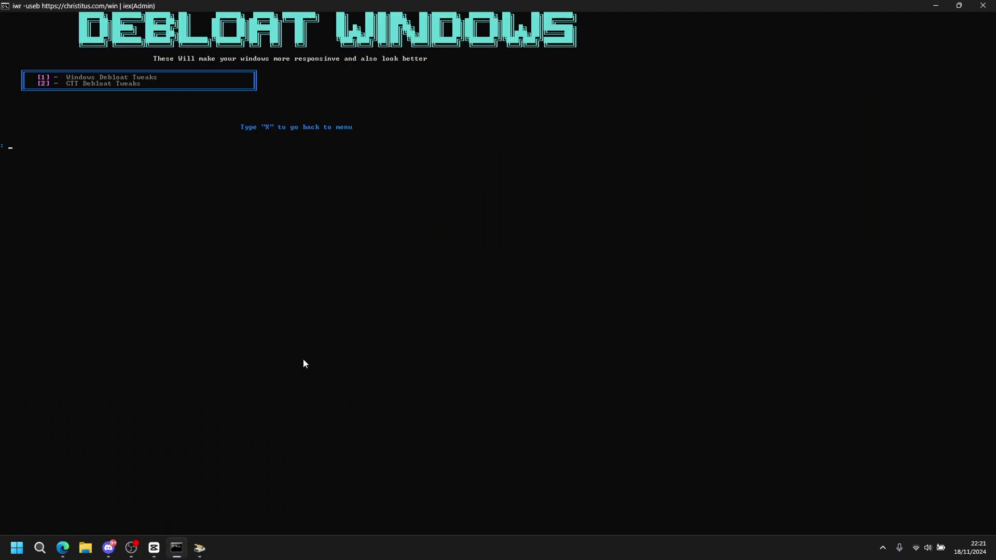
pyautogui.write('X')
pyautogui.press('Return')
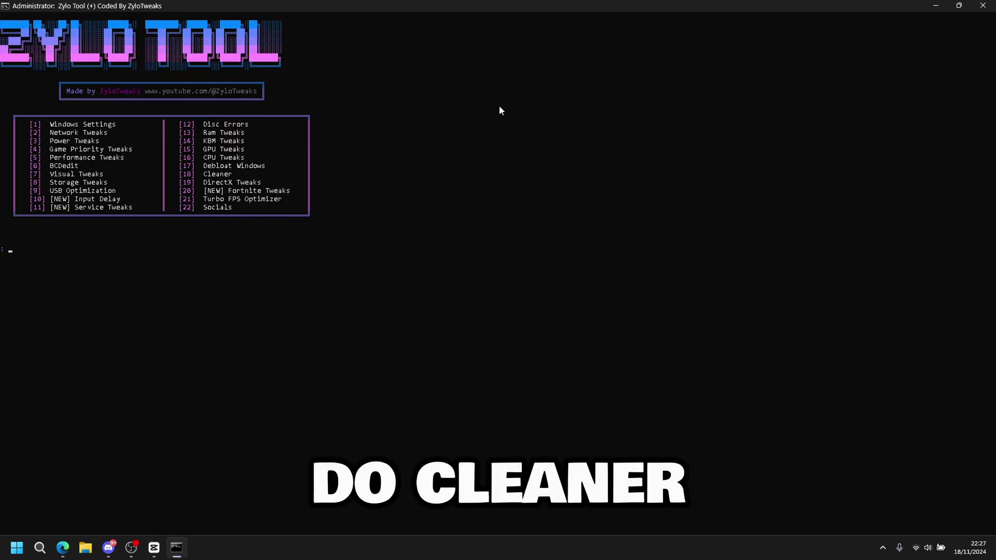
pyautogui.write('1')
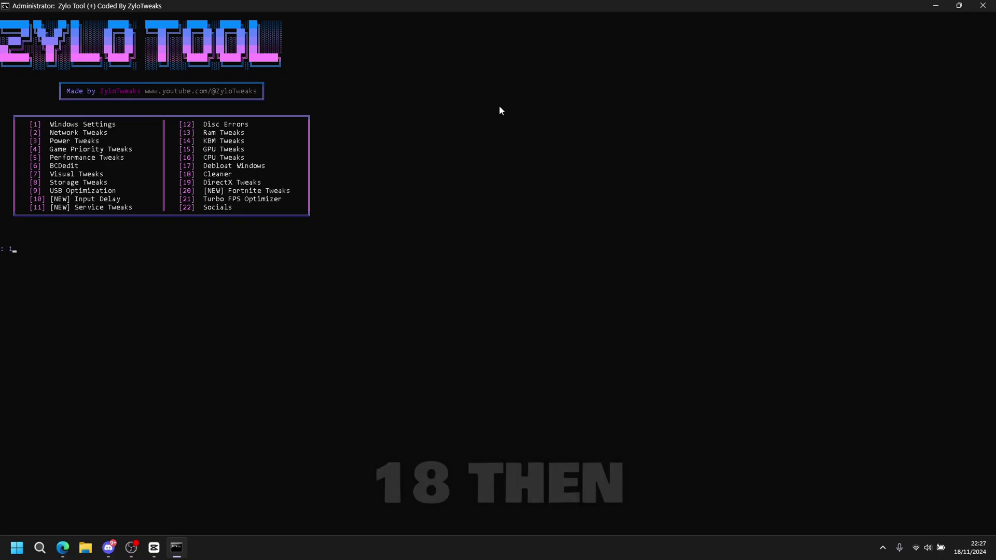
pyautogui.write('8')
pyautogui.press('Return')
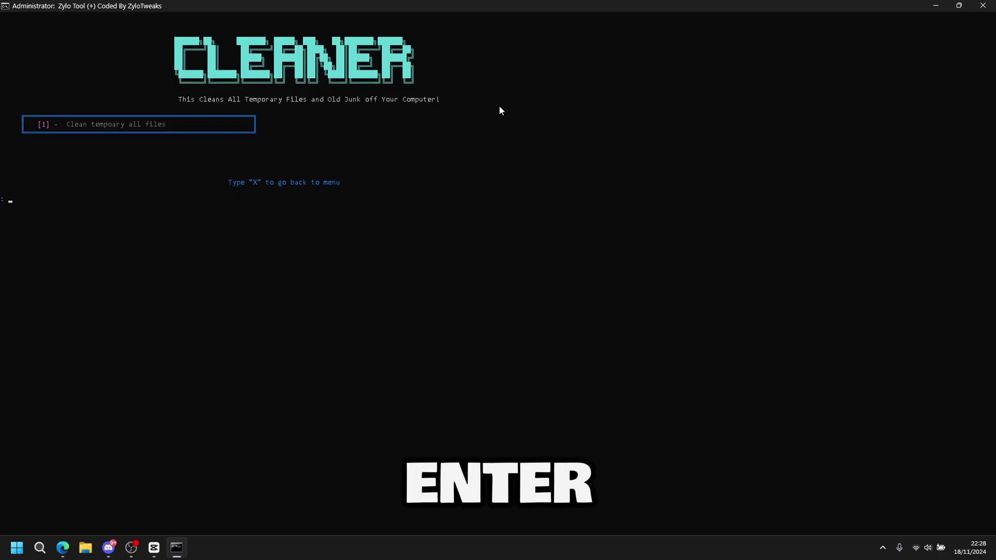
pyautogui.write('1')
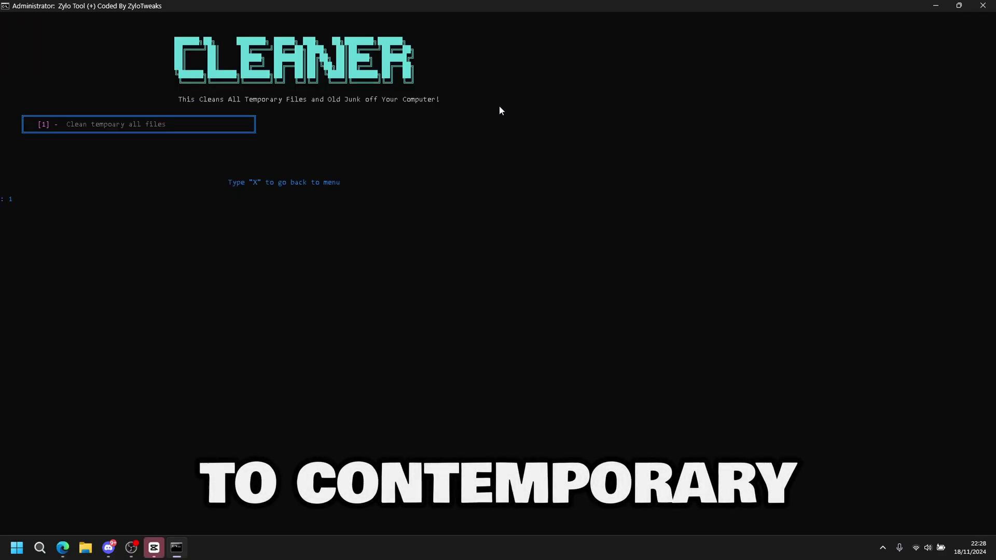
pyautogui.press('Return')
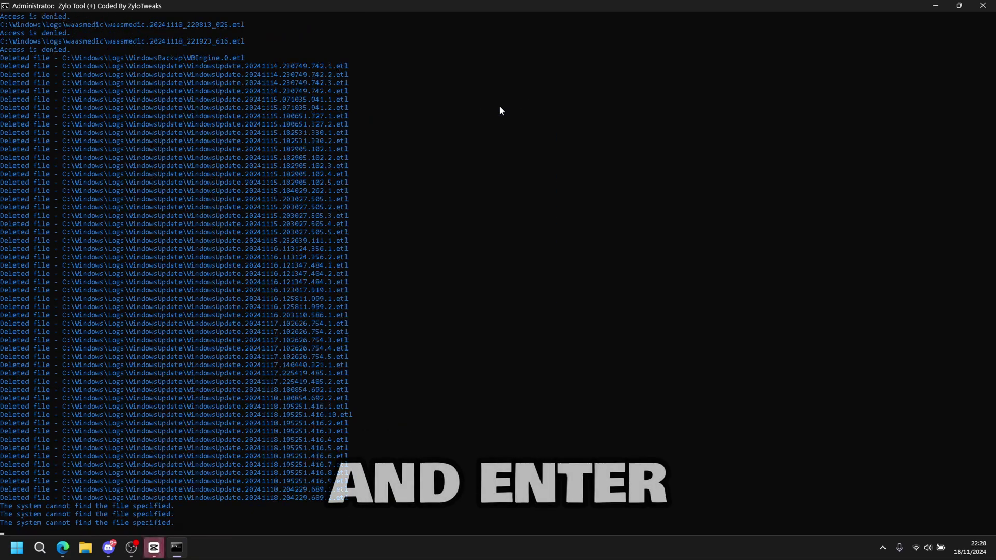
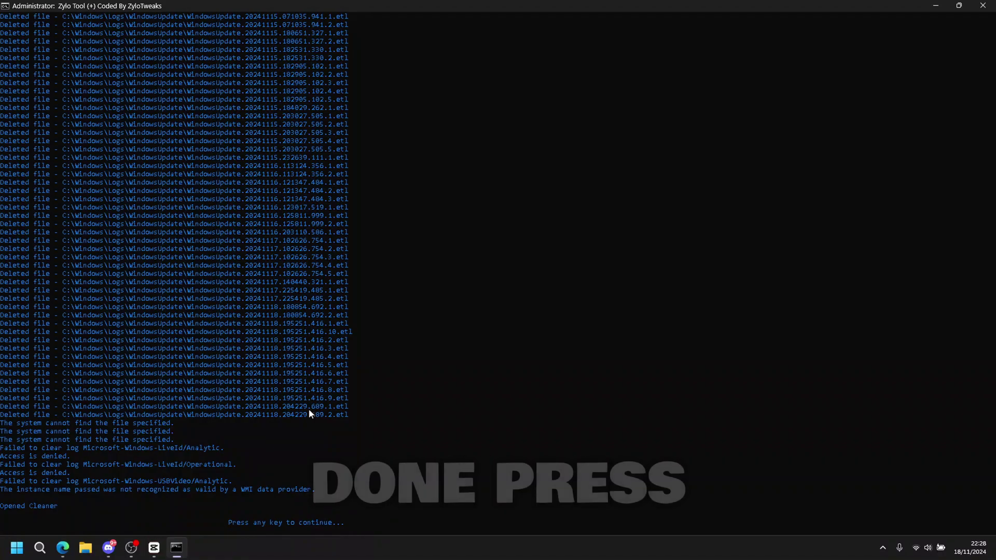
# - Dismiss the finished temporary-file cleanup results and exit the Cleaner with X
pyautogui.press('Return')
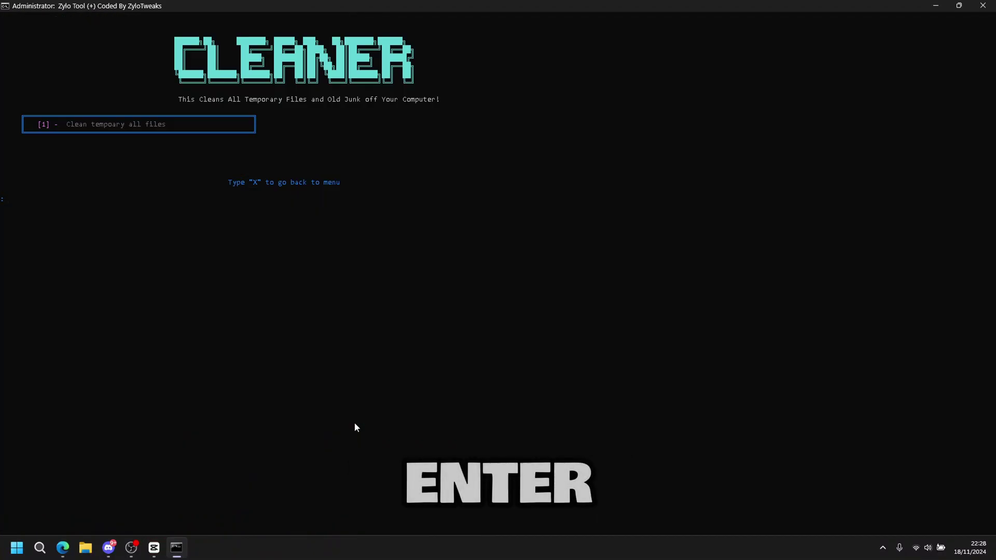
pyautogui.write('x')
pyautogui.press('Return')
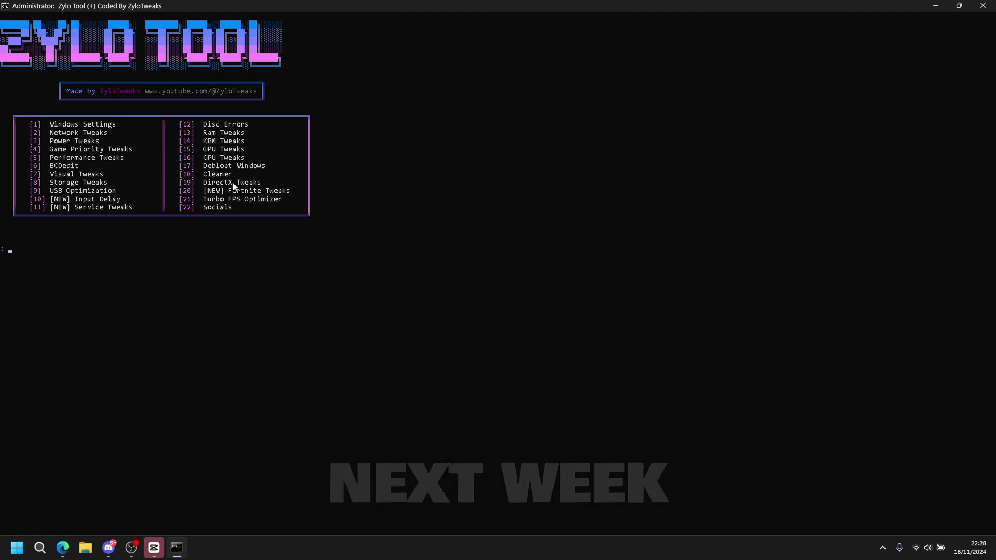
# - Apply DirectX Tweaks (option 19), then enter 20 for Fortnite Tweaks at the menu prompt
pyautogui.write('19')
pyautogui.press('Return')
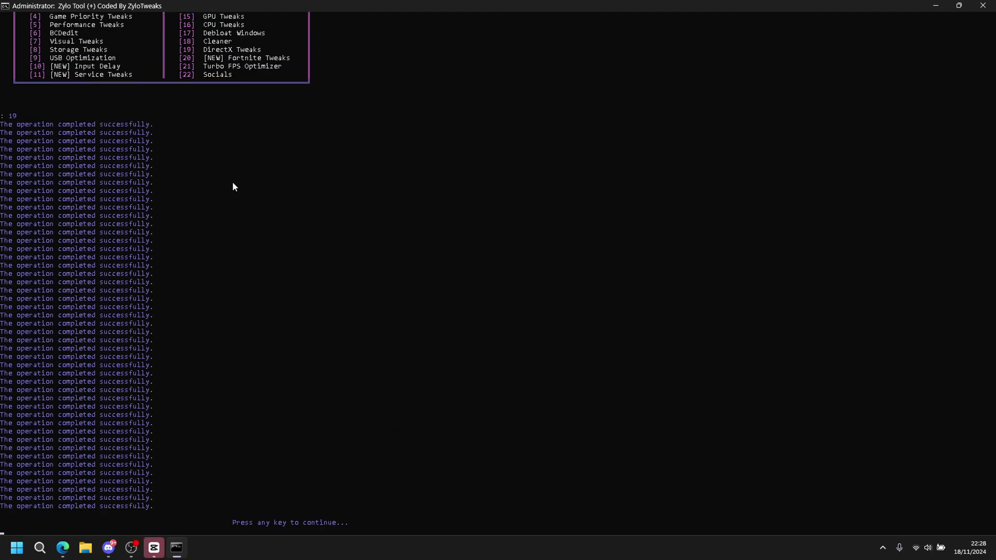
pyautogui.press('Return')
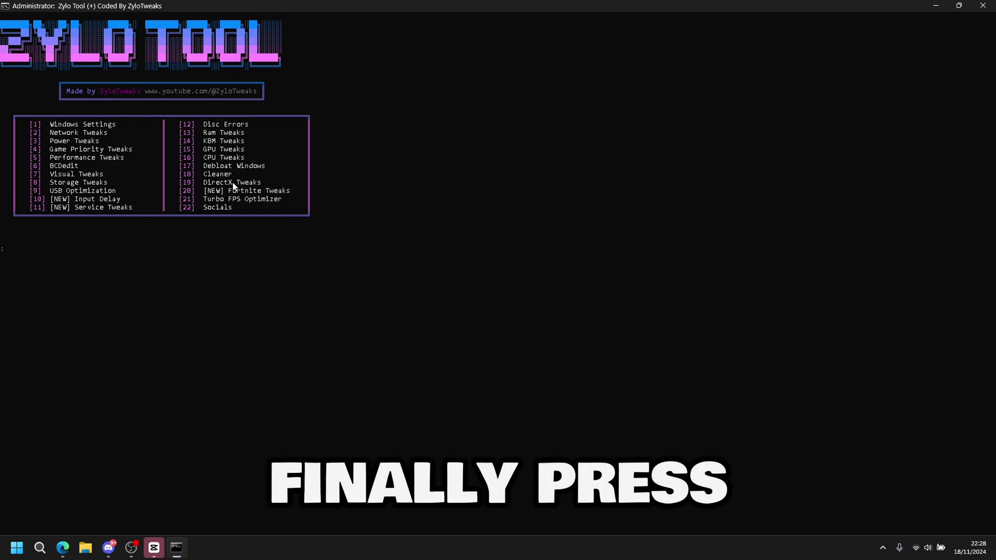
pyautogui.write('20')
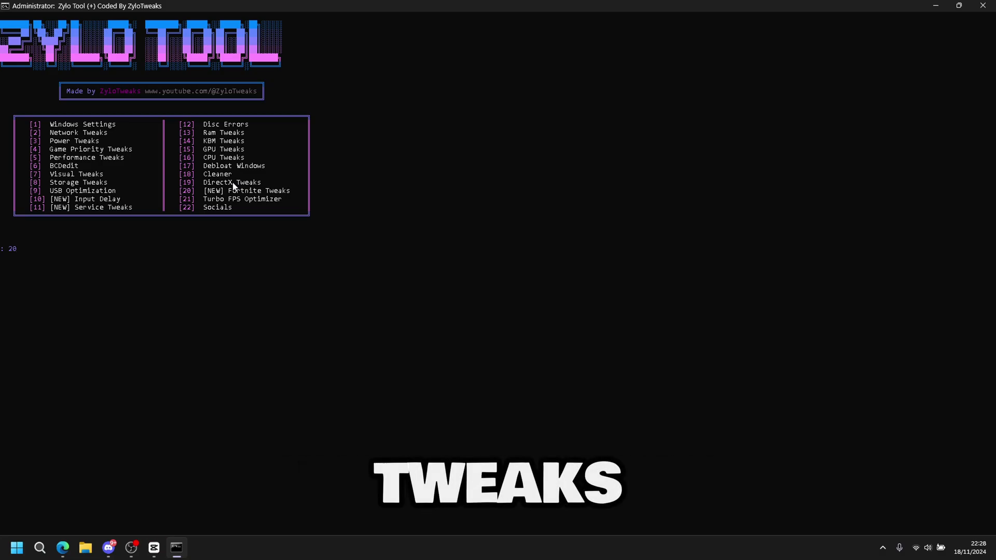
# - Apply Fortnite Tweaks option 1, dismiss the results, and exit with X
pyautogui.press('Return')
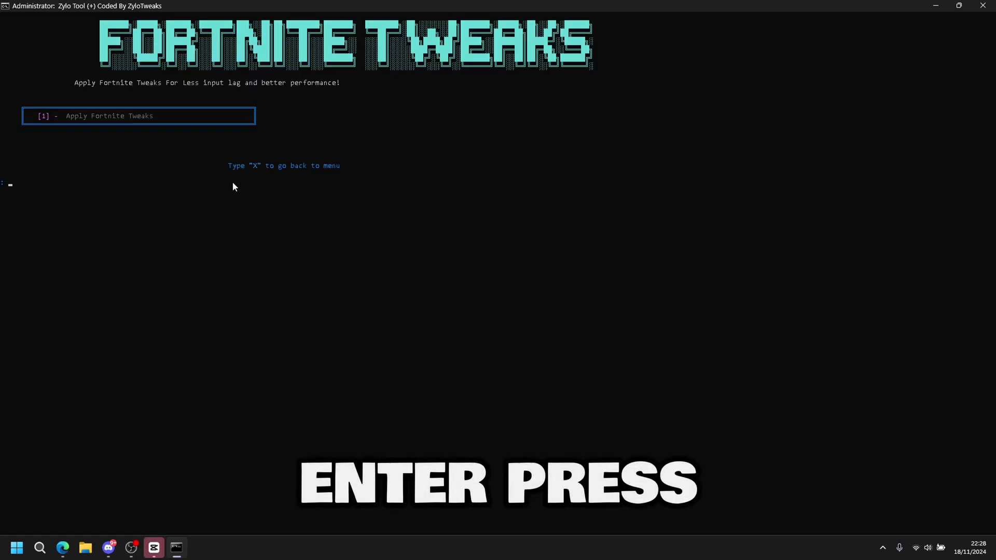
pyautogui.write('1')
pyautogui.press('Return')
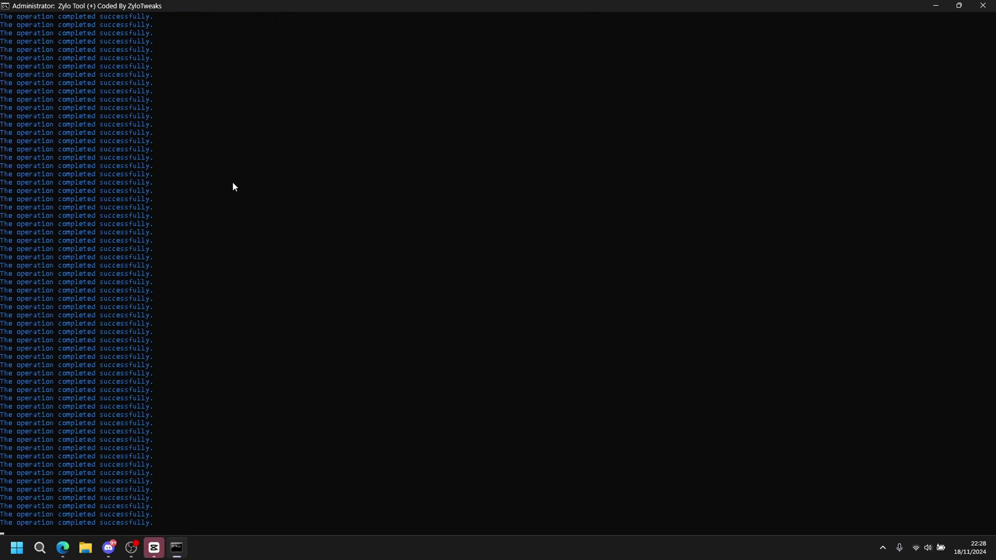
pyautogui.press('Return')
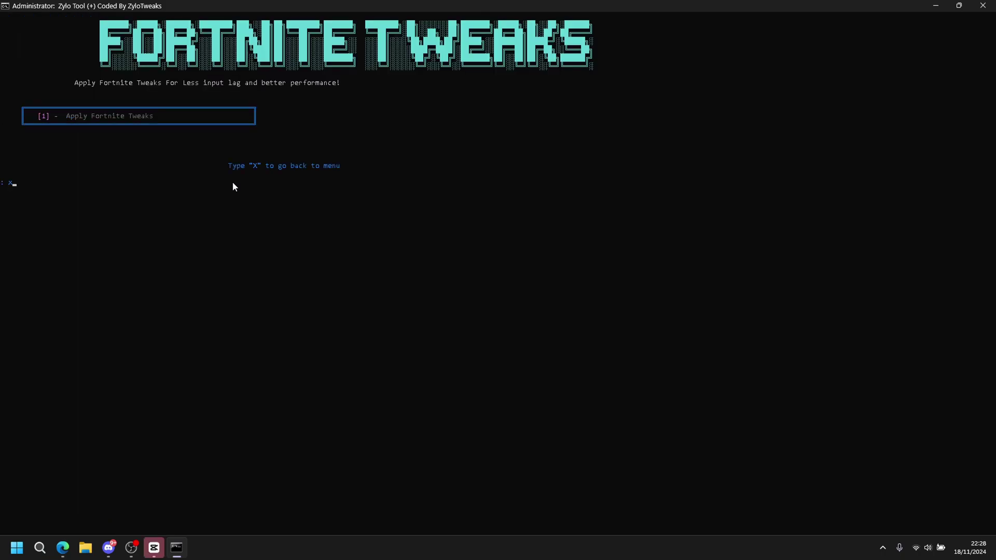
pyautogui.write('x')
pyautogui.press('Return')
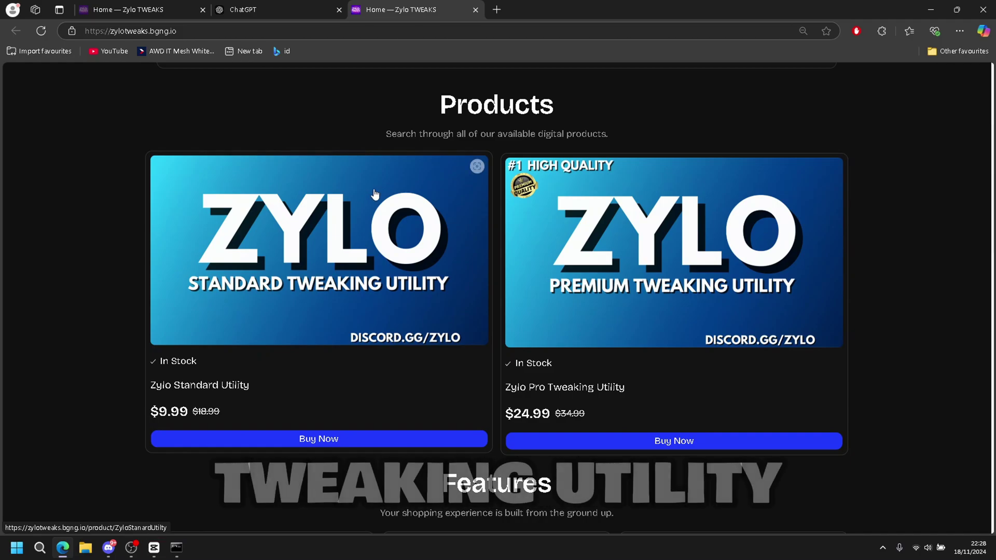
# - Skim the home page reviews and view the Zylo Pro Tweaking Utility page
pyautogui.scroll(-10, 374, 195)
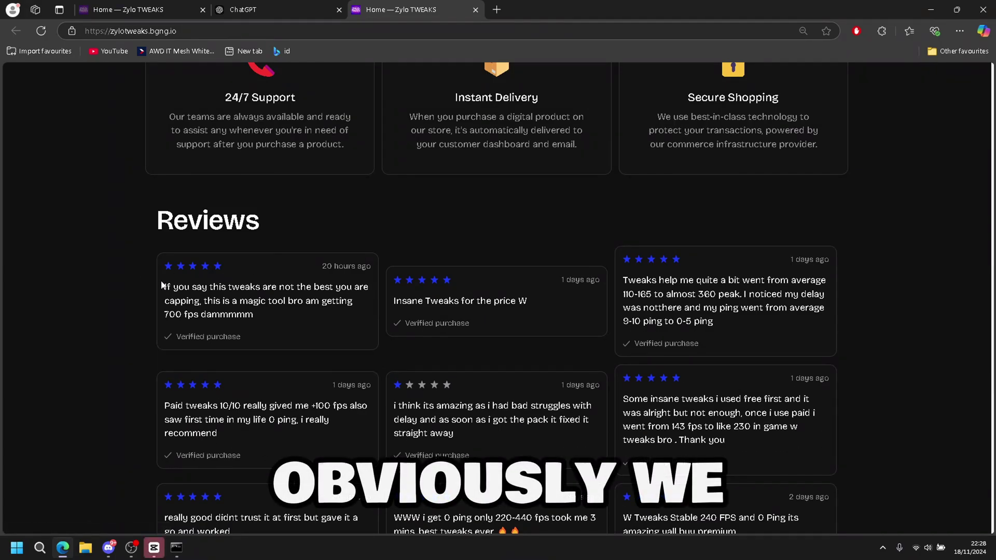
pyautogui.scroll(10, 610, 312)
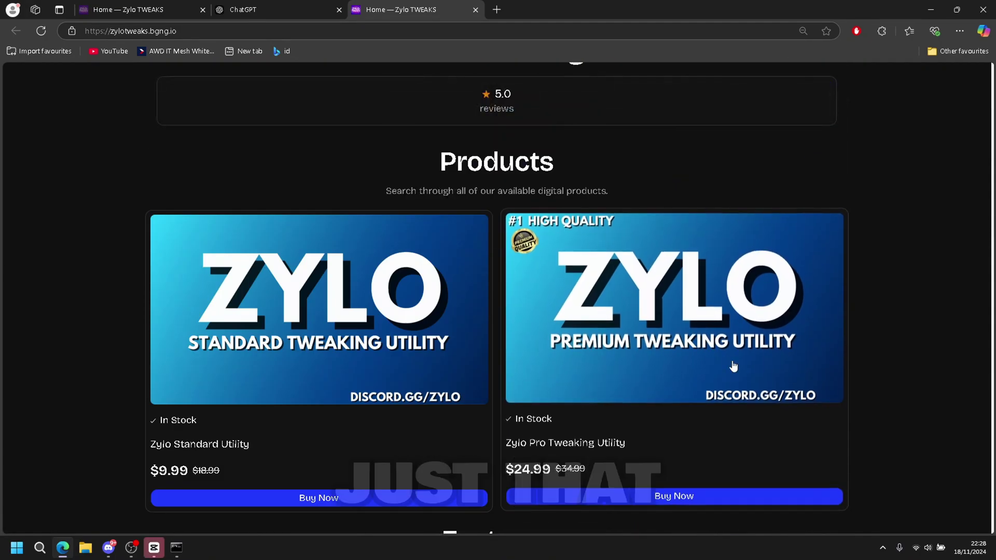
pyautogui.click(734, 367)
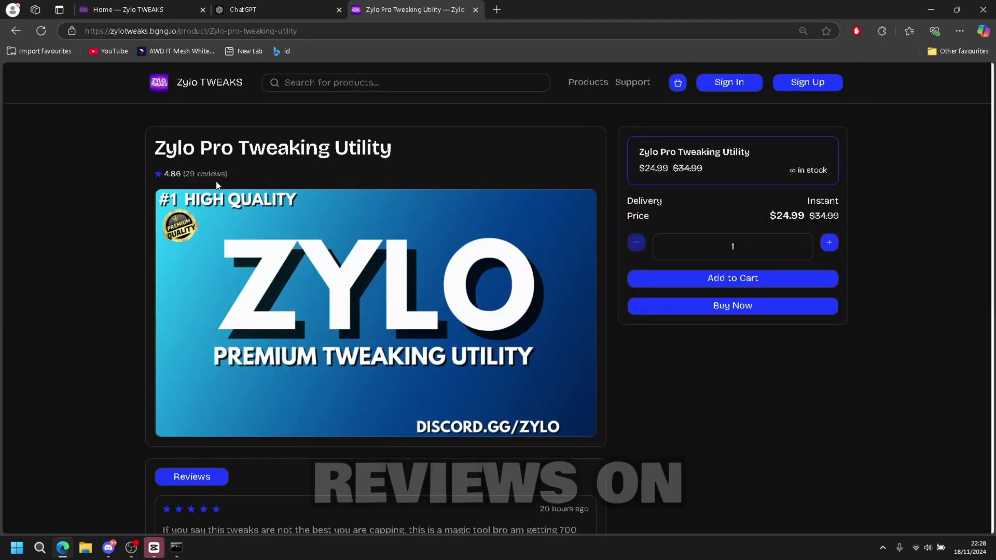
pyautogui.hotkey('alt', 'Left')
# - Check the Zylo Standard Utility page and its reviews, then return to the home page's Products section
pyautogui.click(305, 416)
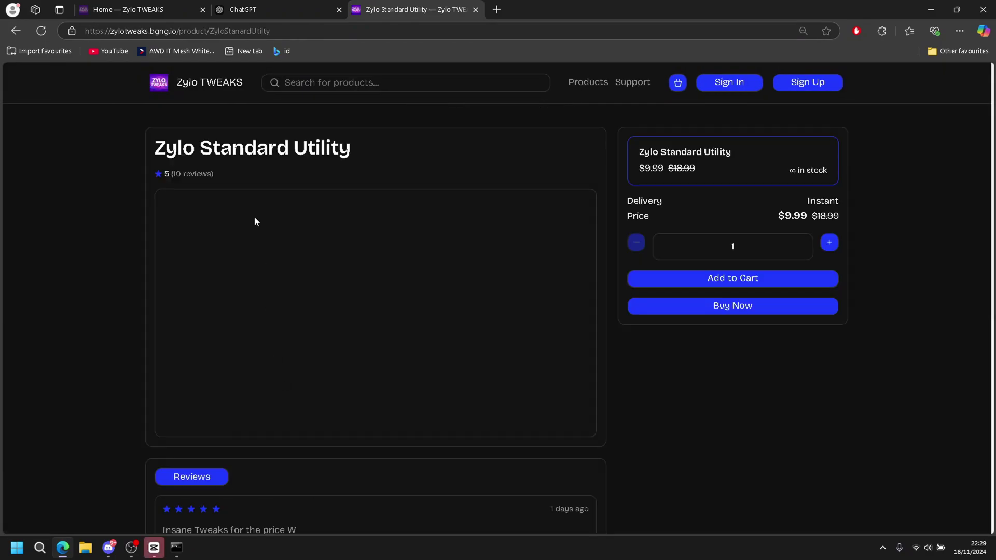
pyautogui.scroll(-7, 292, 151)
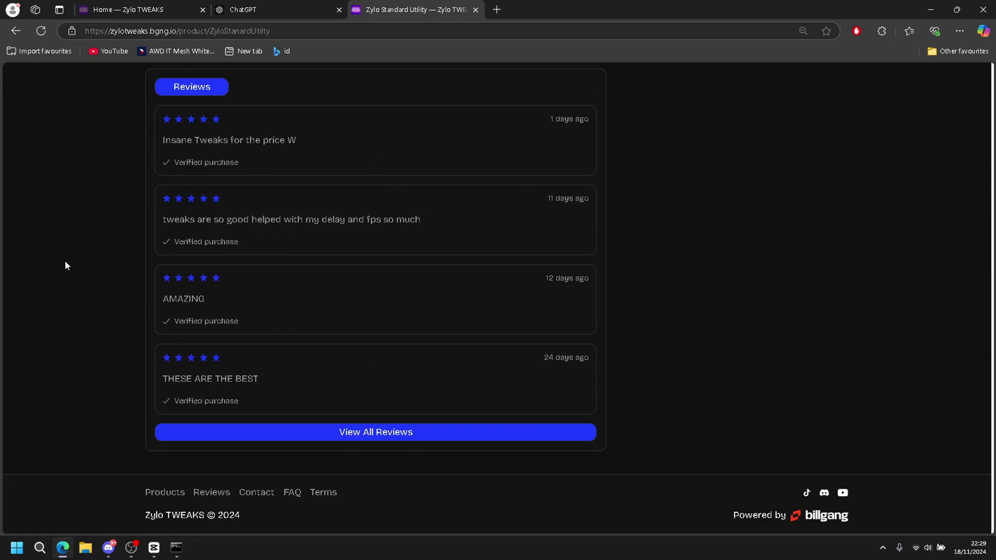
pyautogui.click(11, 36)
pyautogui.scroll(-5, 570, 200)
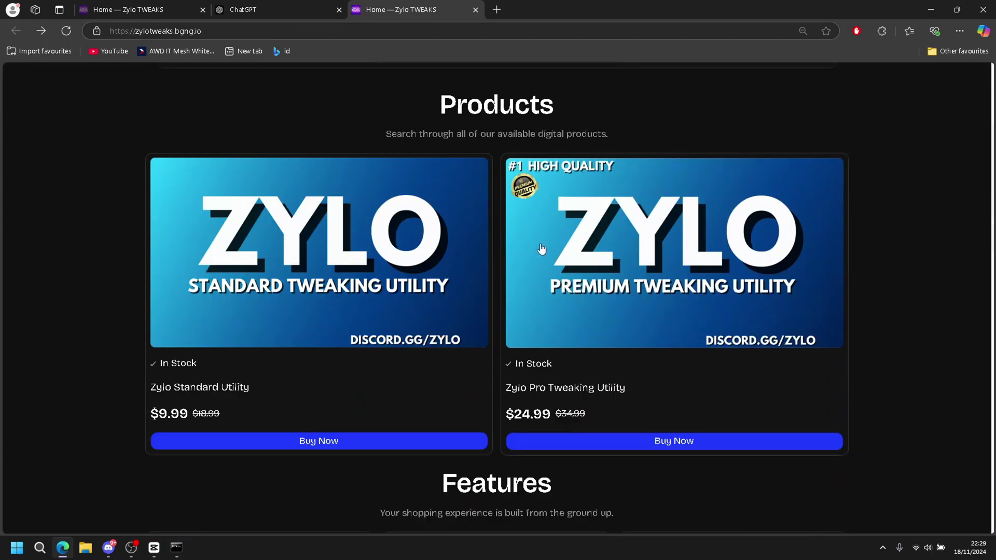